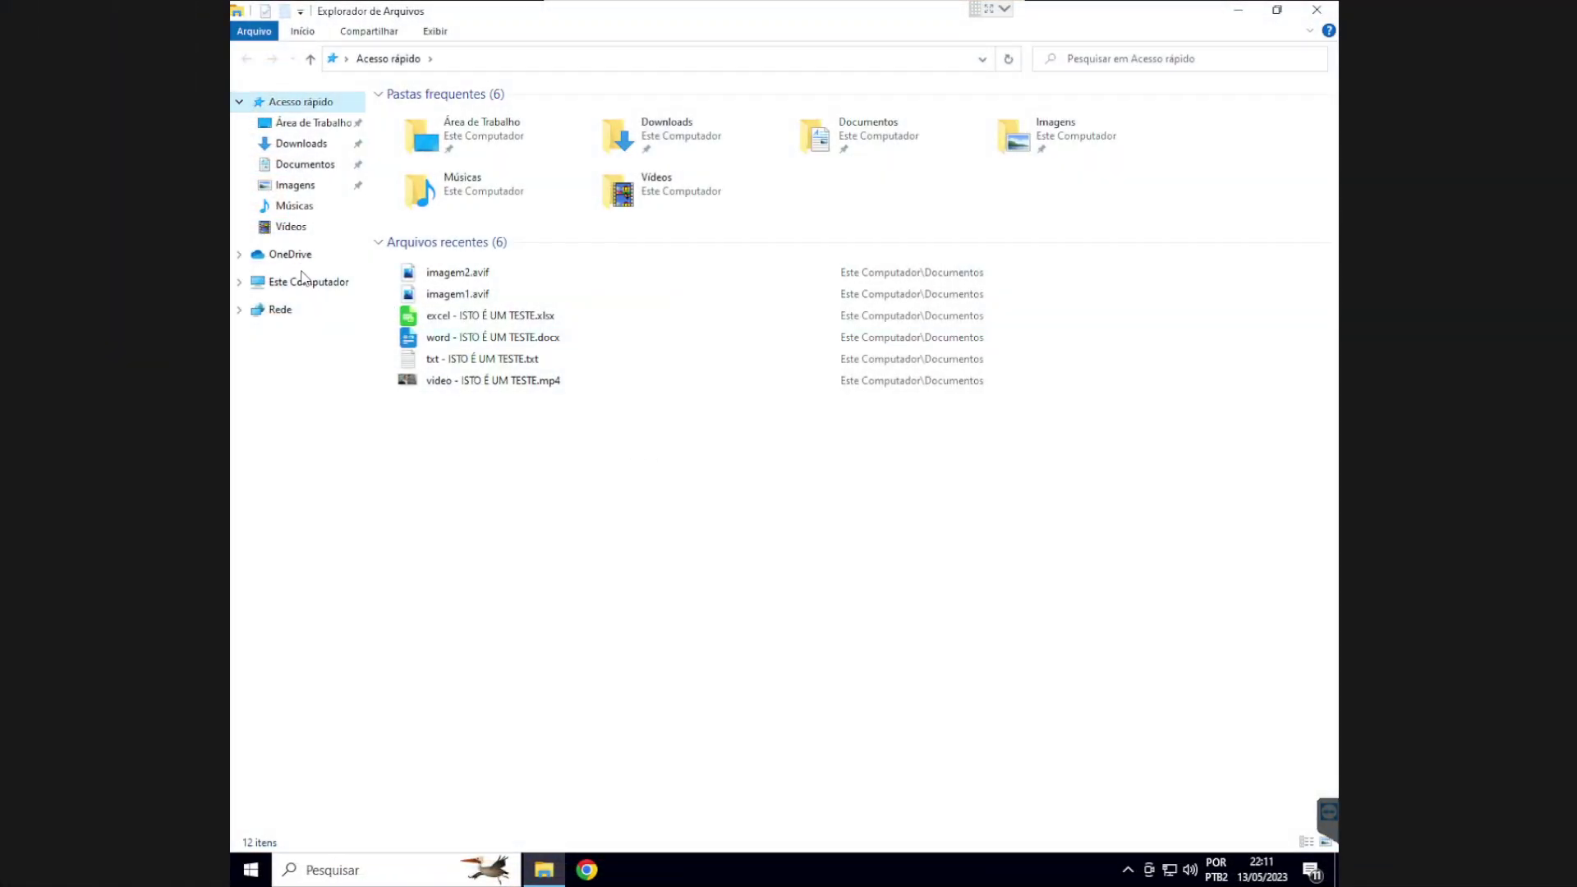
Open the Ransomware.TeslaCrypt folder in Downloads and select its EXE application file
click(310, 281)
click(312, 147)
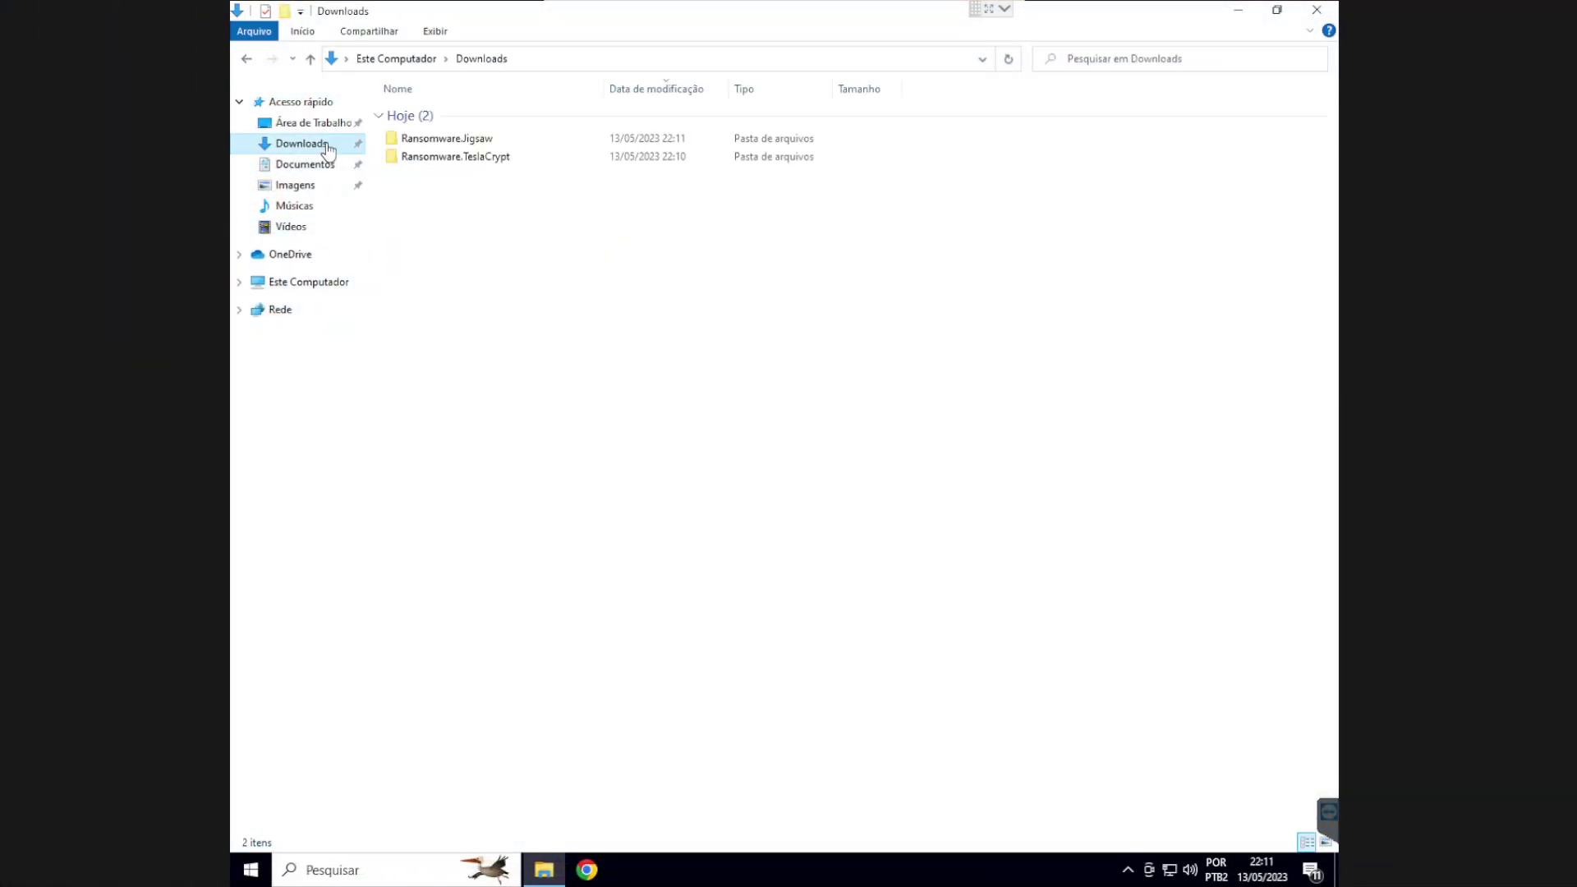
click(461, 156)
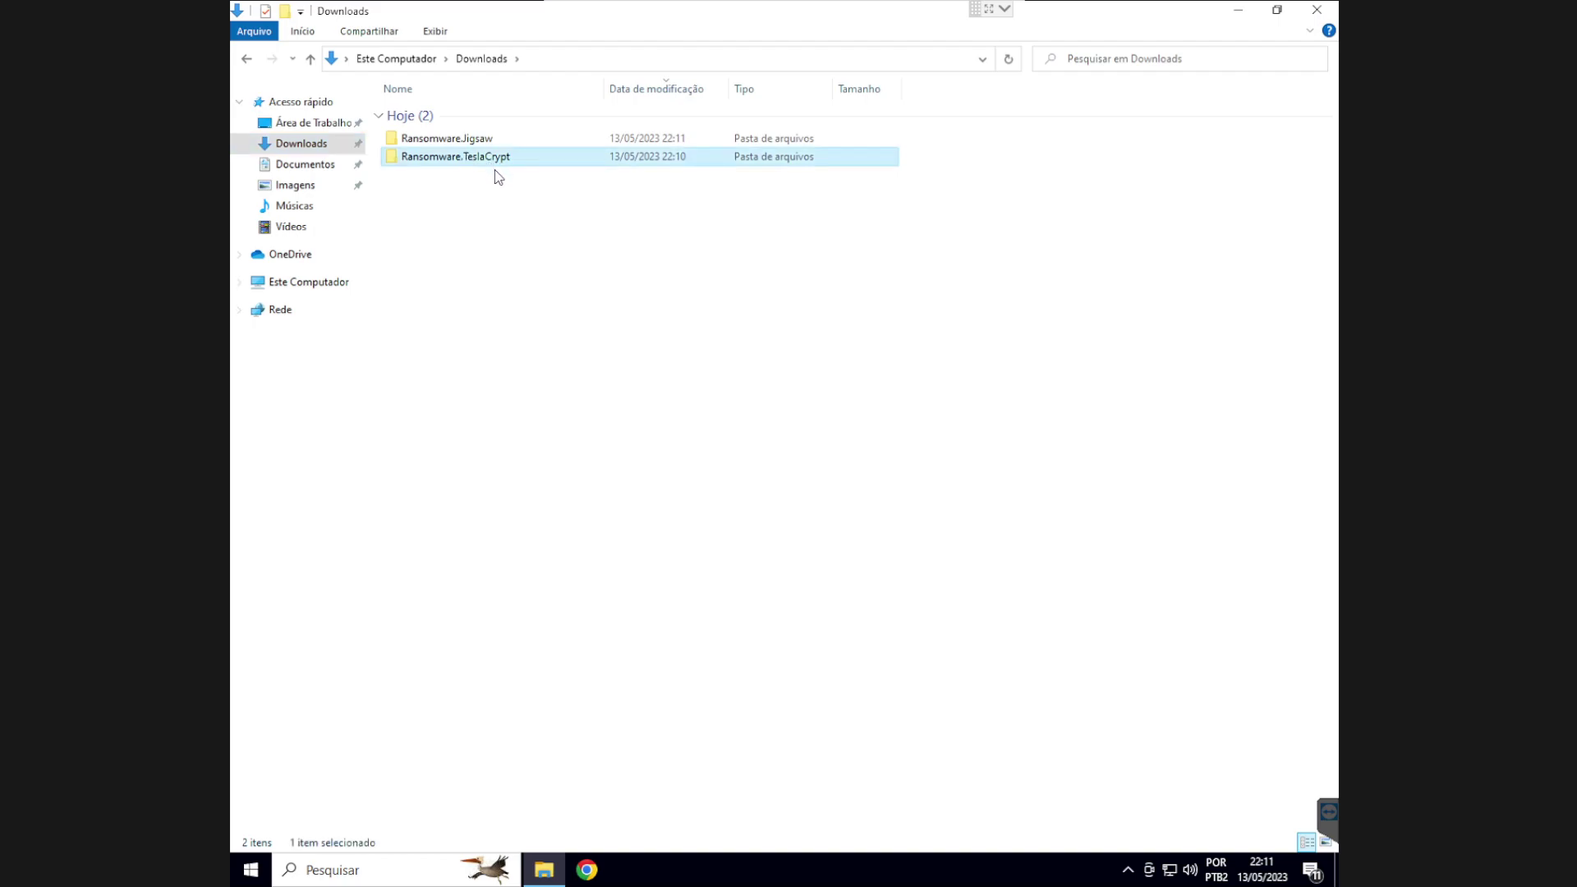
double_click(493, 165)
double_click(604, 151)
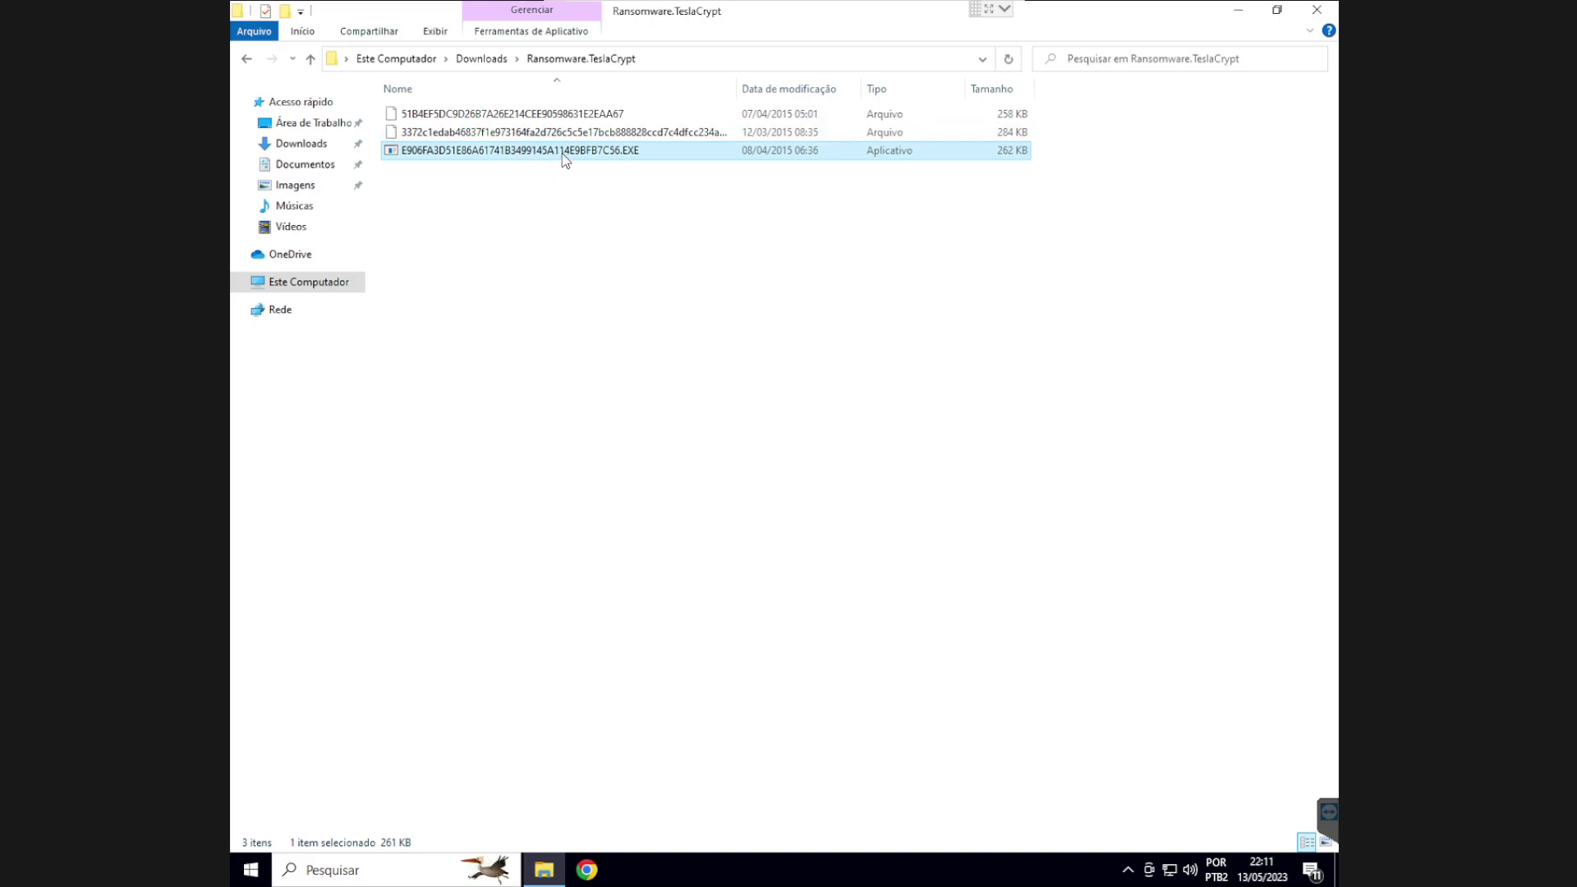
Examine the test files in the Documents folder one by one, including the spreadsheet, images, text, video and Word files
click(315, 168)
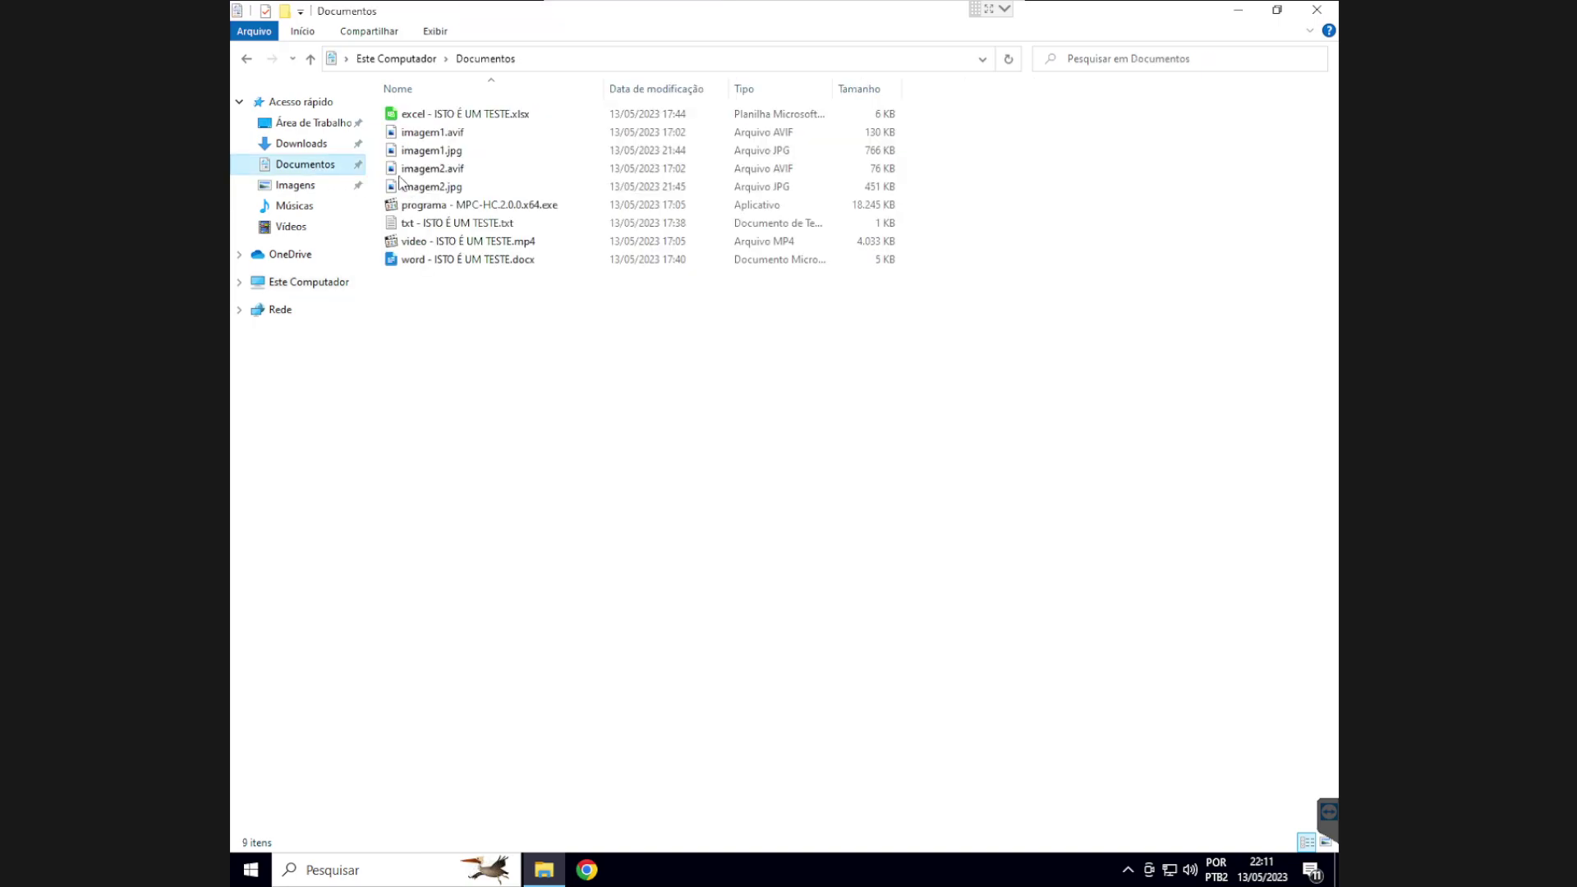
click(520, 120)
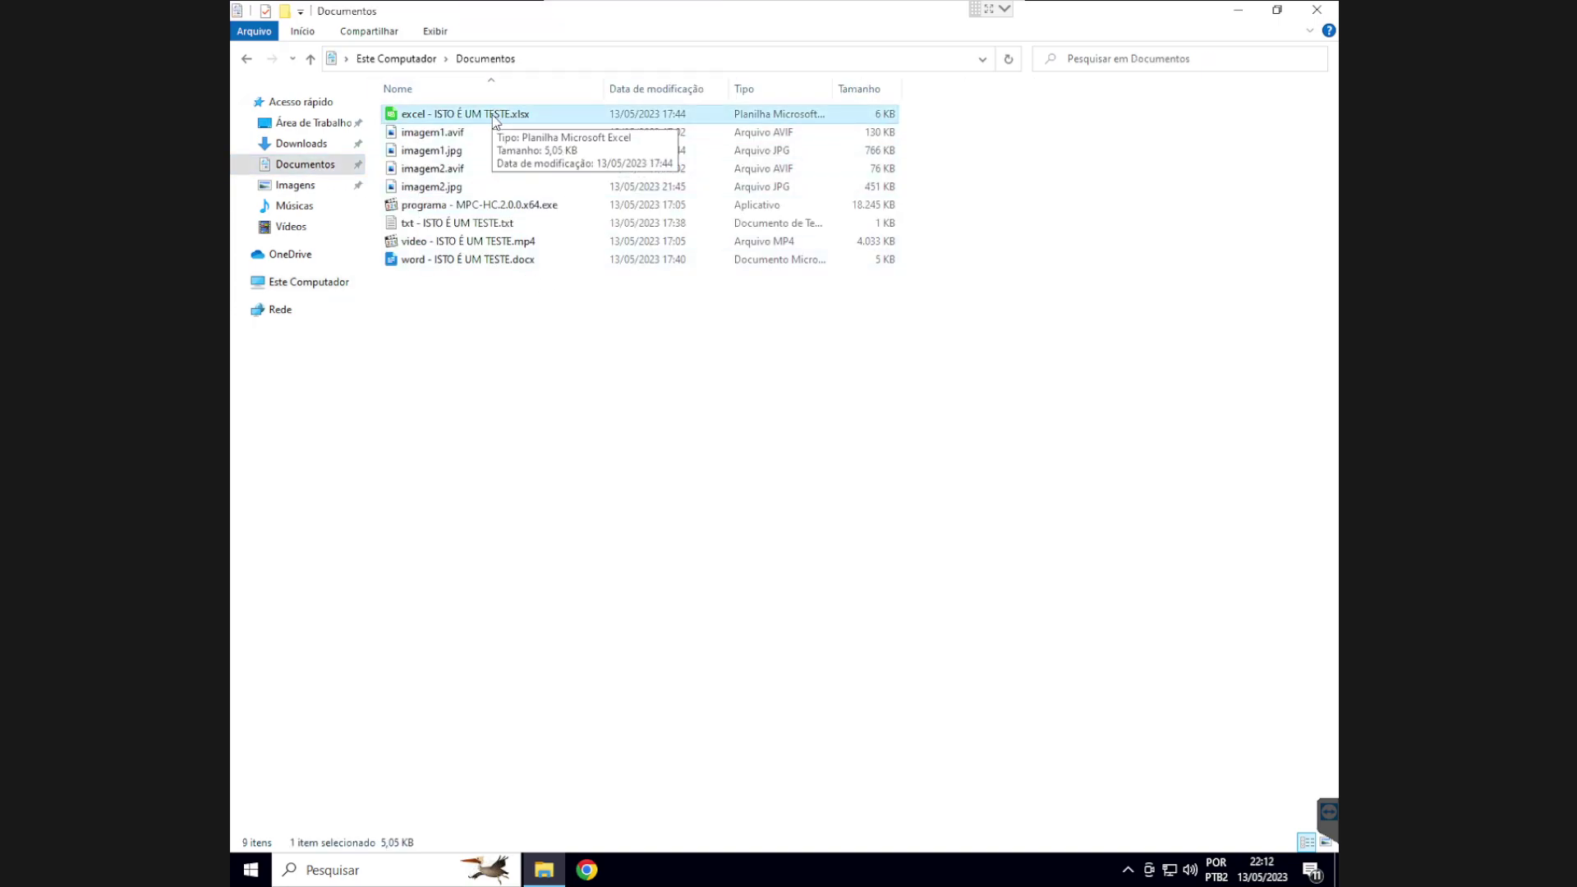
click(458, 169)
click(463, 153)
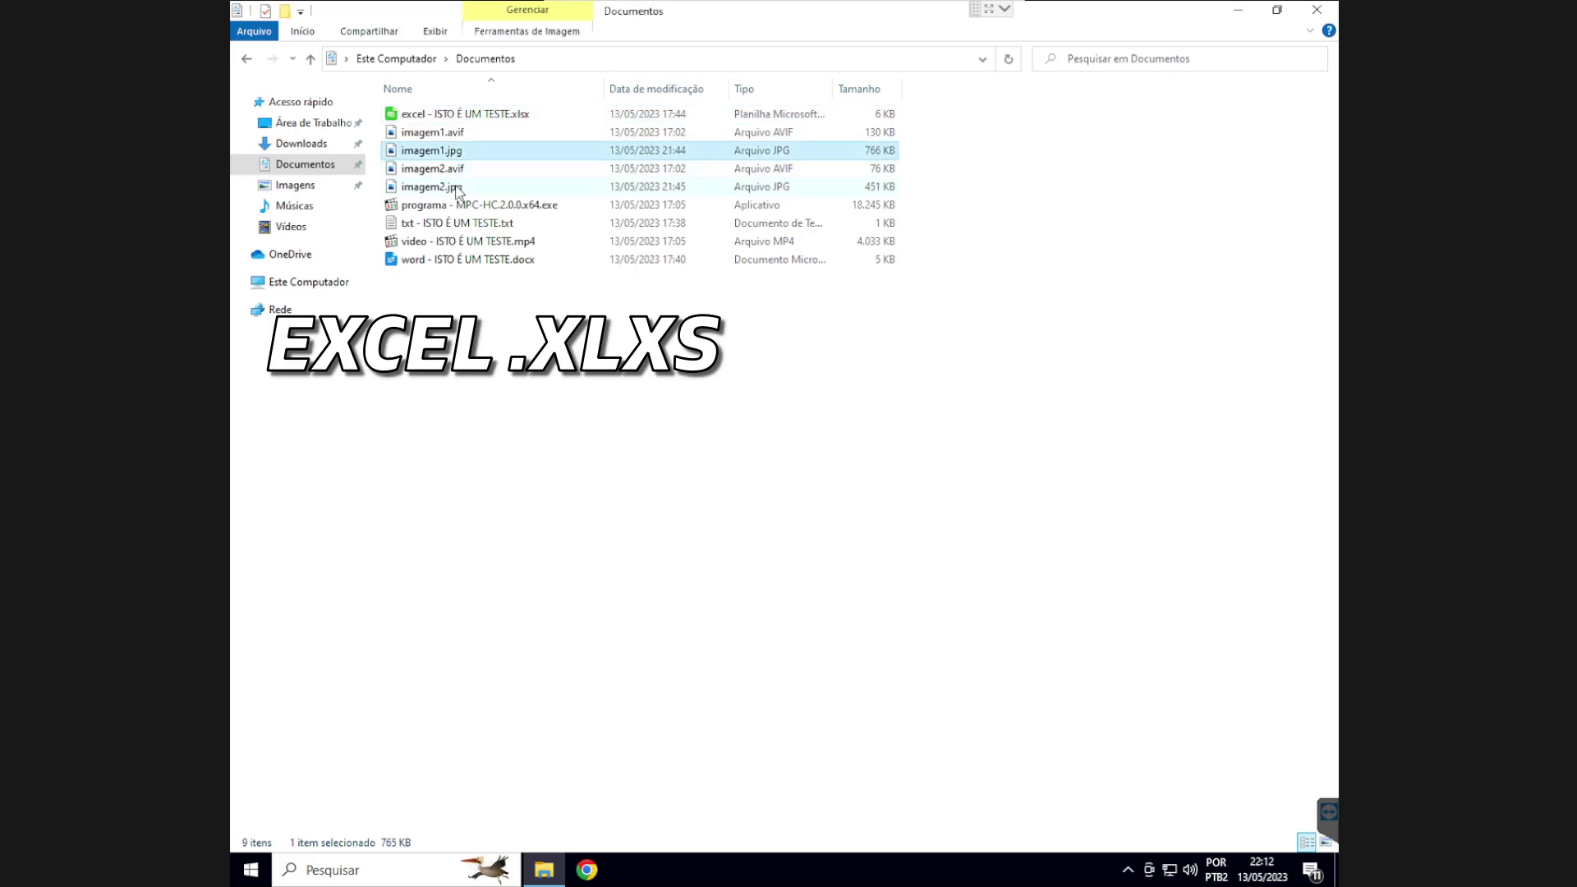
click(458, 189)
click(520, 227)
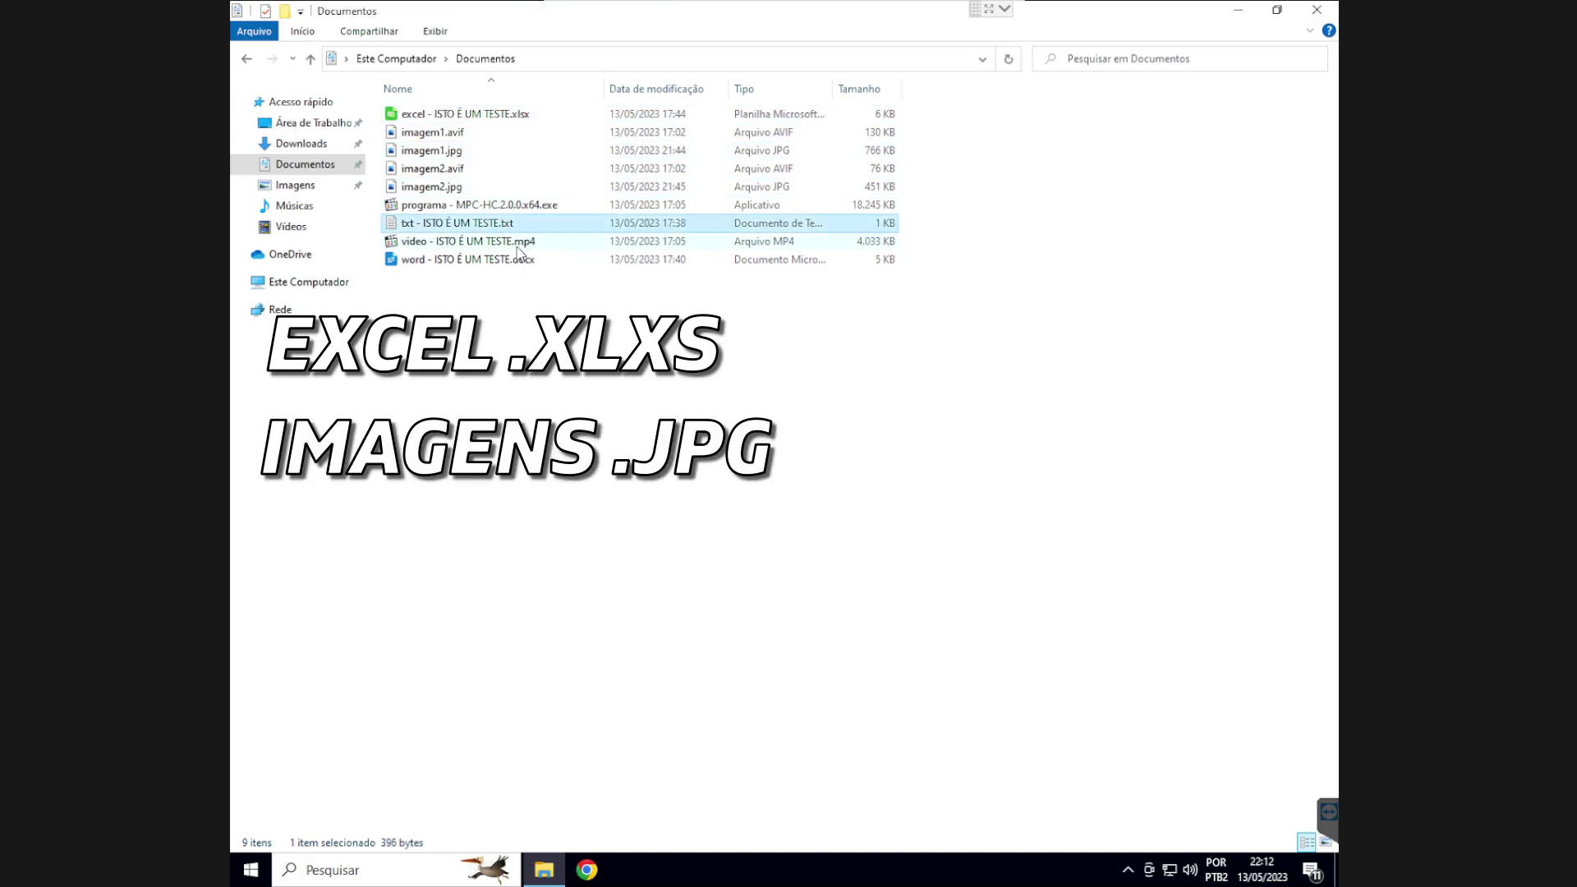
click(524, 244)
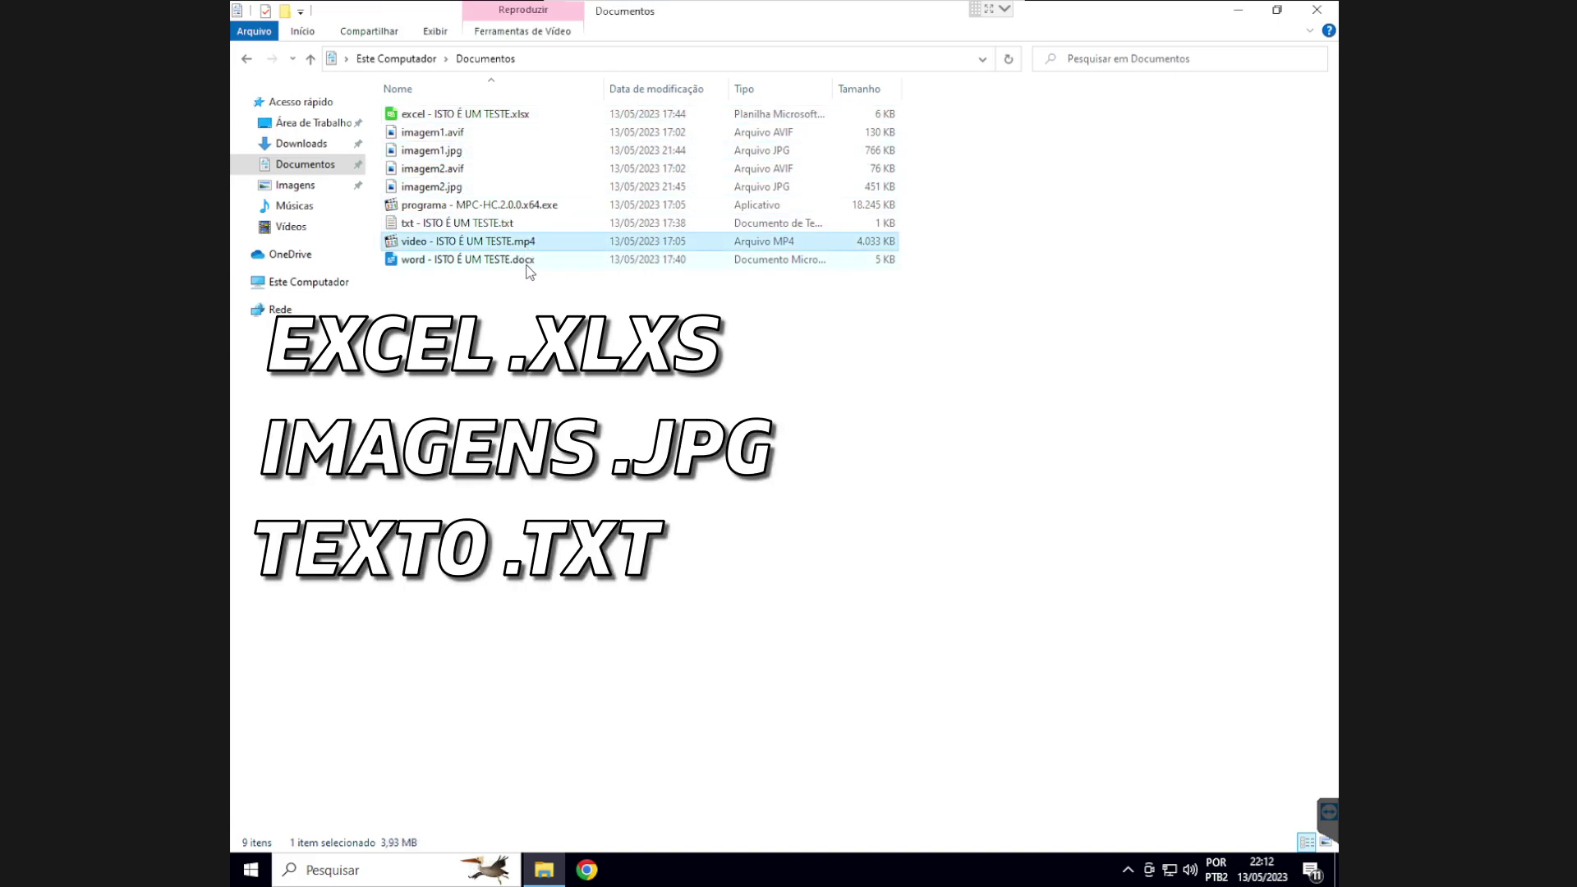
click(528, 262)
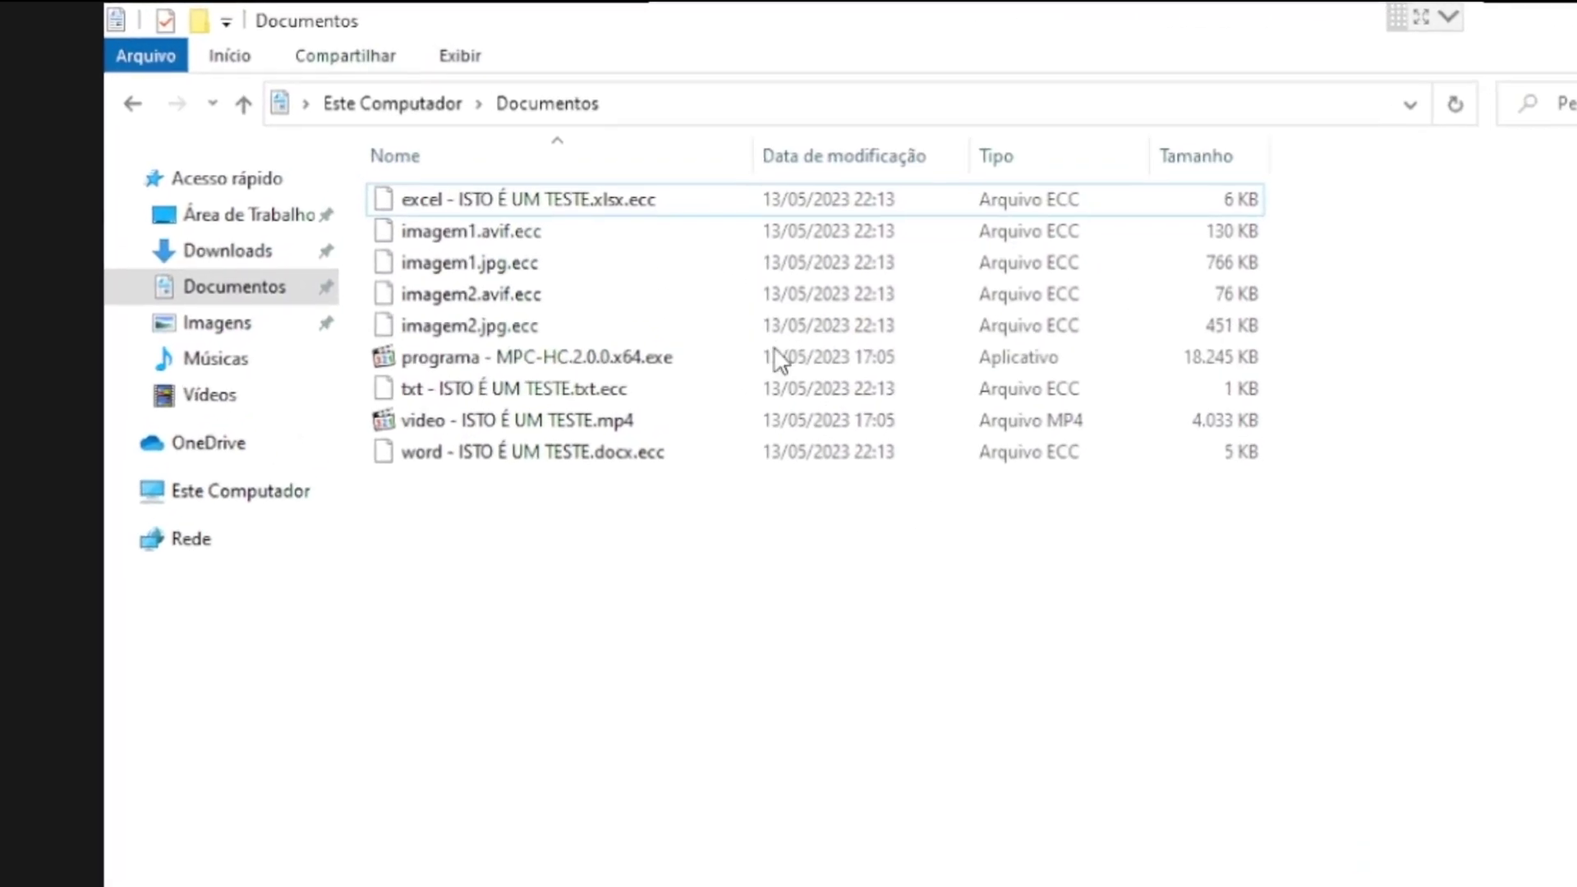
Check the .ecc extensions on the spreadsheet, image, text and Word files in Documents
click(568, 211)
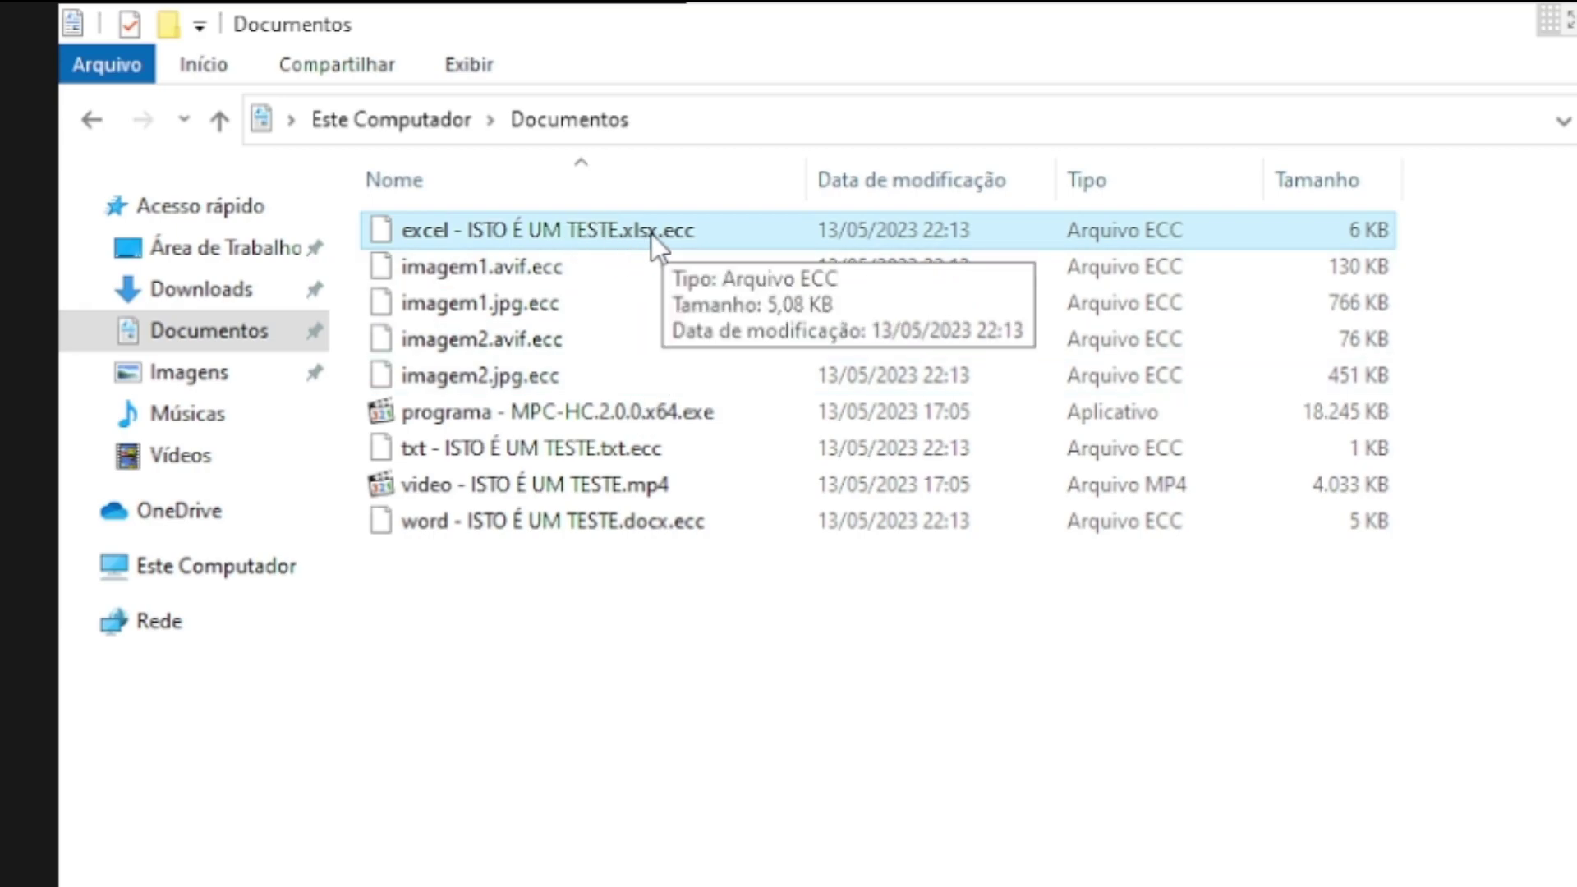
click(526, 271)
click(516, 380)
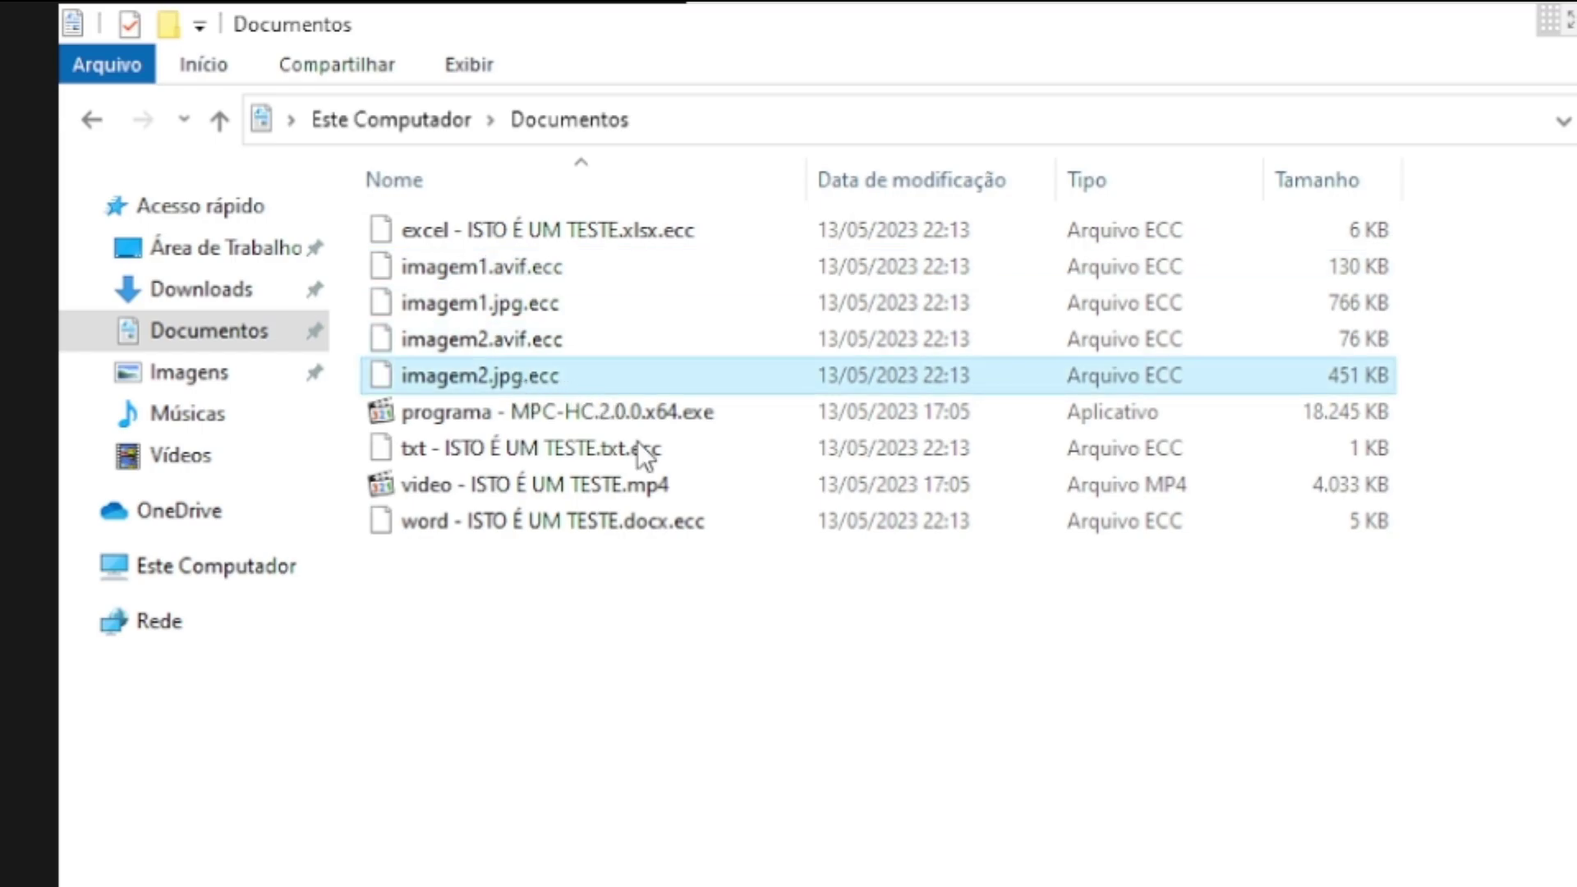
click(642, 450)
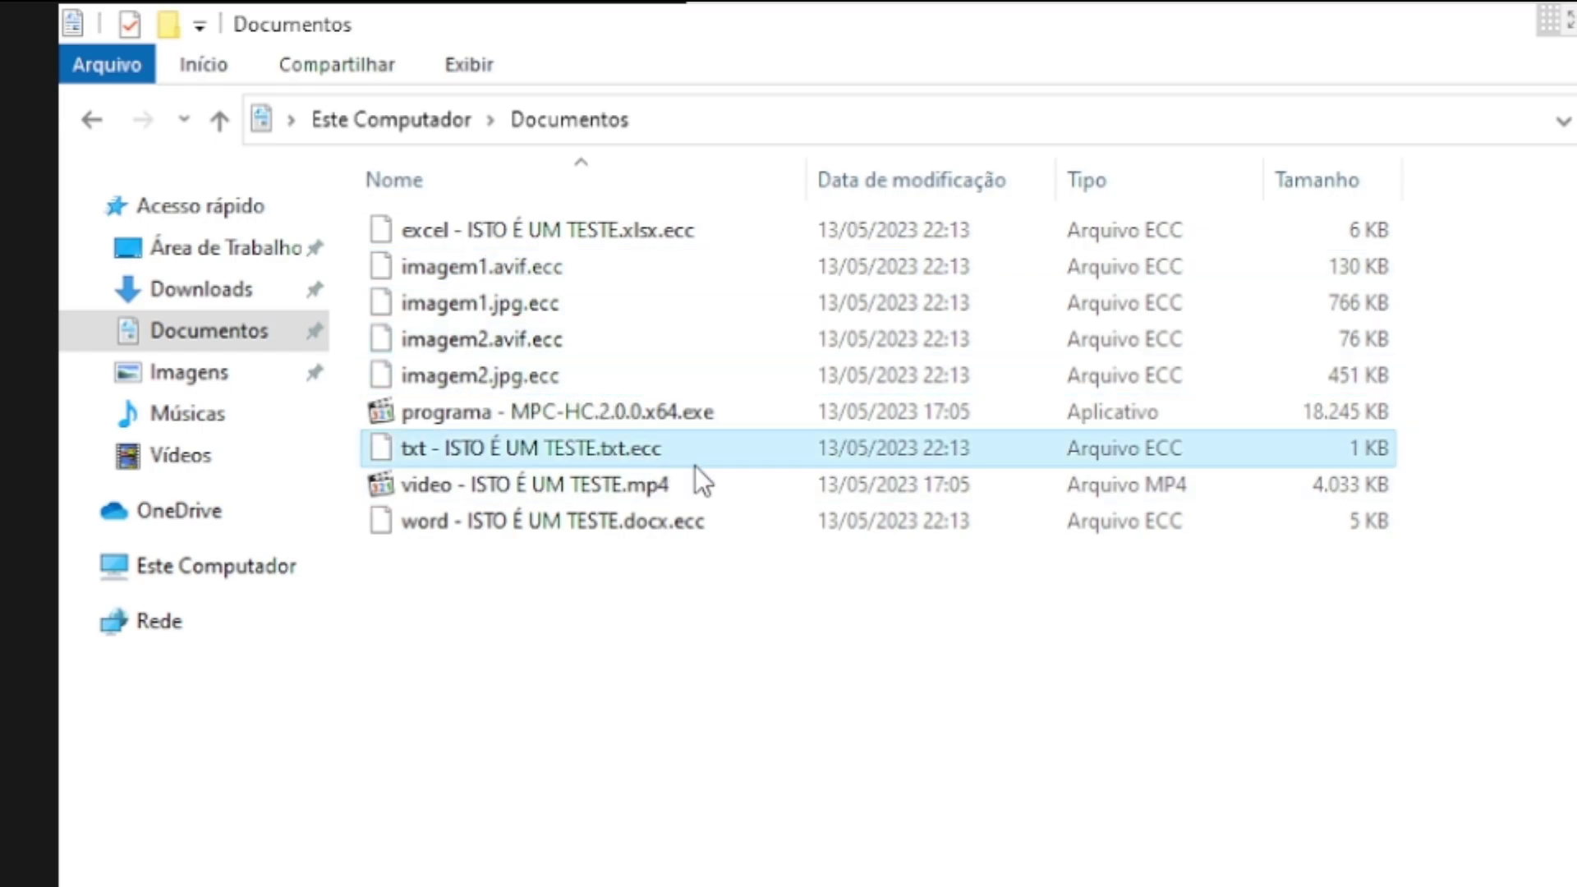
click(653, 532)
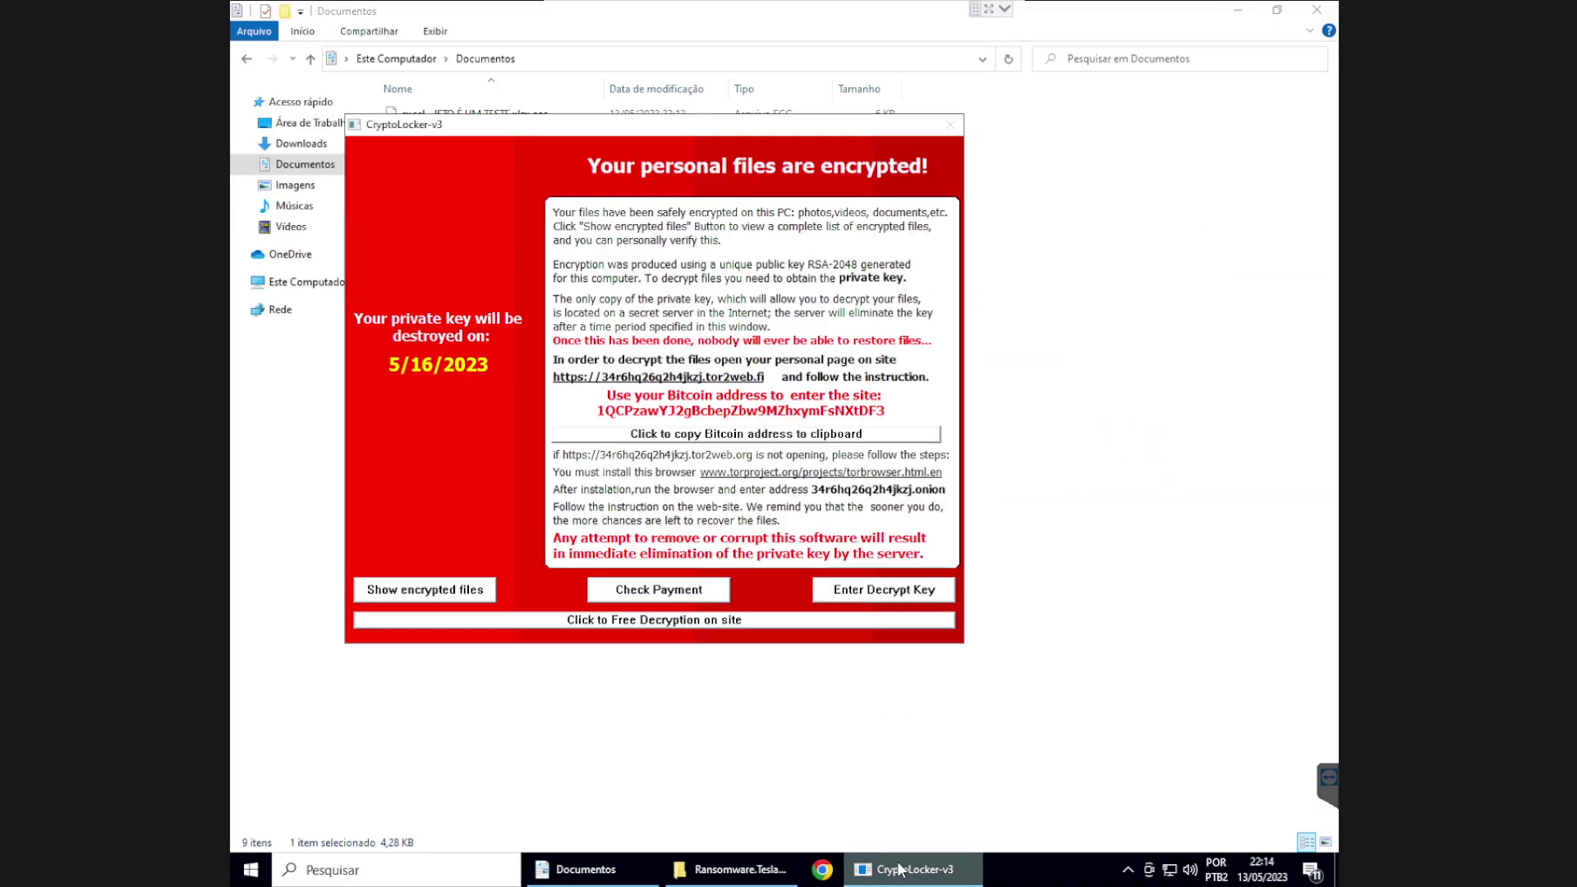
Move the CryptoLocker-v3 ransom window down, away from the Documents file list
drag(835, 197, 851, 212)
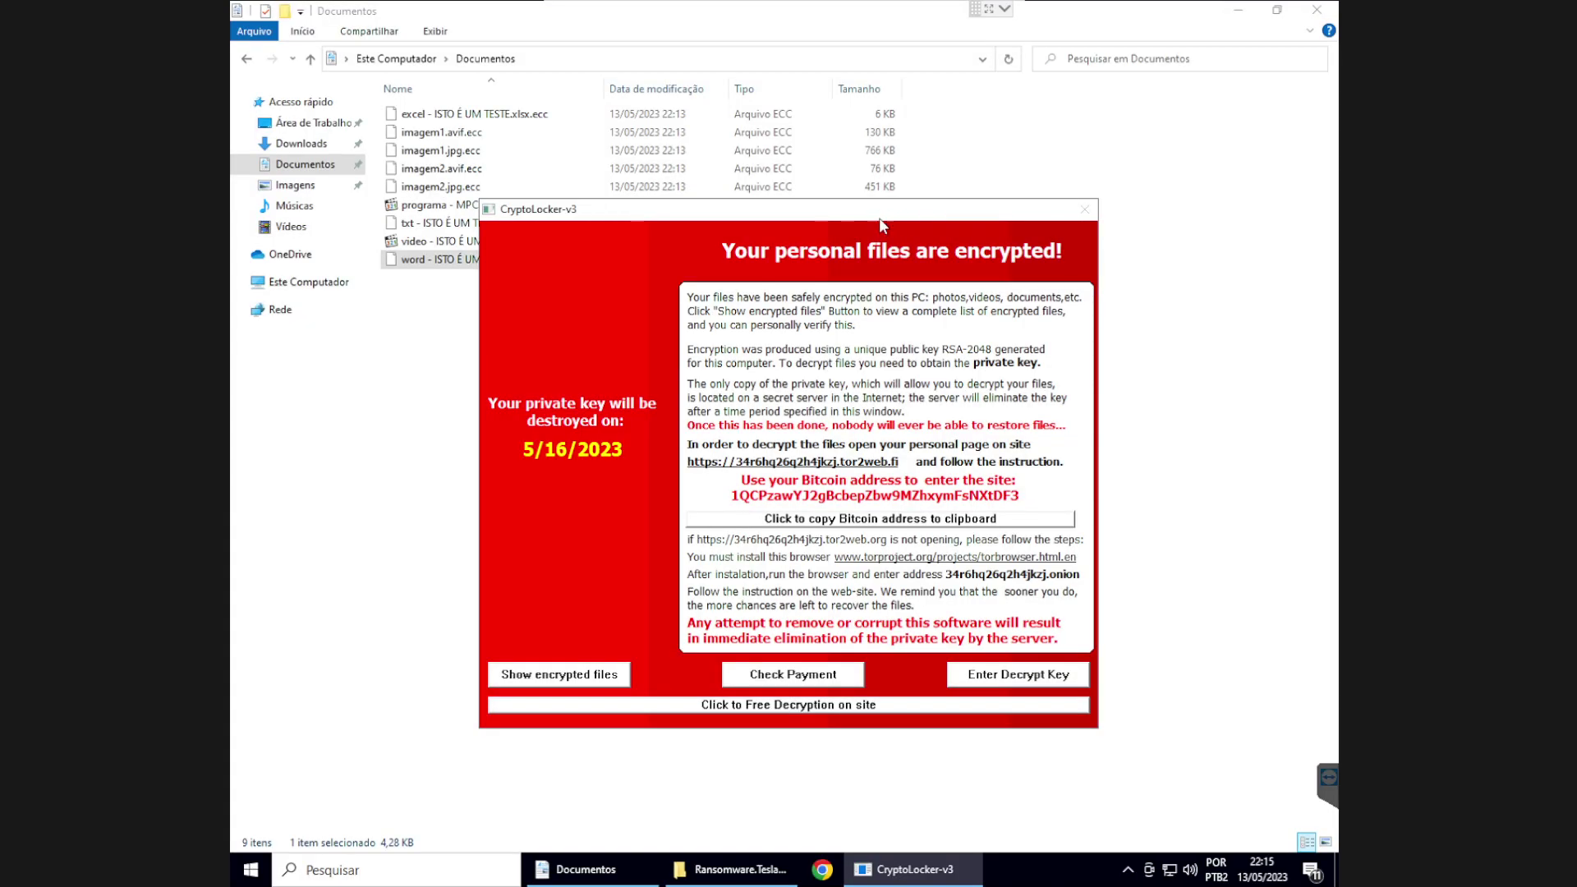
drag(879, 219, 874, 761)
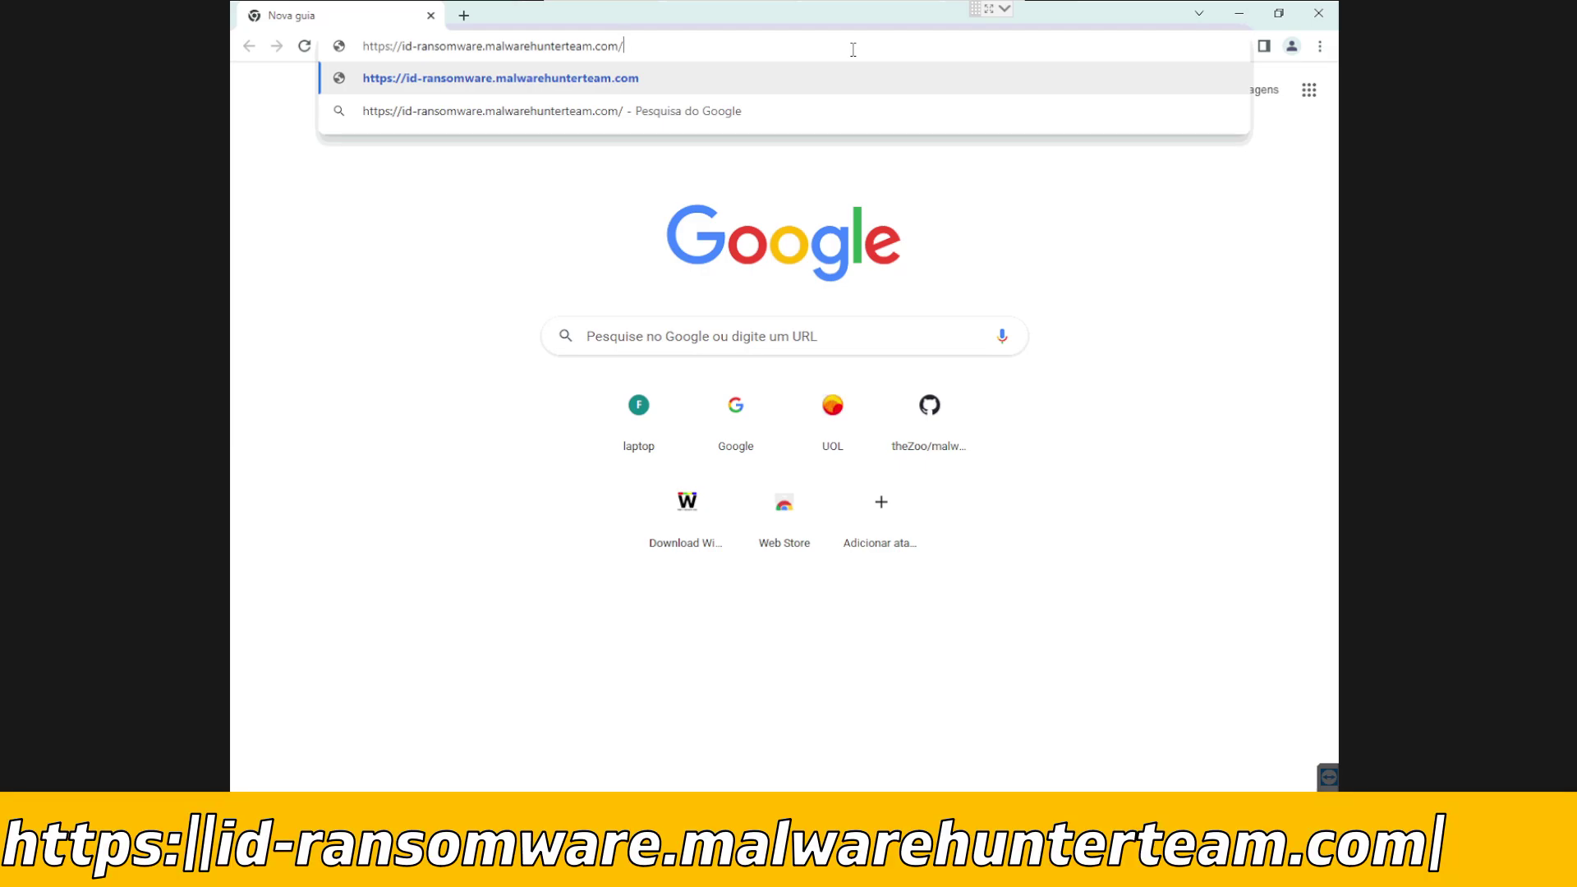
Open id-ransomware.malwarehunterteam.com and upload "excel - ISTO É UM TESTE.xlsx.ecc" from Documents as the sample encrypted file
key(Return)
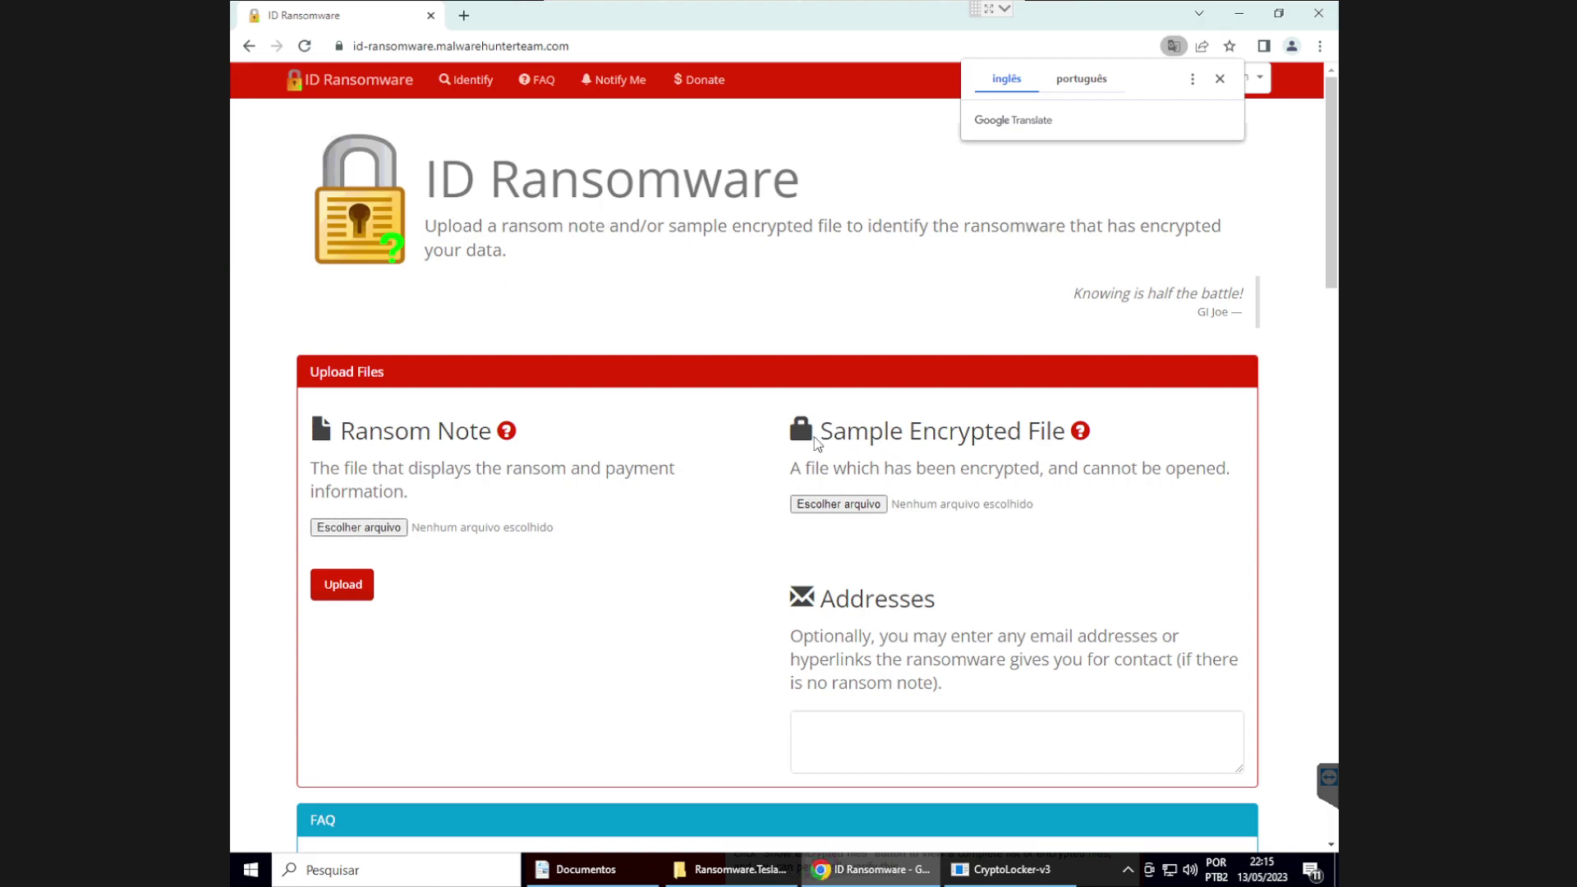
click(839, 503)
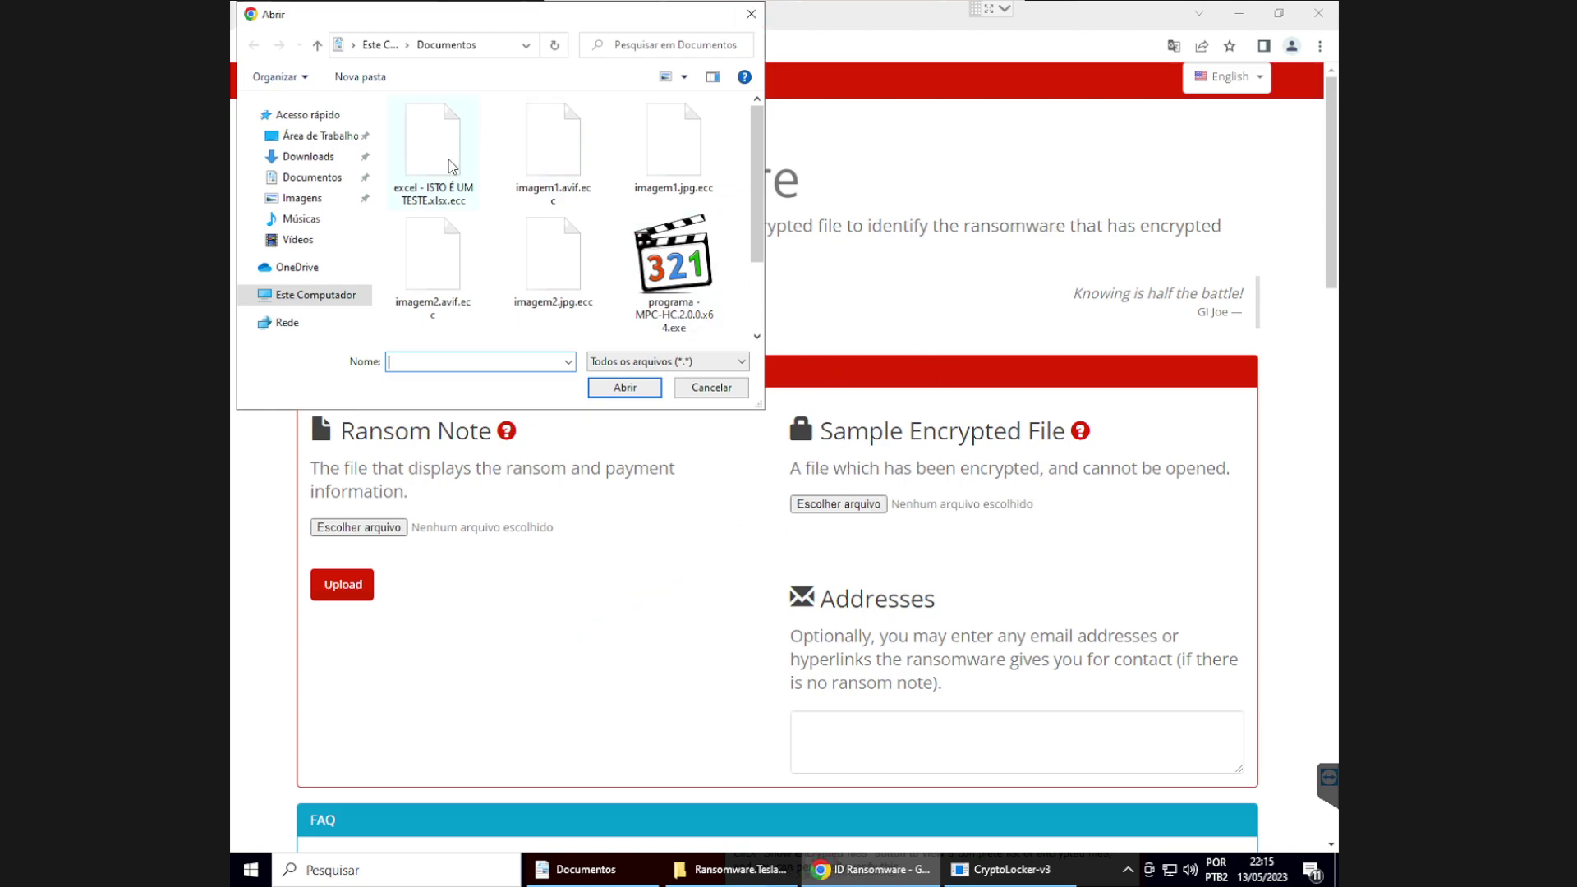
click(456, 201)
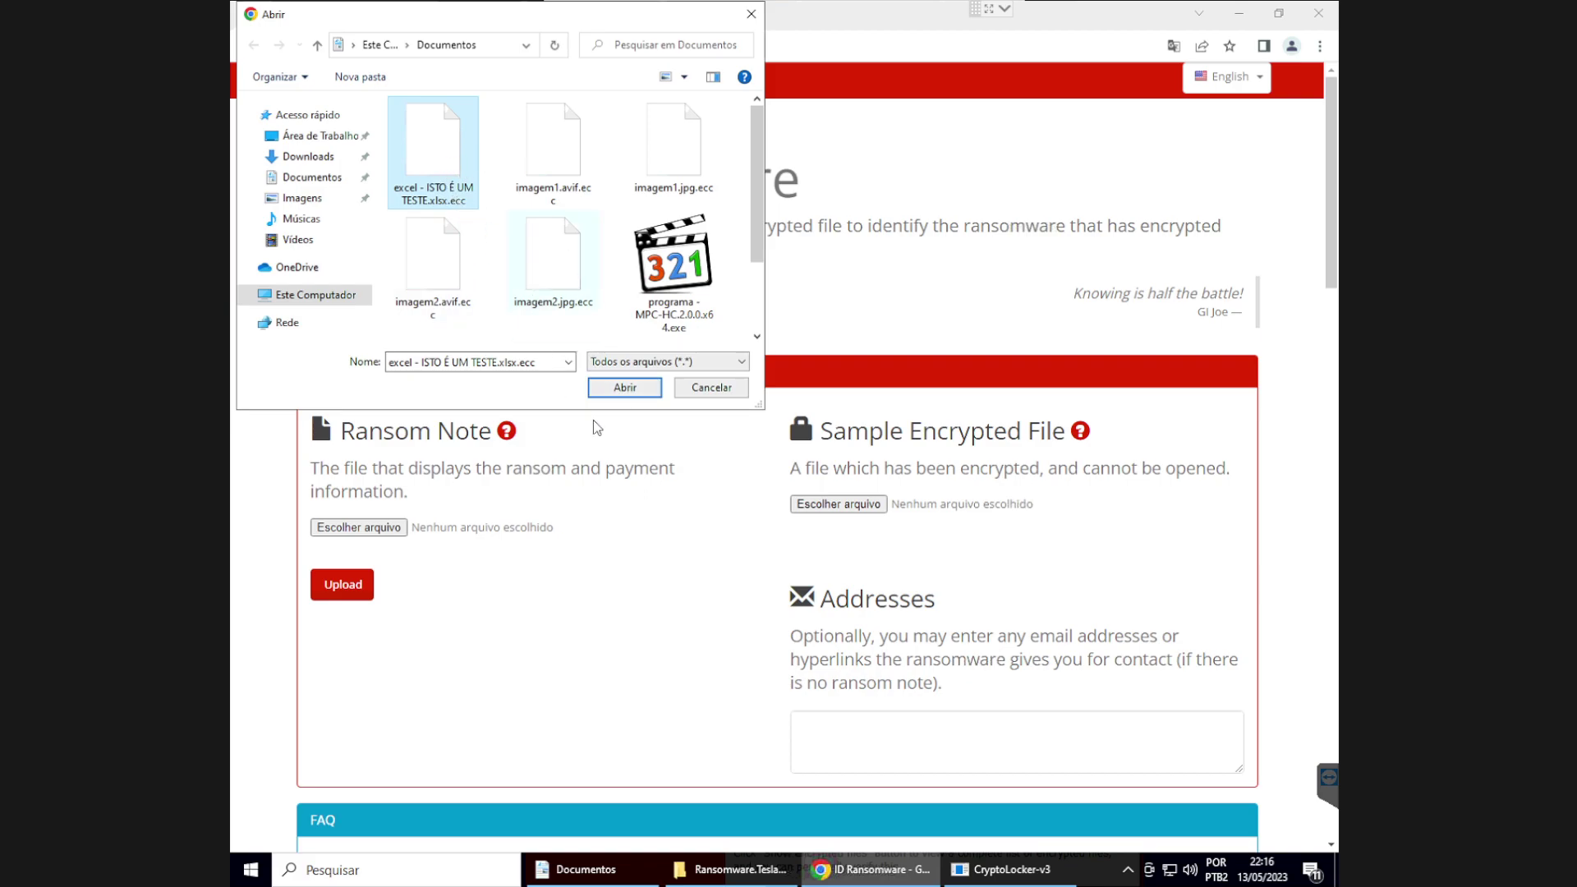
click(616, 391)
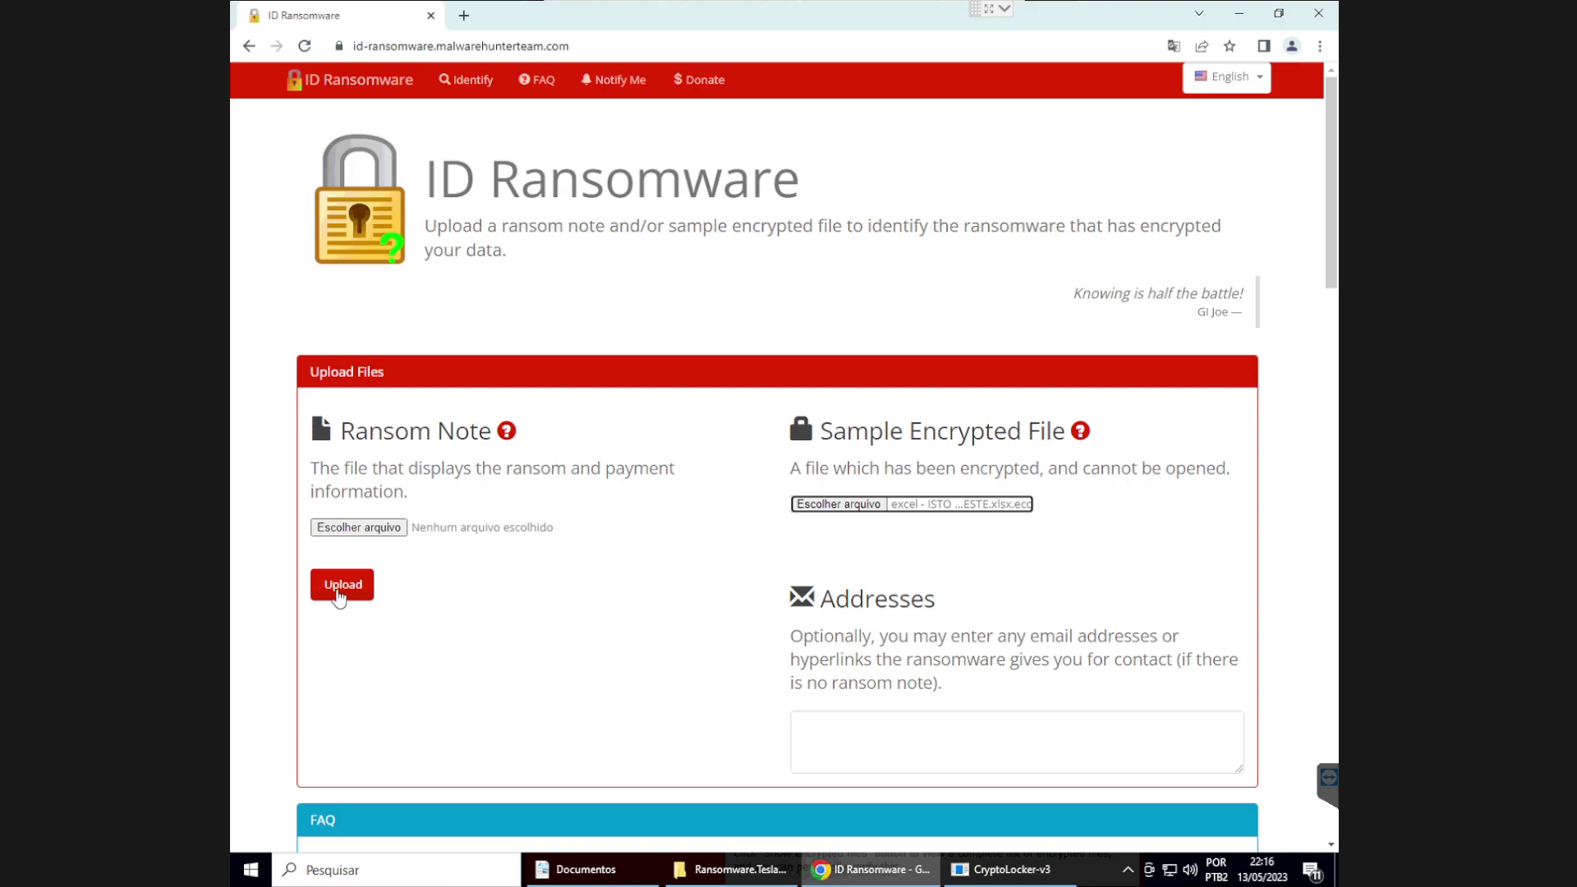
click(340, 587)
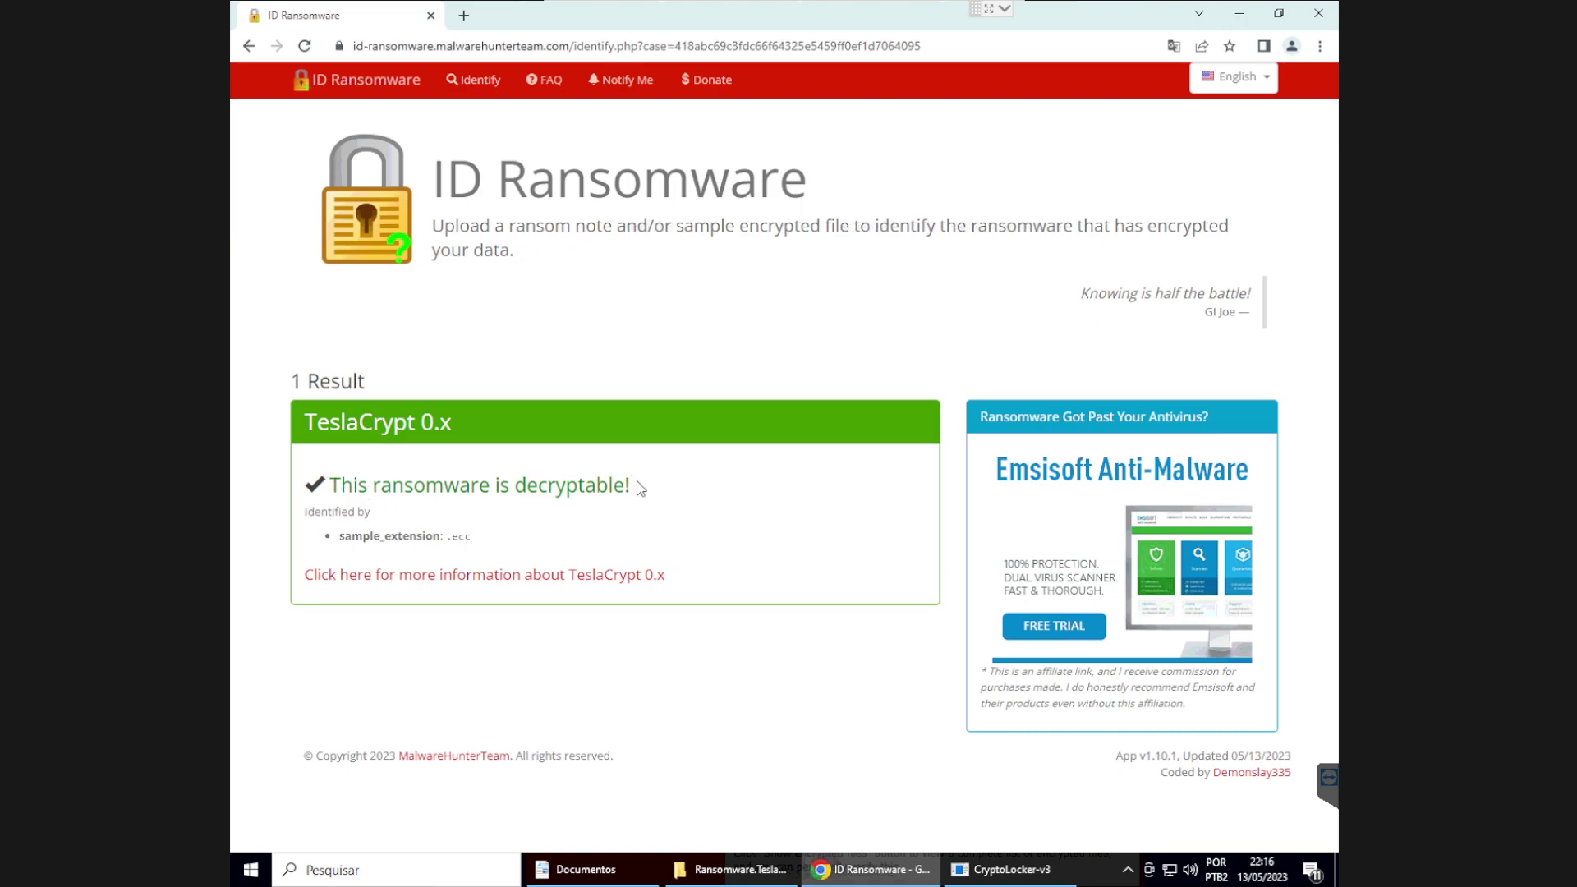
Open the TeslaCrypt 0.x information page and start downloading TeslaDecoder.zip from the BleepingComputer forum post
click(633, 576)
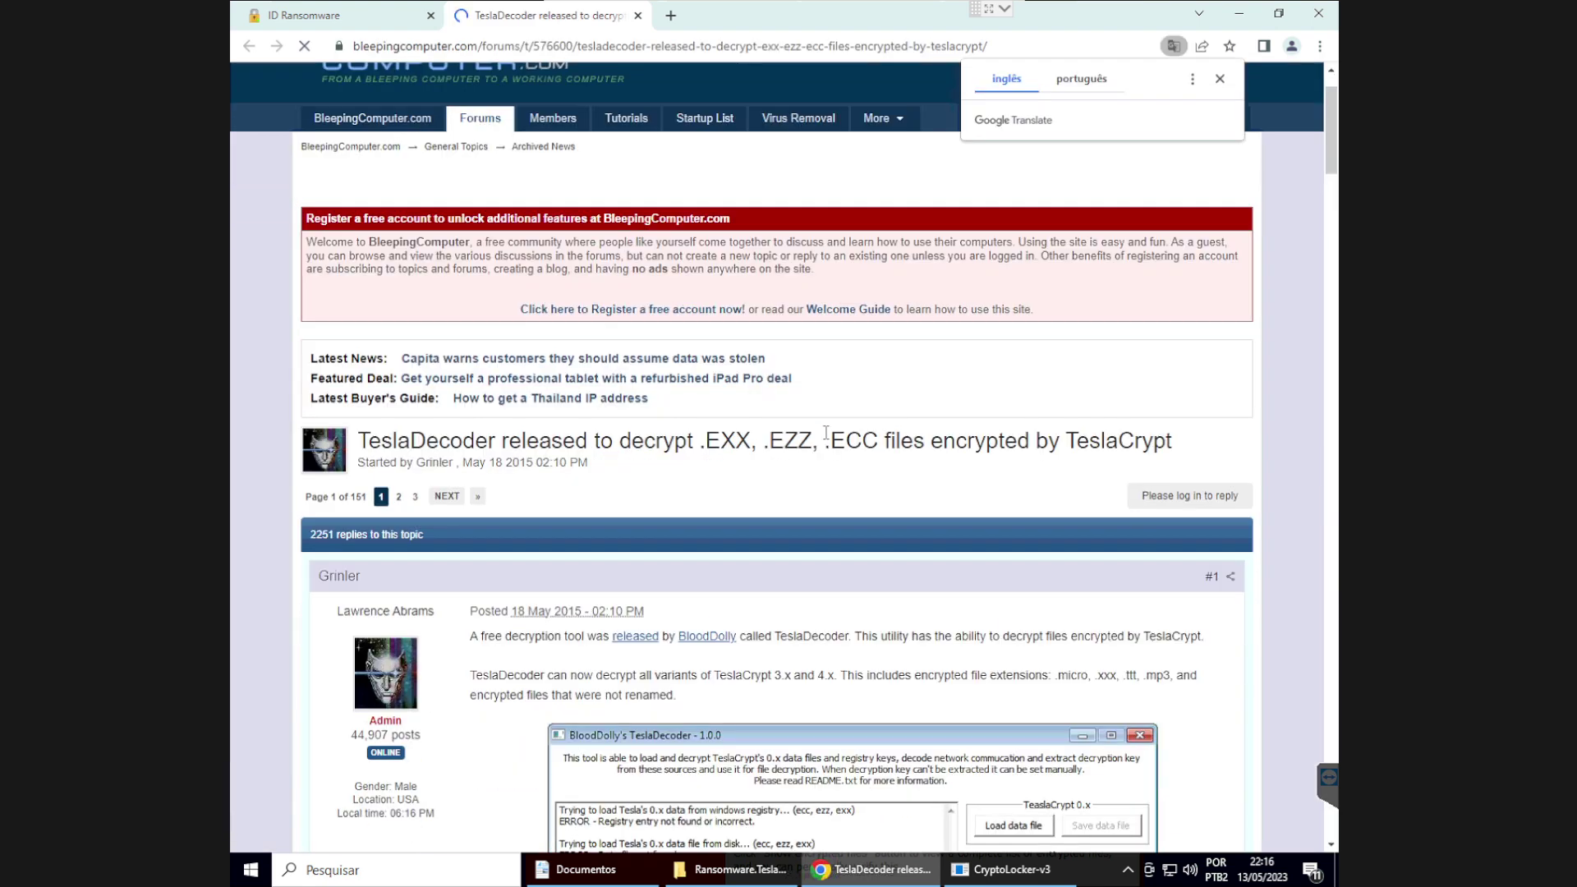
scroll(828, 444, down, 6)
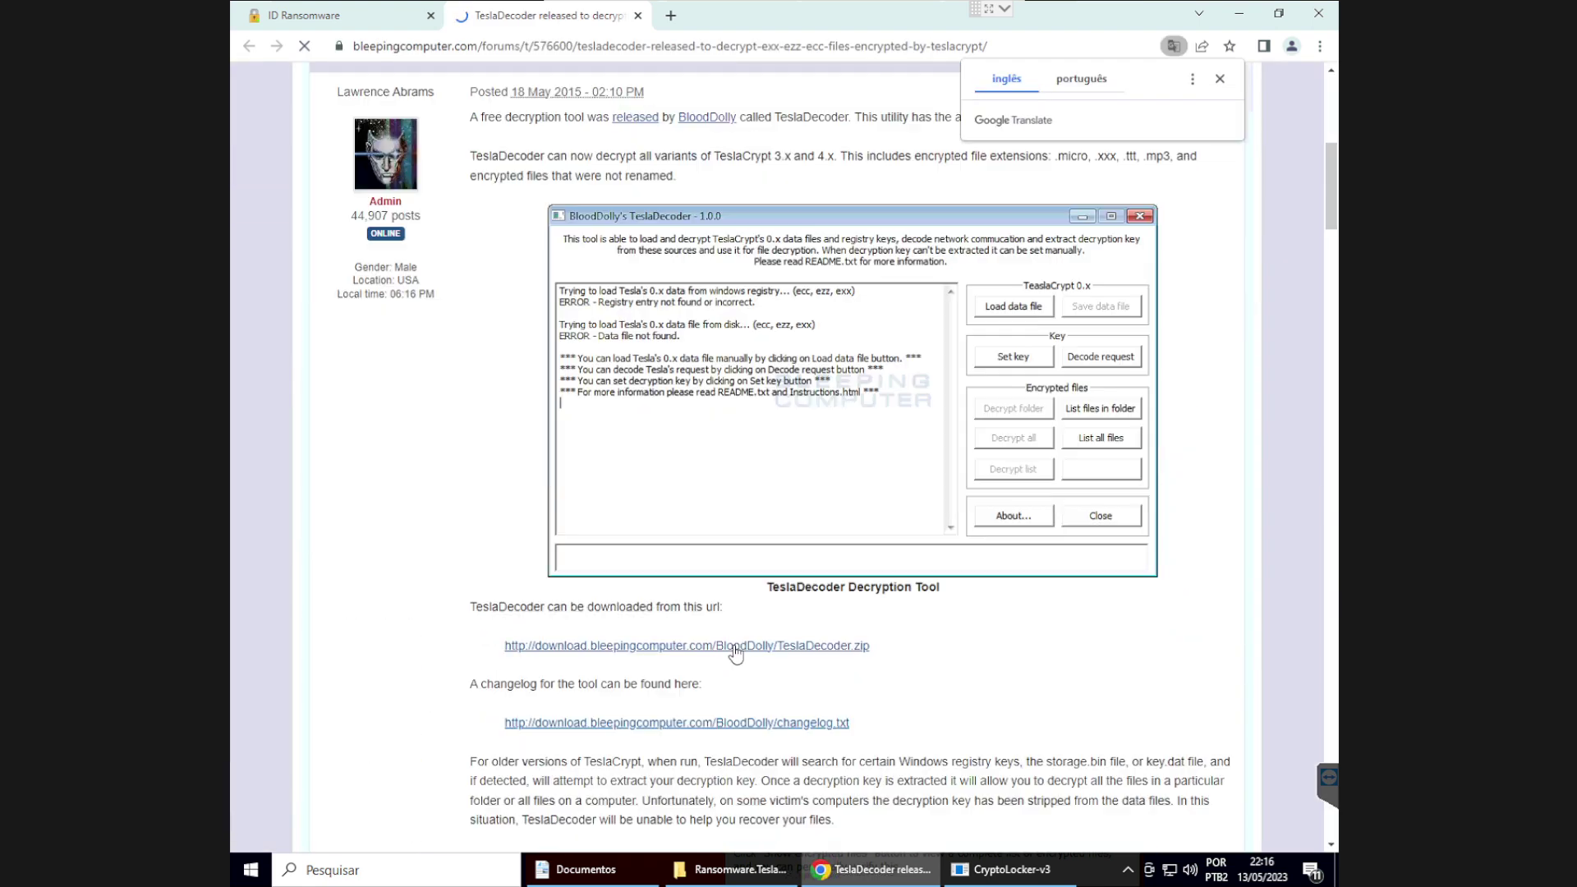
click(784, 647)
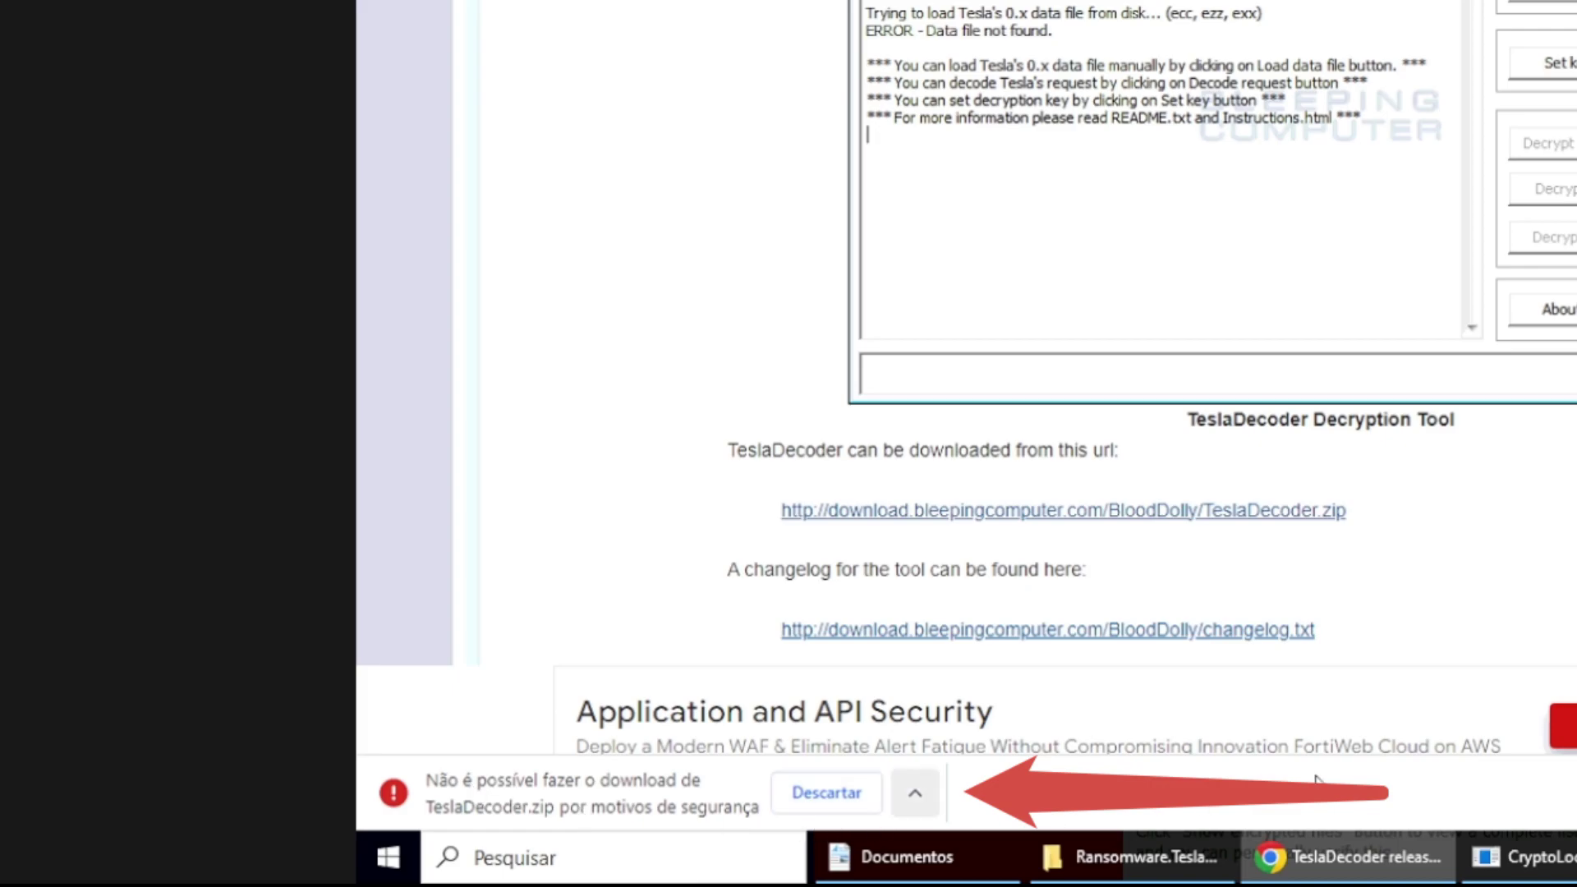
Show the browser's downloads list and keep the blocked TeslaDecoder.zip anyway
key(ctrl+j)
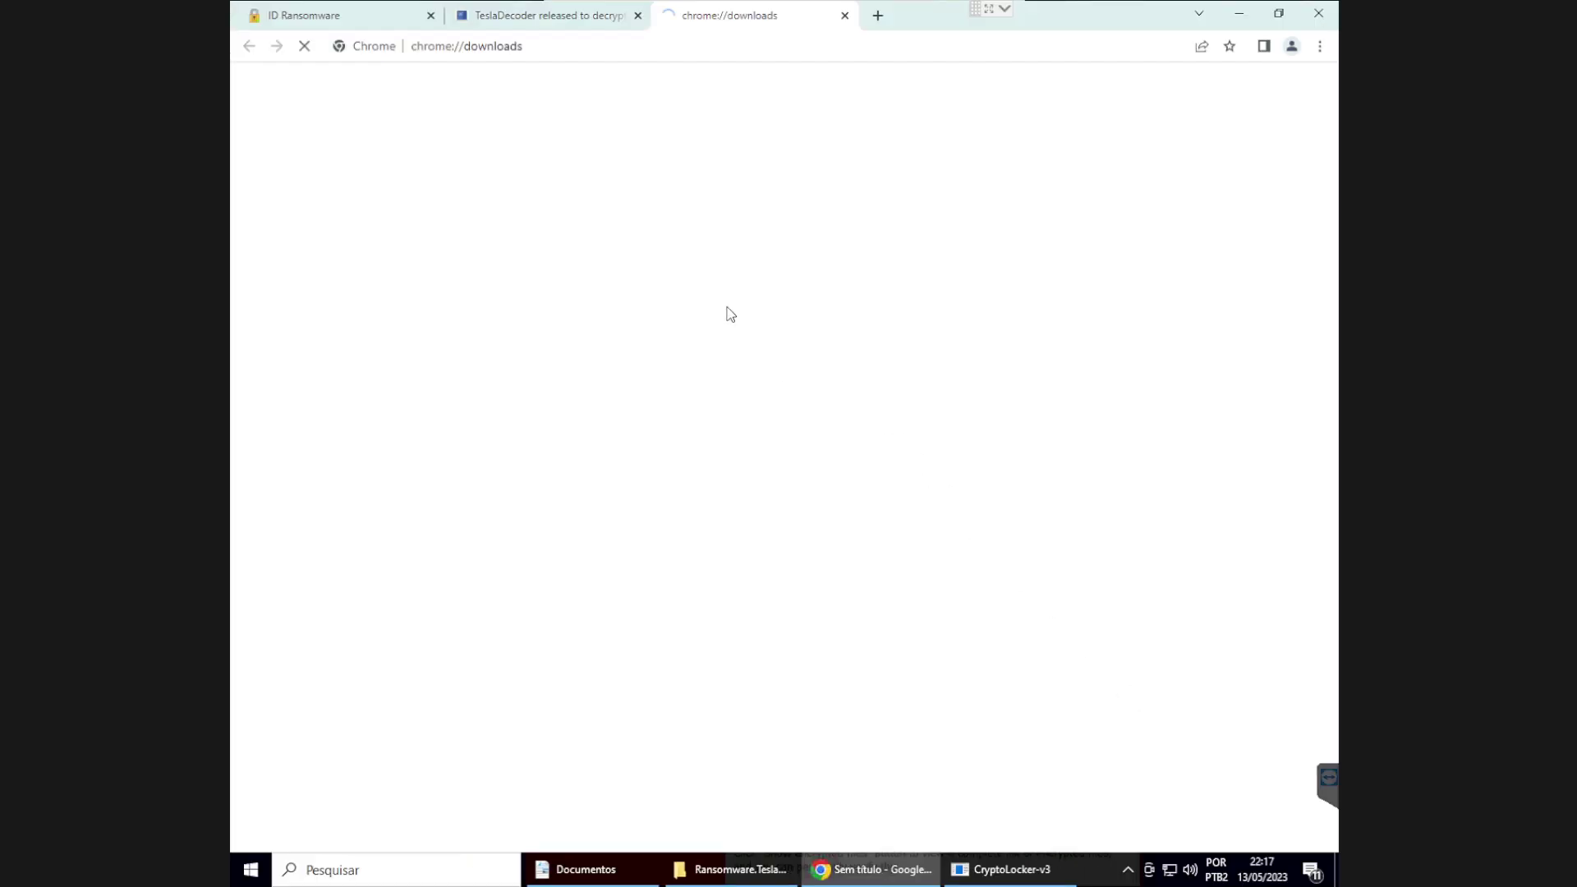
click(699, 280)
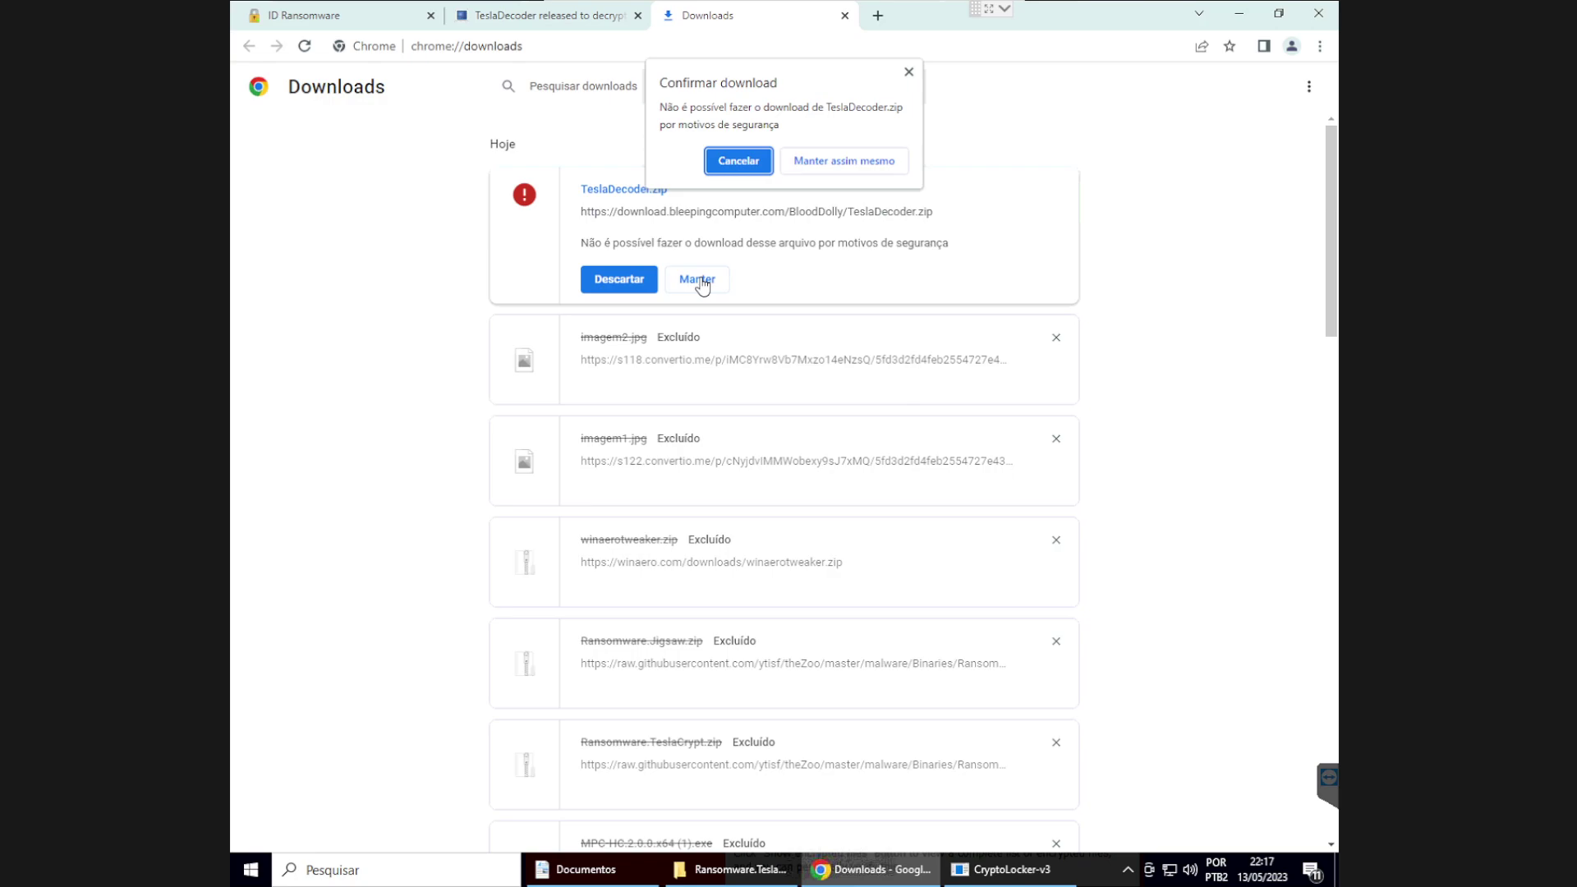
click(868, 160)
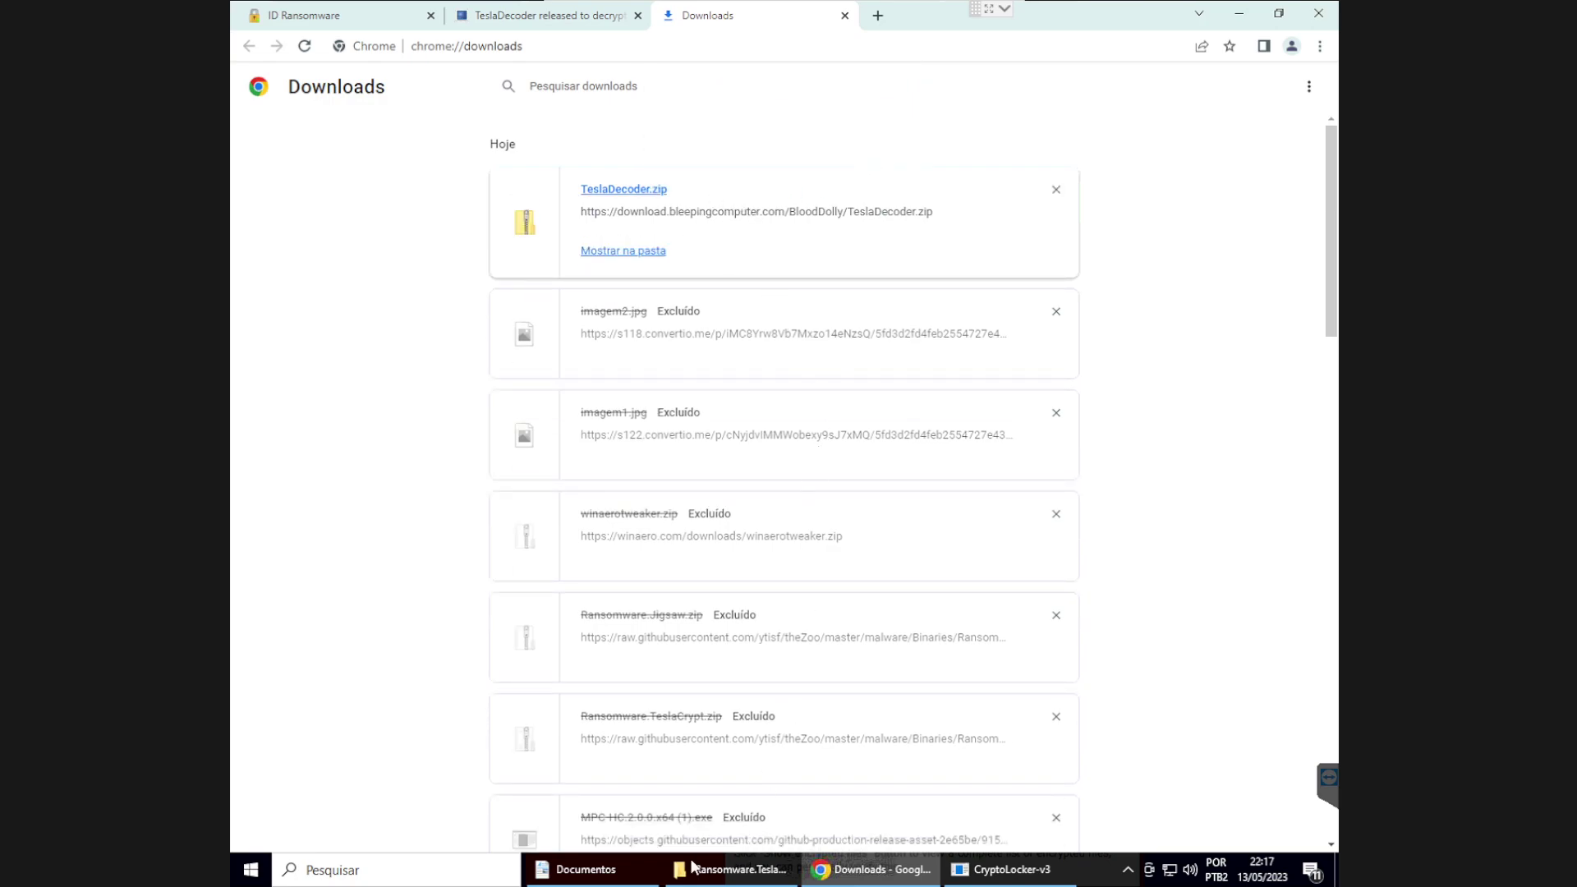
Switch to File Explorer and extract TeslaDecoder.zip into a TeslaDecoder folder inside Downloads
click(624, 875)
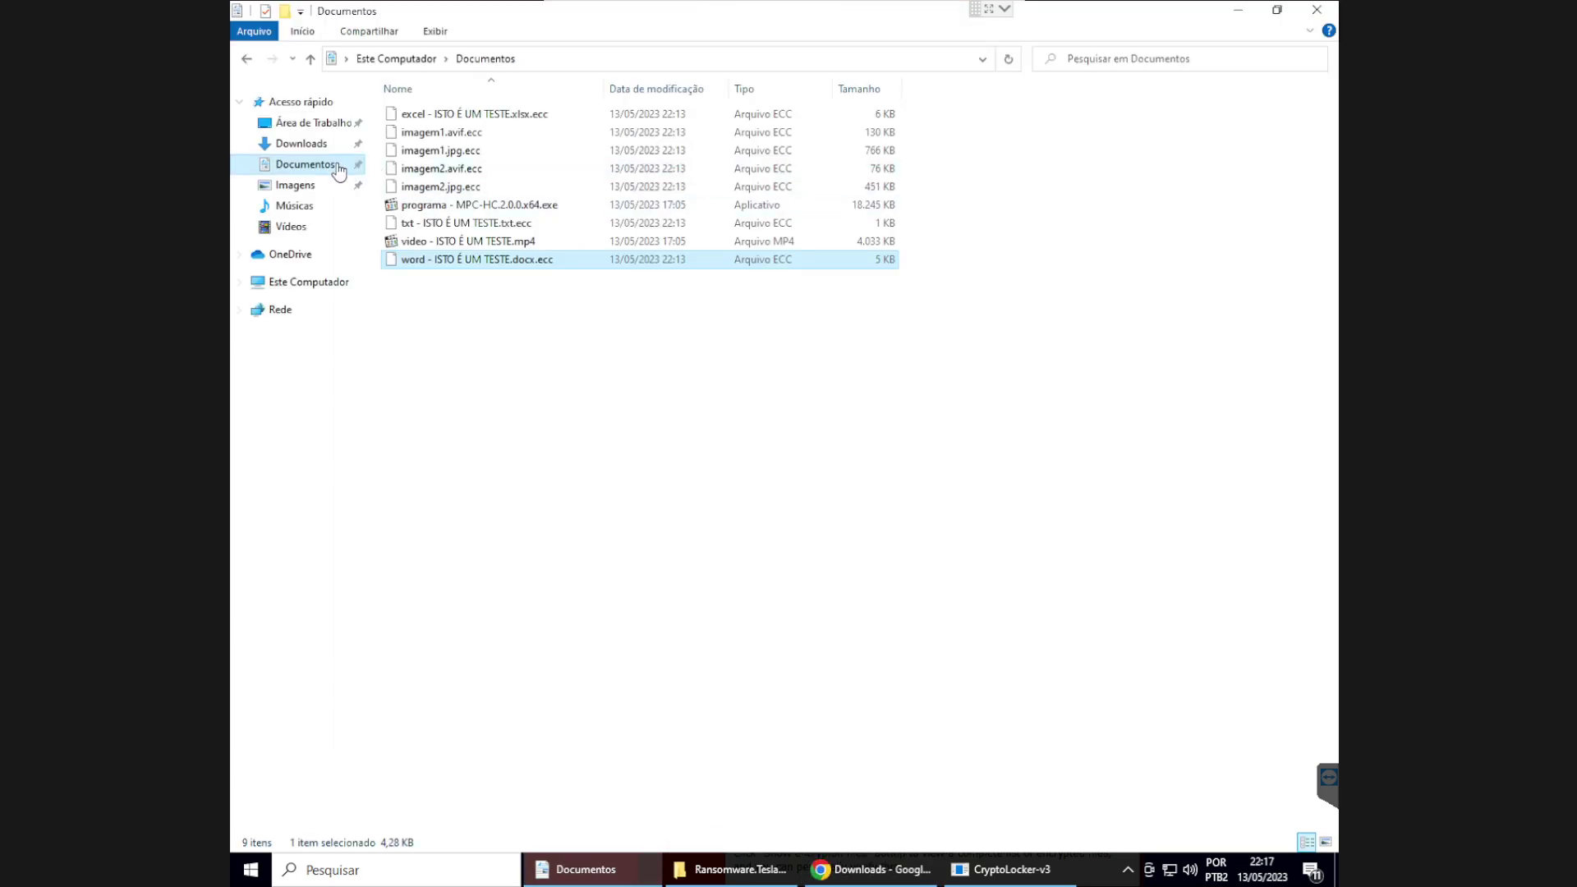
click(319, 149)
click(436, 145)
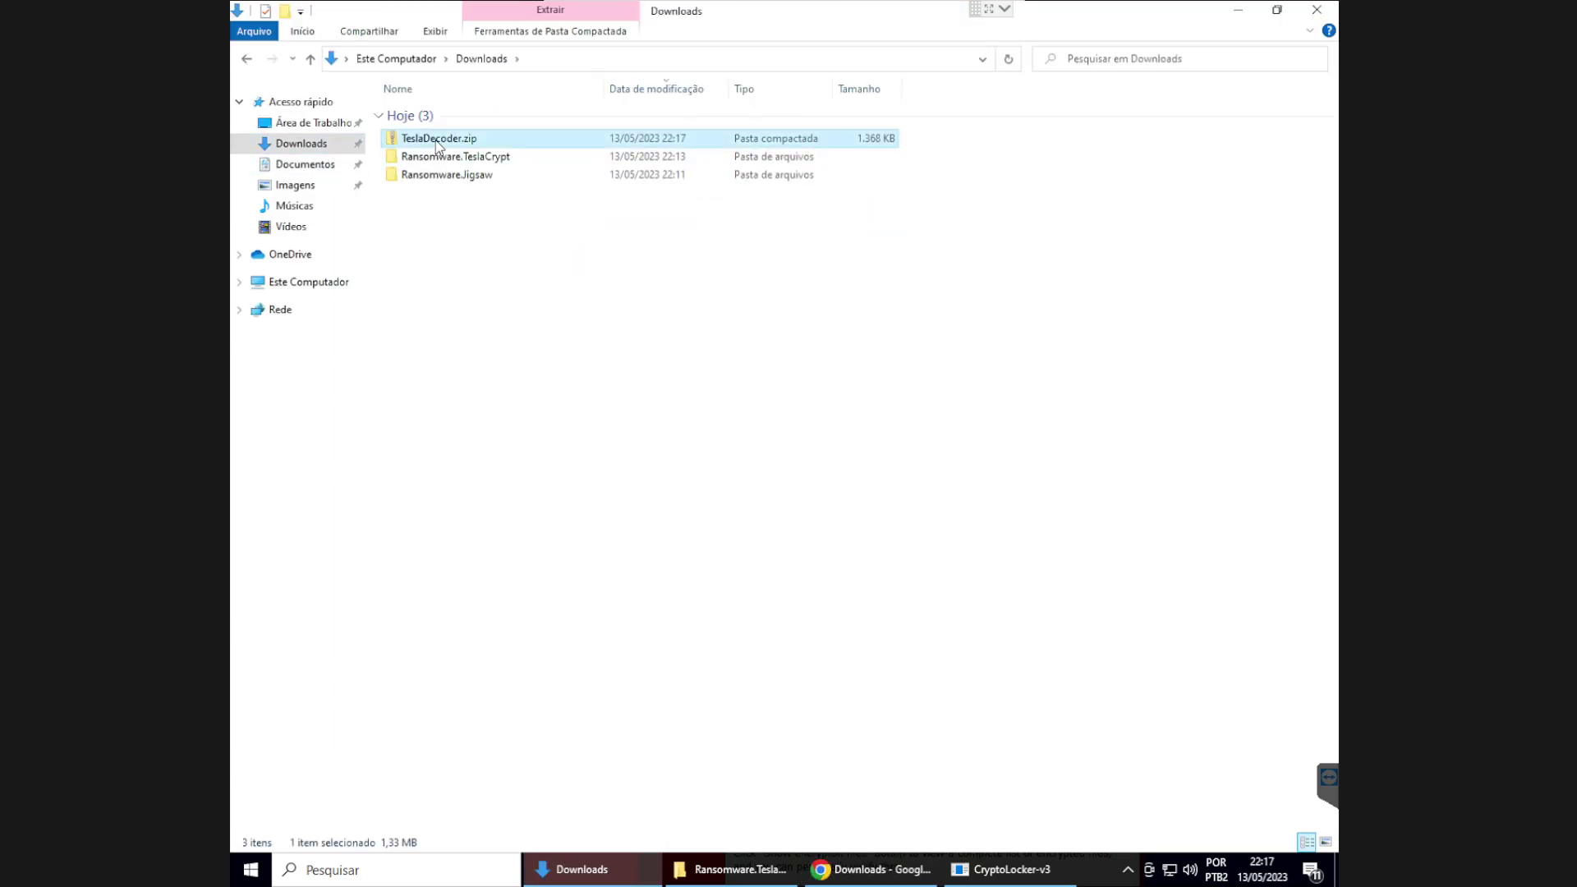
right_click(436, 143)
click(780, 304)
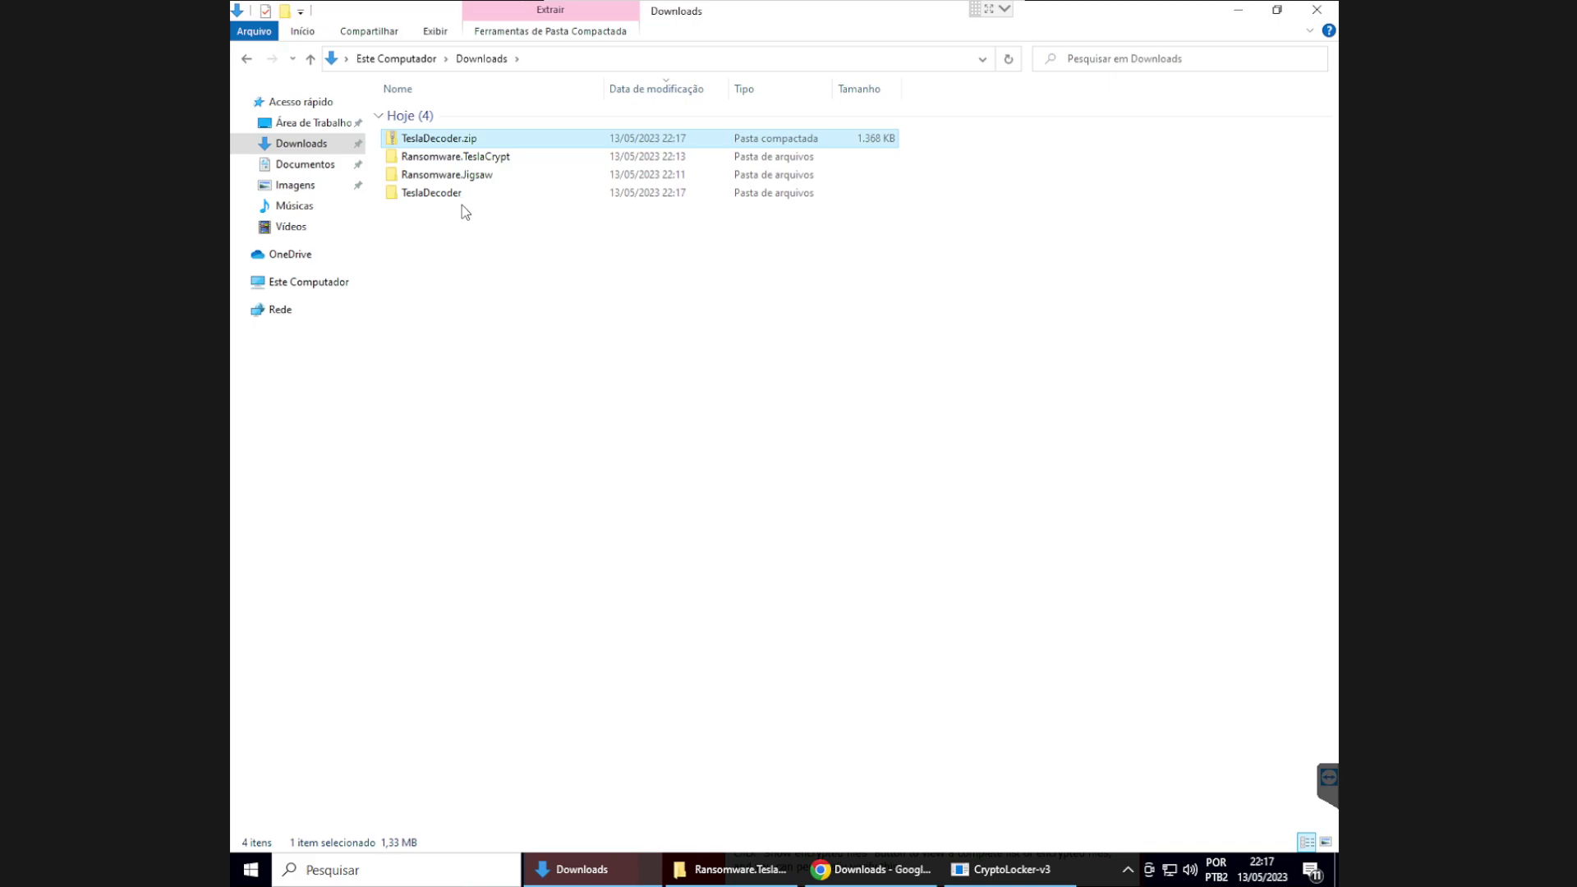
Open the extracted TeslaDecoder folder and read the beginning of README.txt
double_click(443, 194)
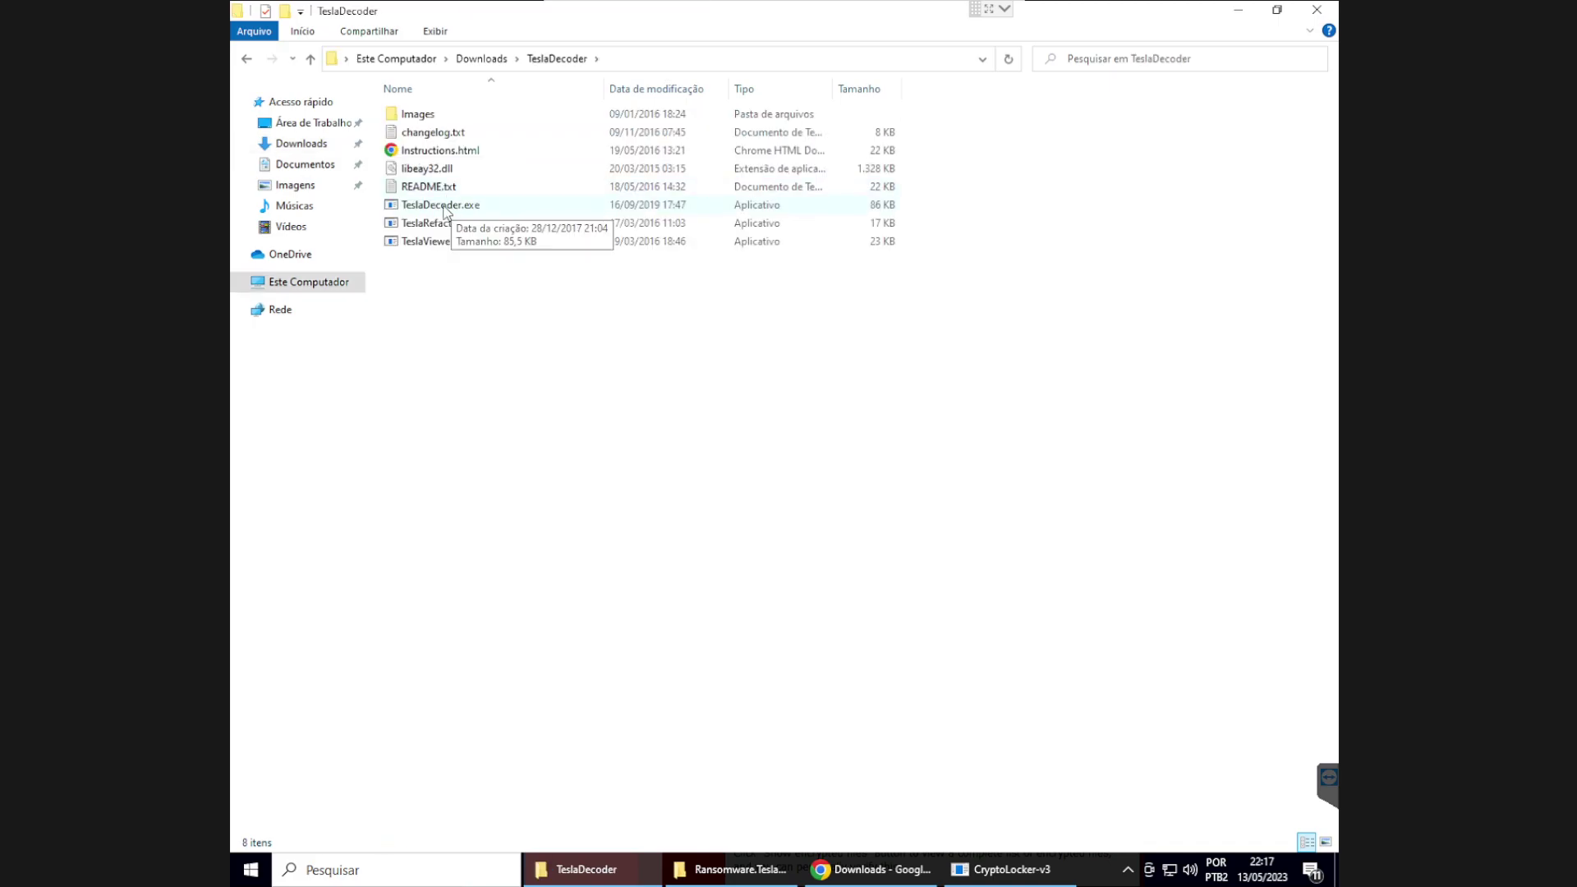
click(436, 207)
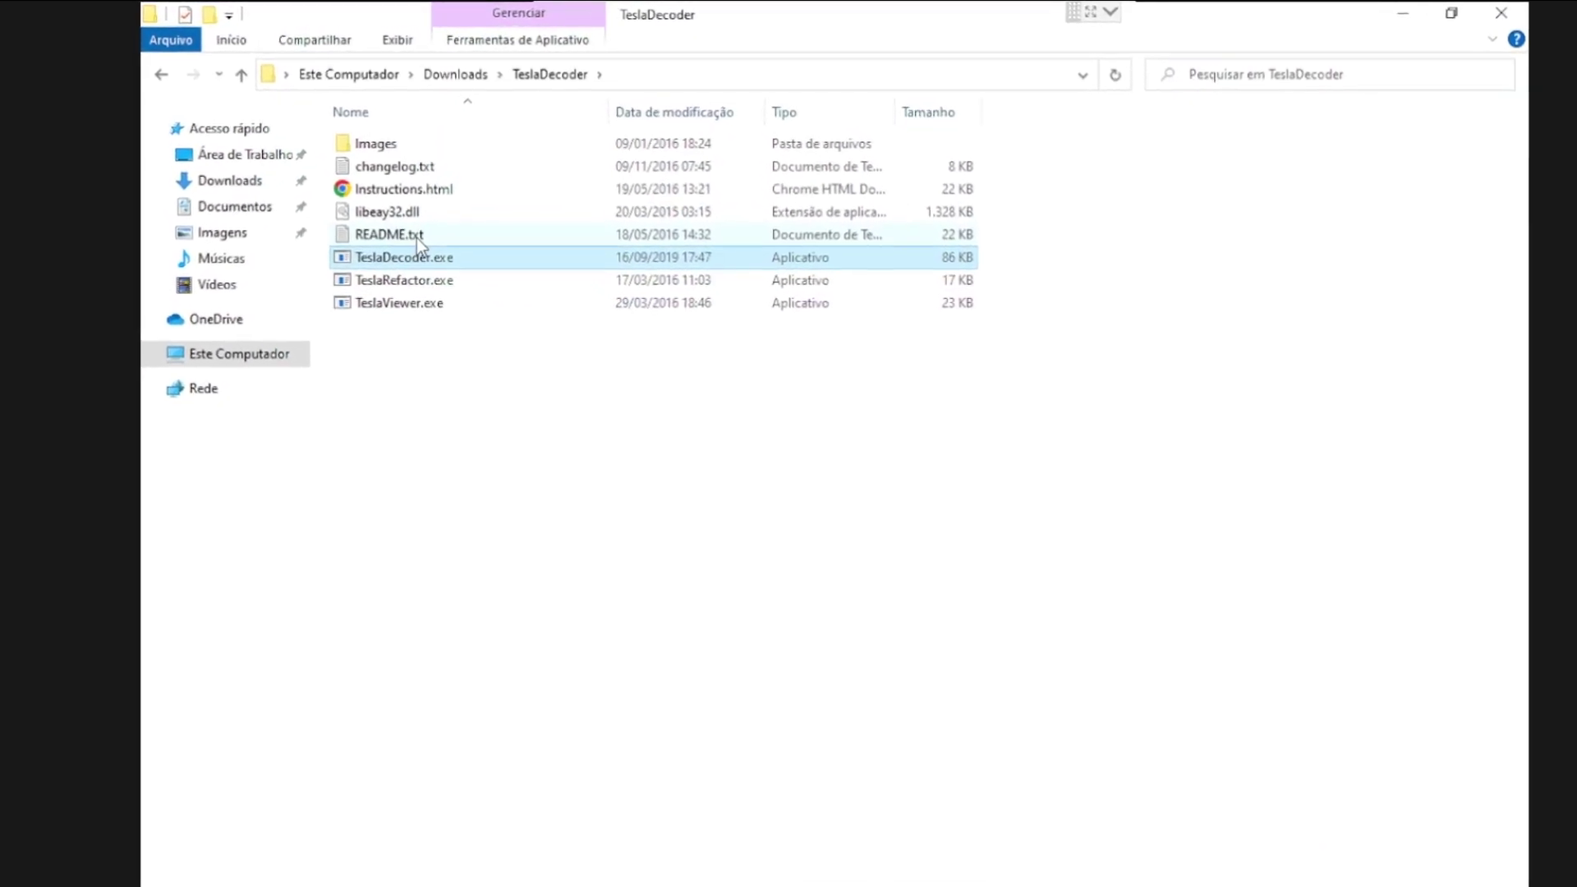
click(448, 194)
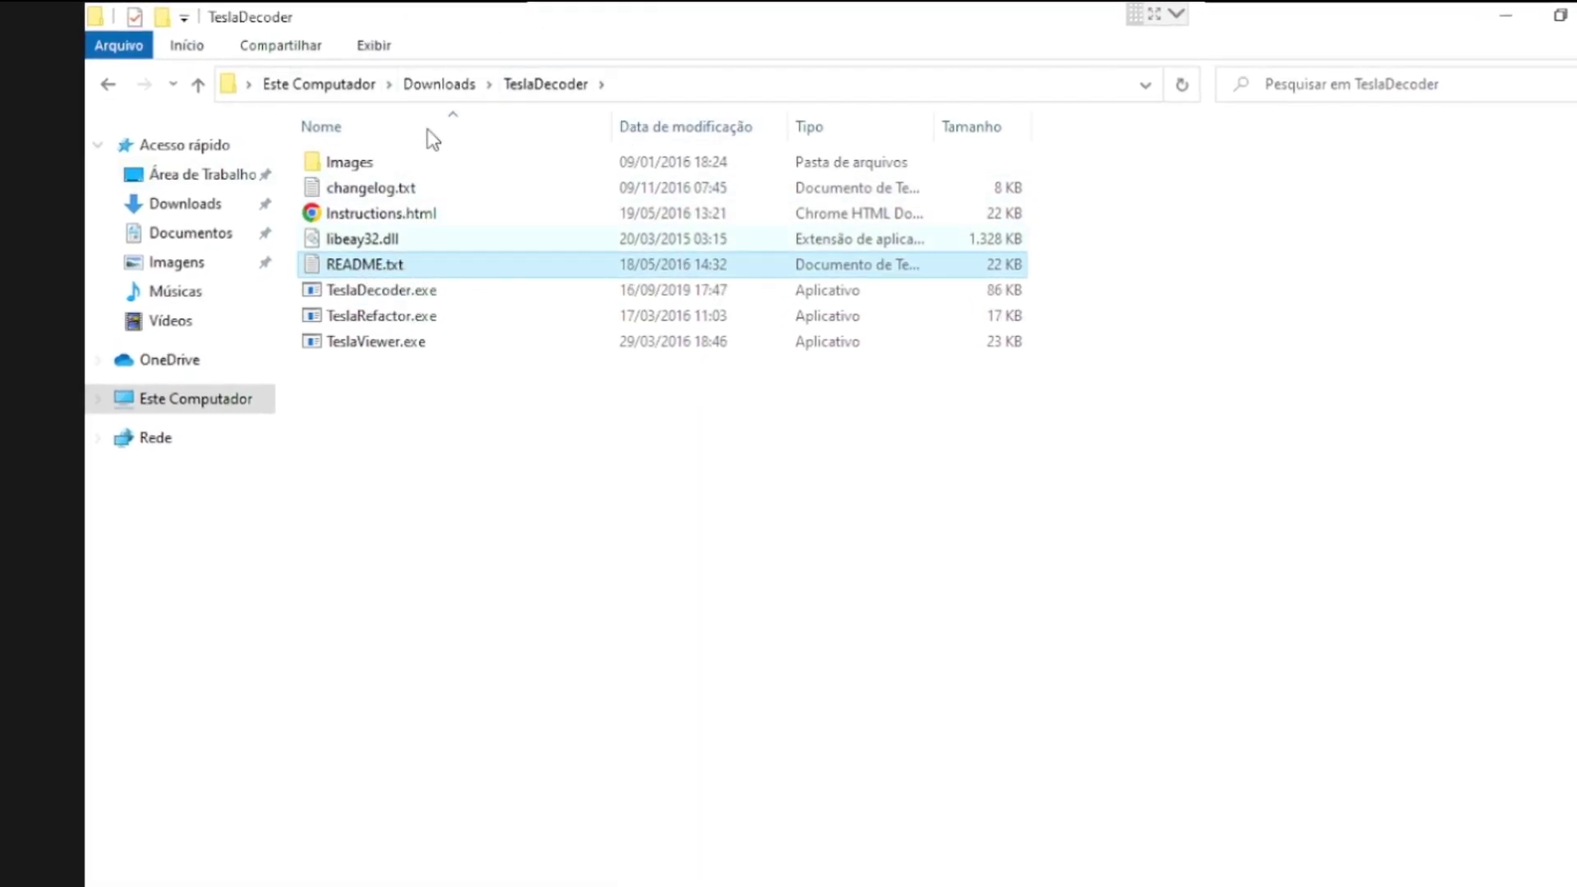
mouse_move(381, 262)
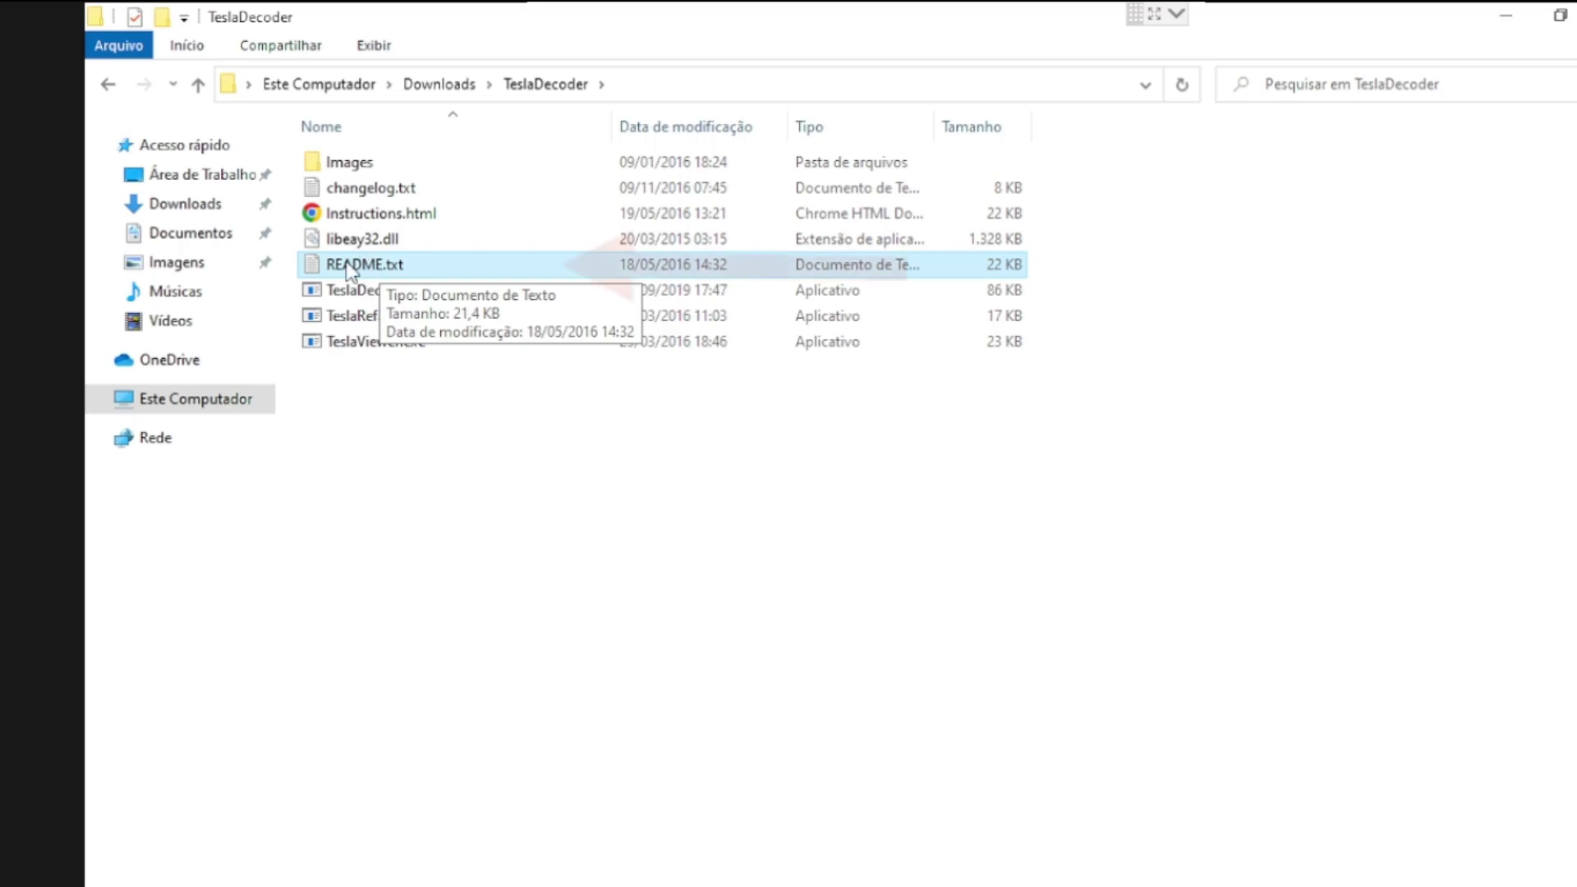
double_click(387, 264)
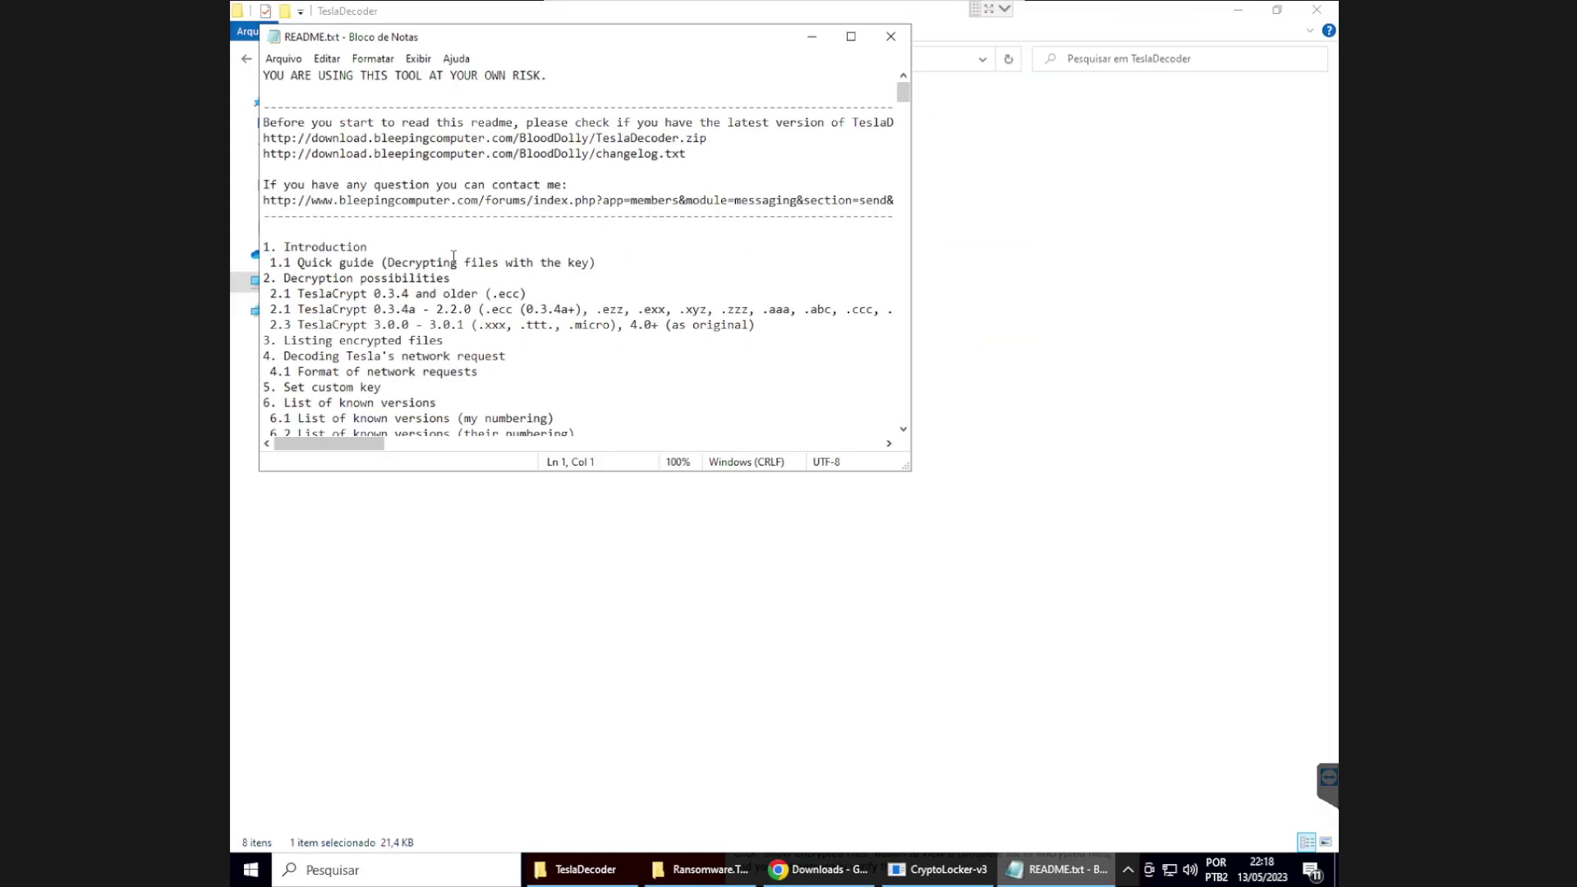
scroll(453, 257, down, 1)
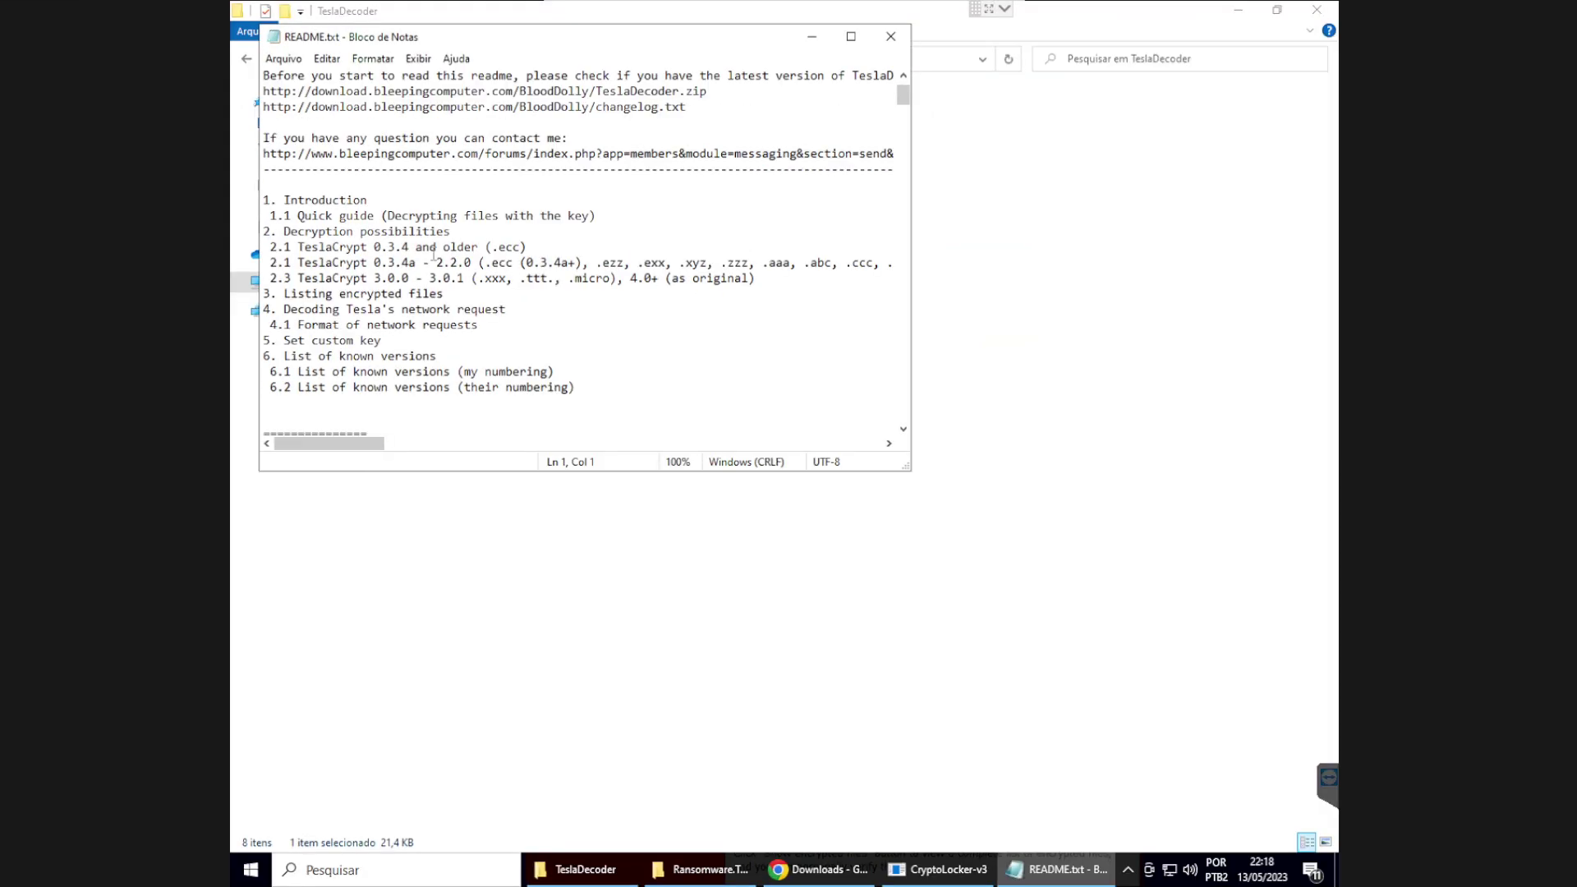
Read the README's quick guide on decrypting files with the key, highlighting the instruction to run TeslaDecoder.exe as administrator
scroll(442, 308, down, 8)
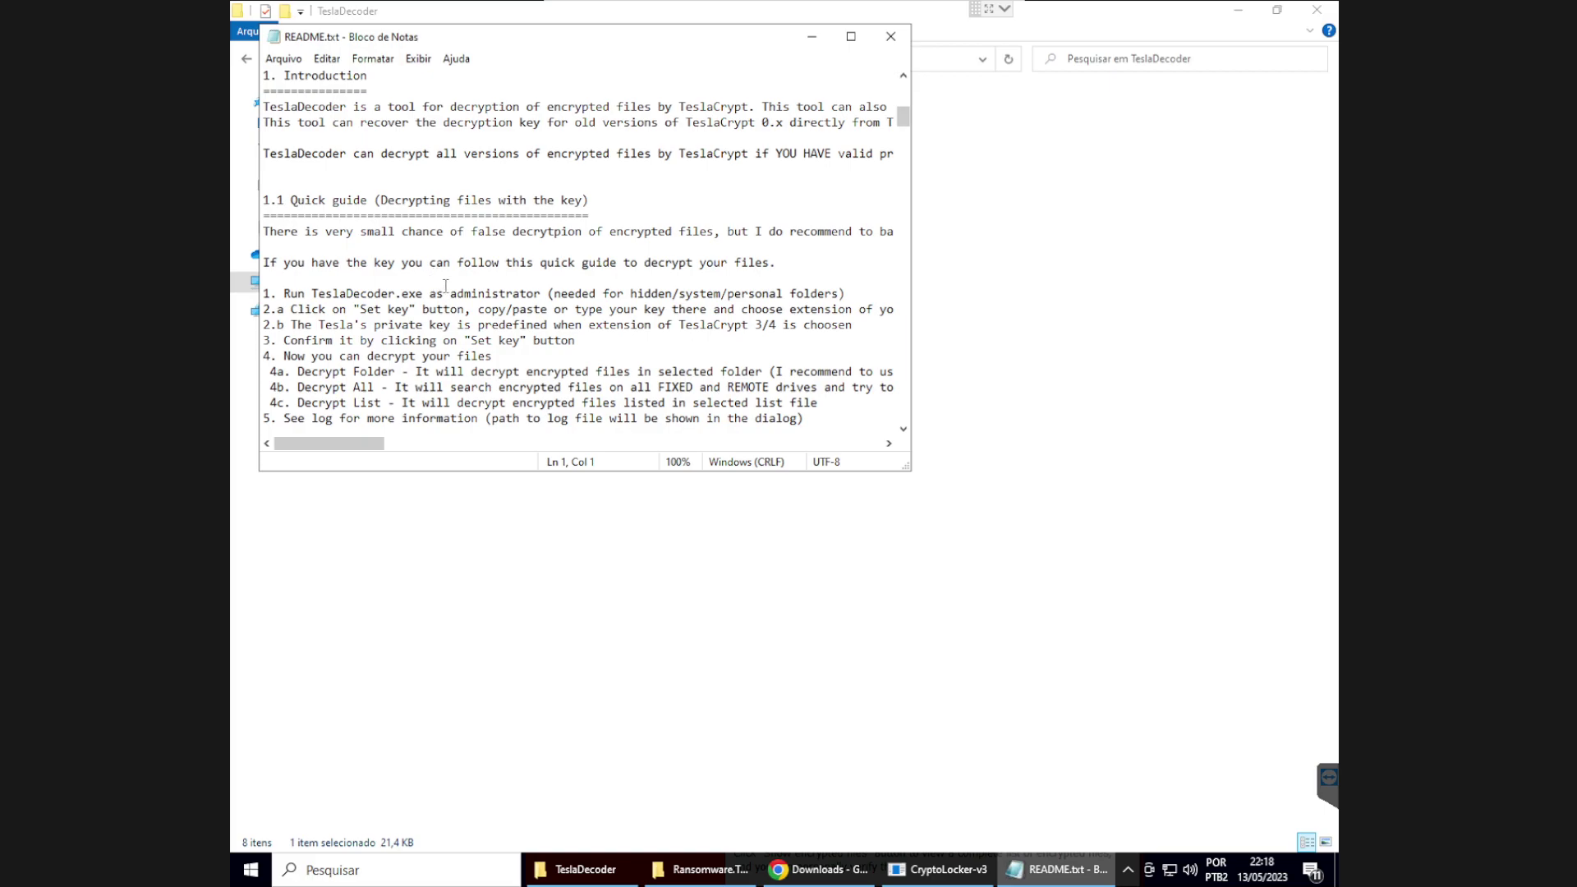
drag(312, 293, 422, 293)
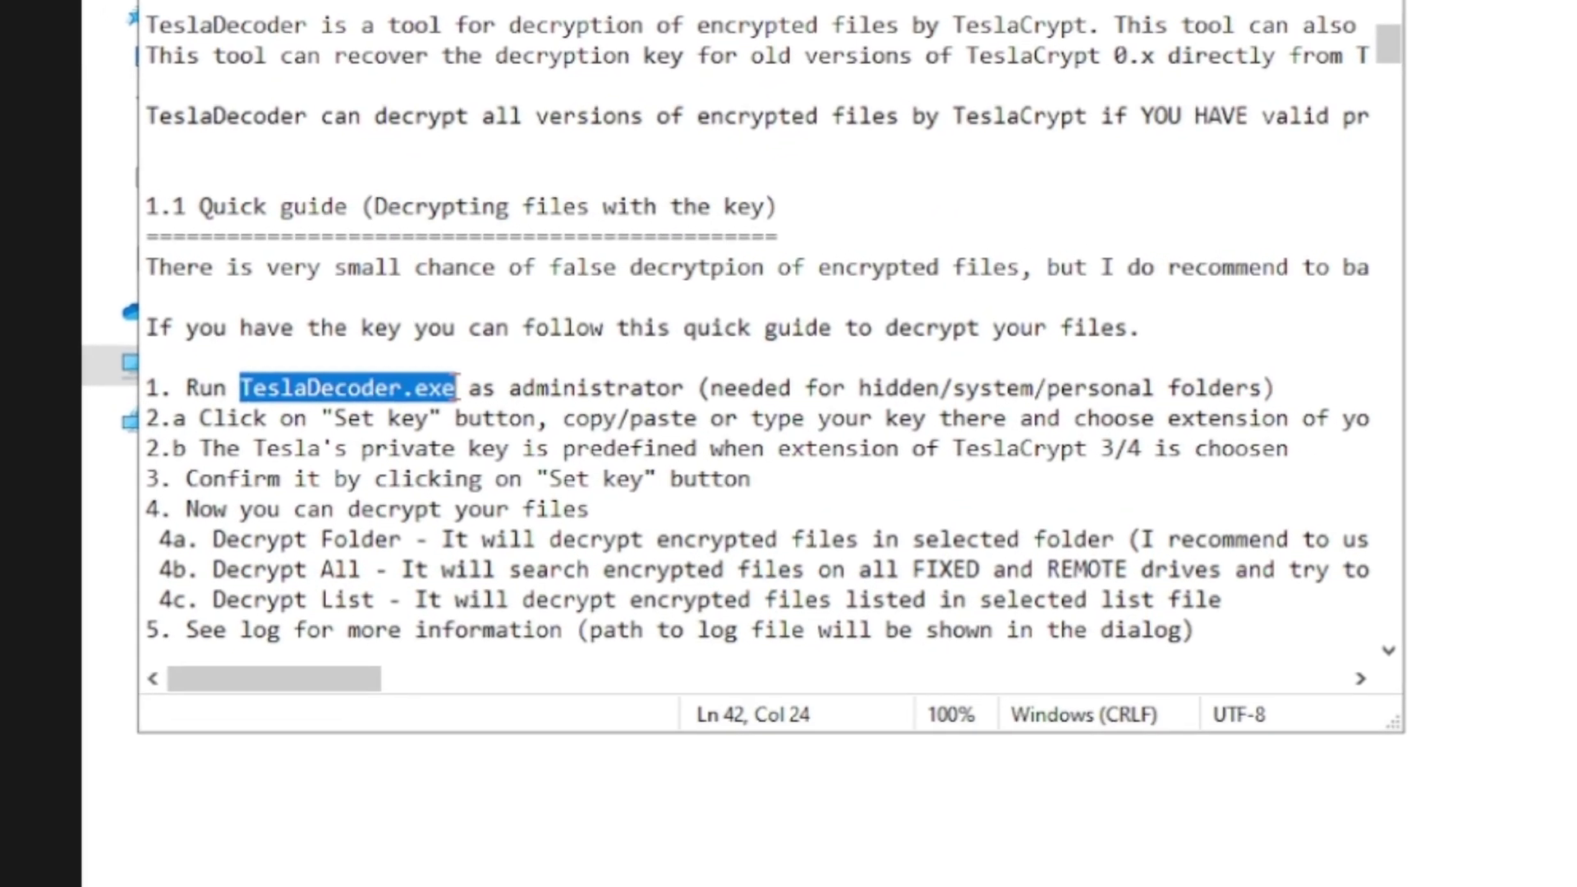
drag(509, 388, 673, 389)
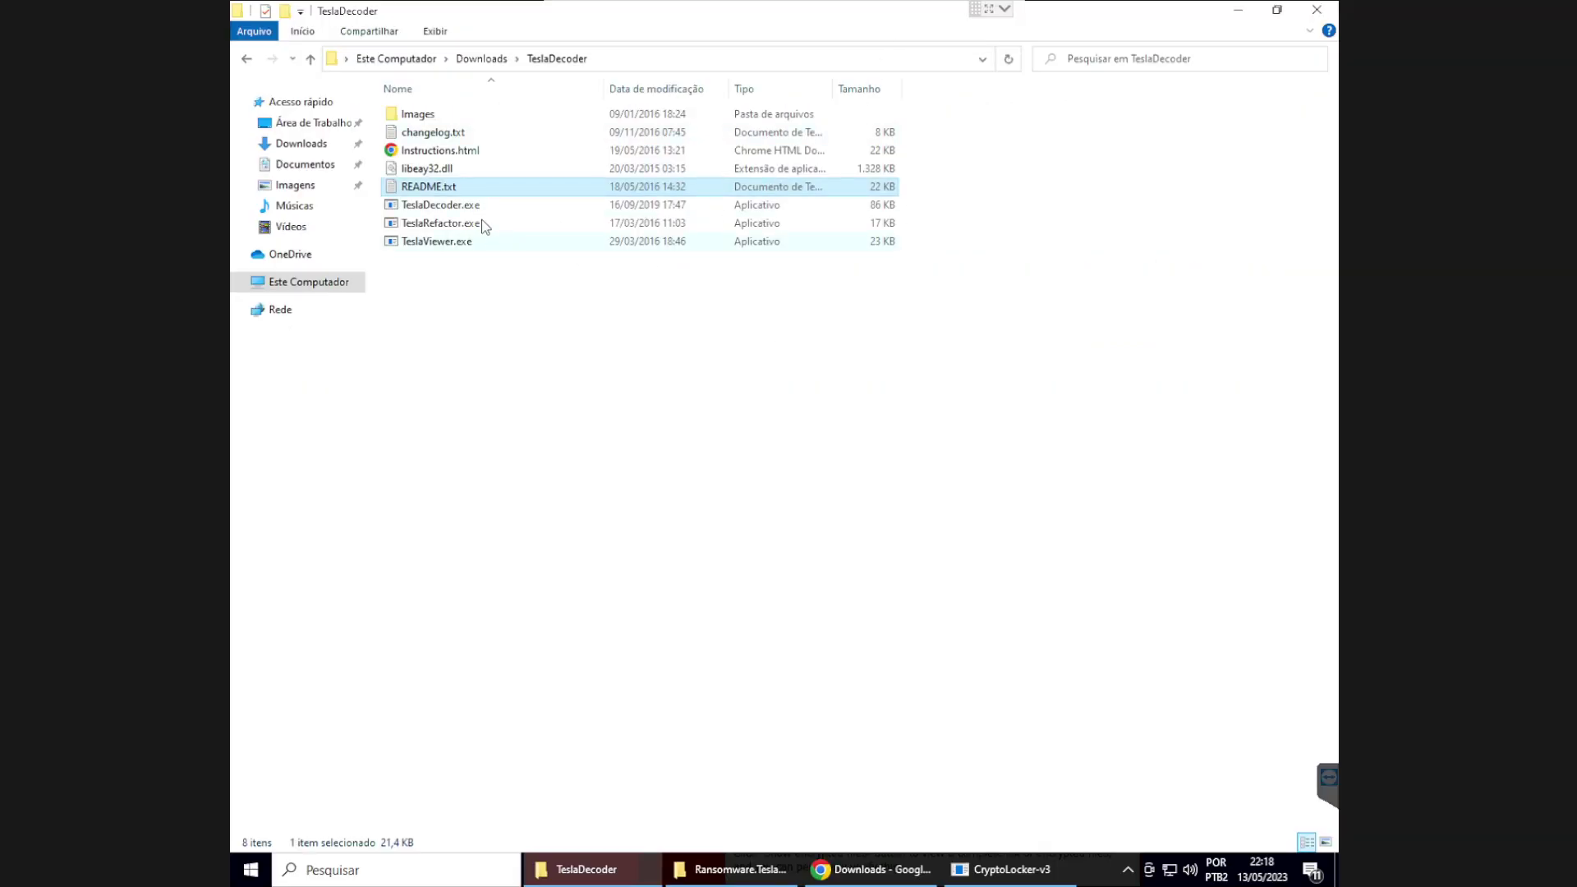
Run TeslaDecoder.exe from the TeslaDecoder folder as administrator and allow it to make changes to the device
click(466, 211)
right_click(464, 207)
click(534, 238)
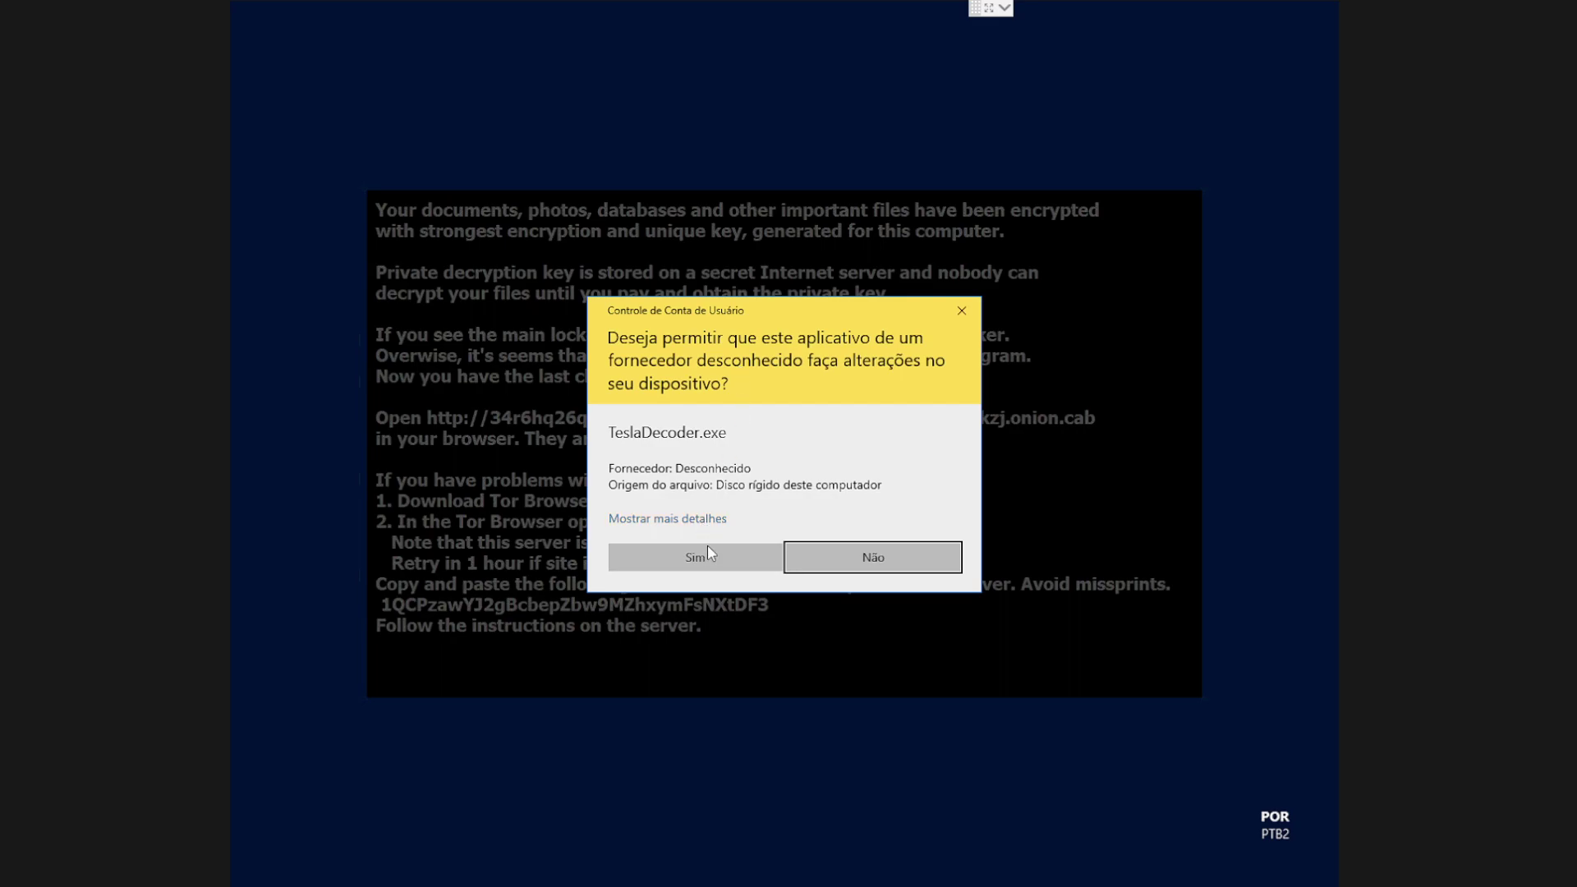
click(722, 560)
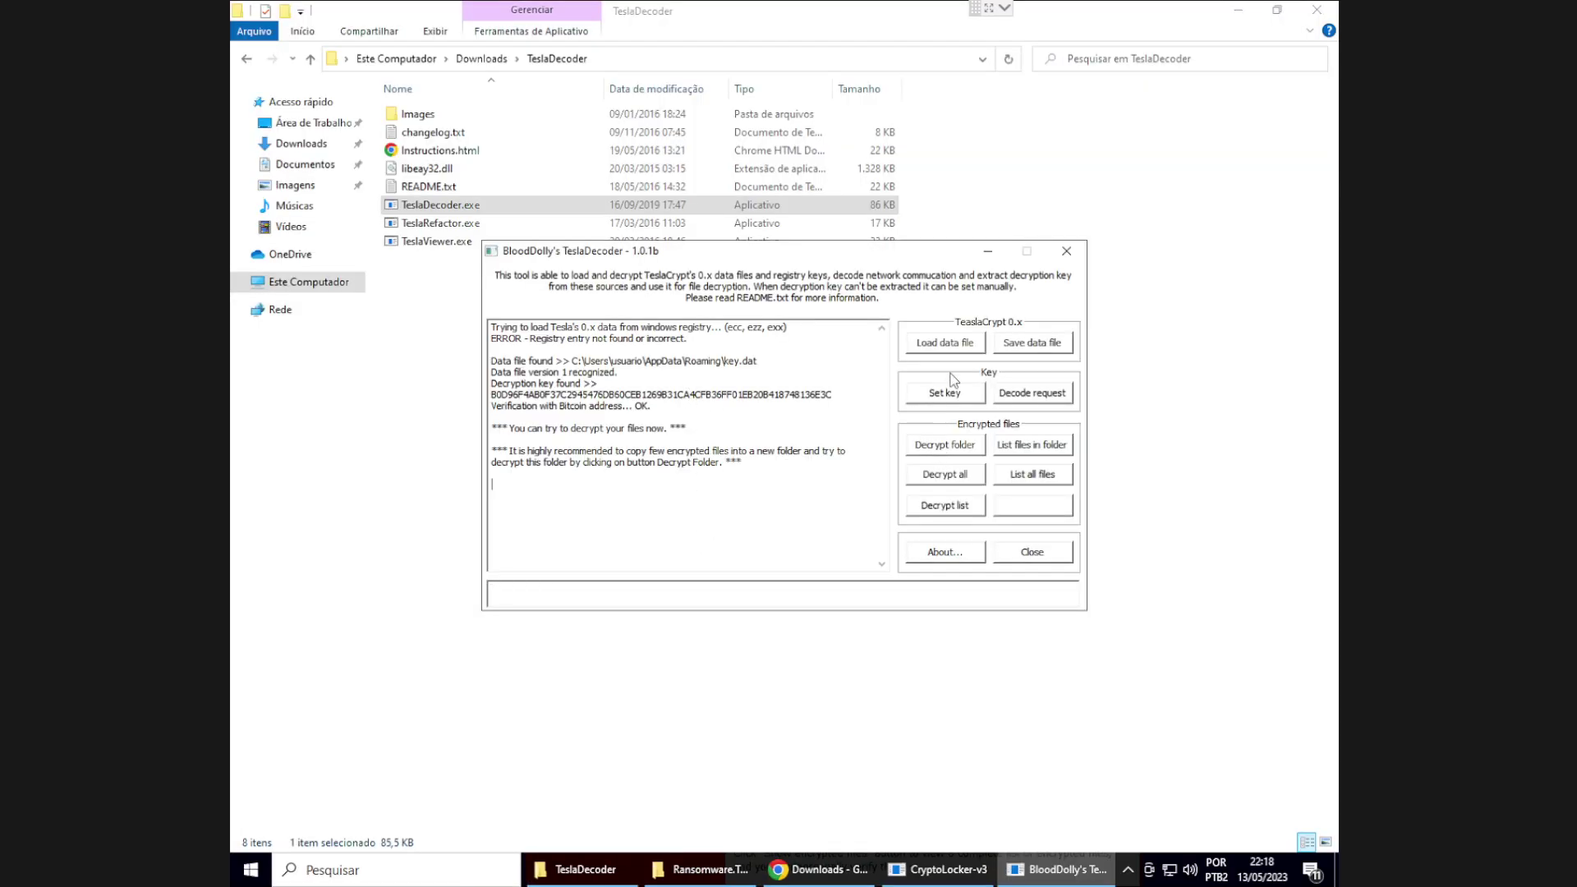
Decrypt the user's Documentos folder with TeslaDecoder, keeping the original encrypted files
click(945, 448)
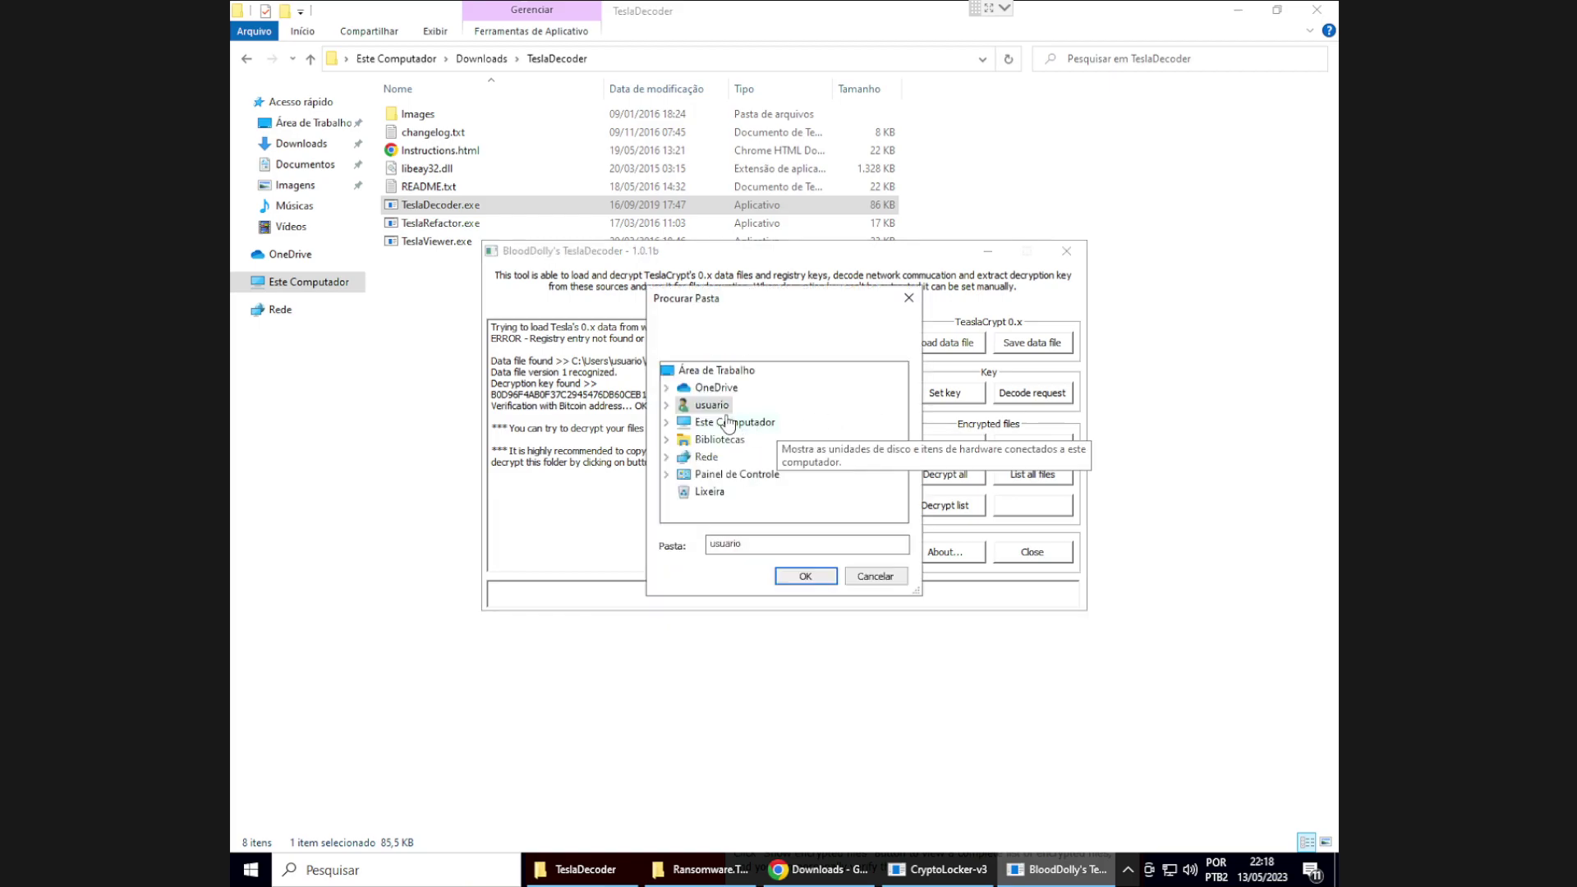
click(666, 407)
click(740, 422)
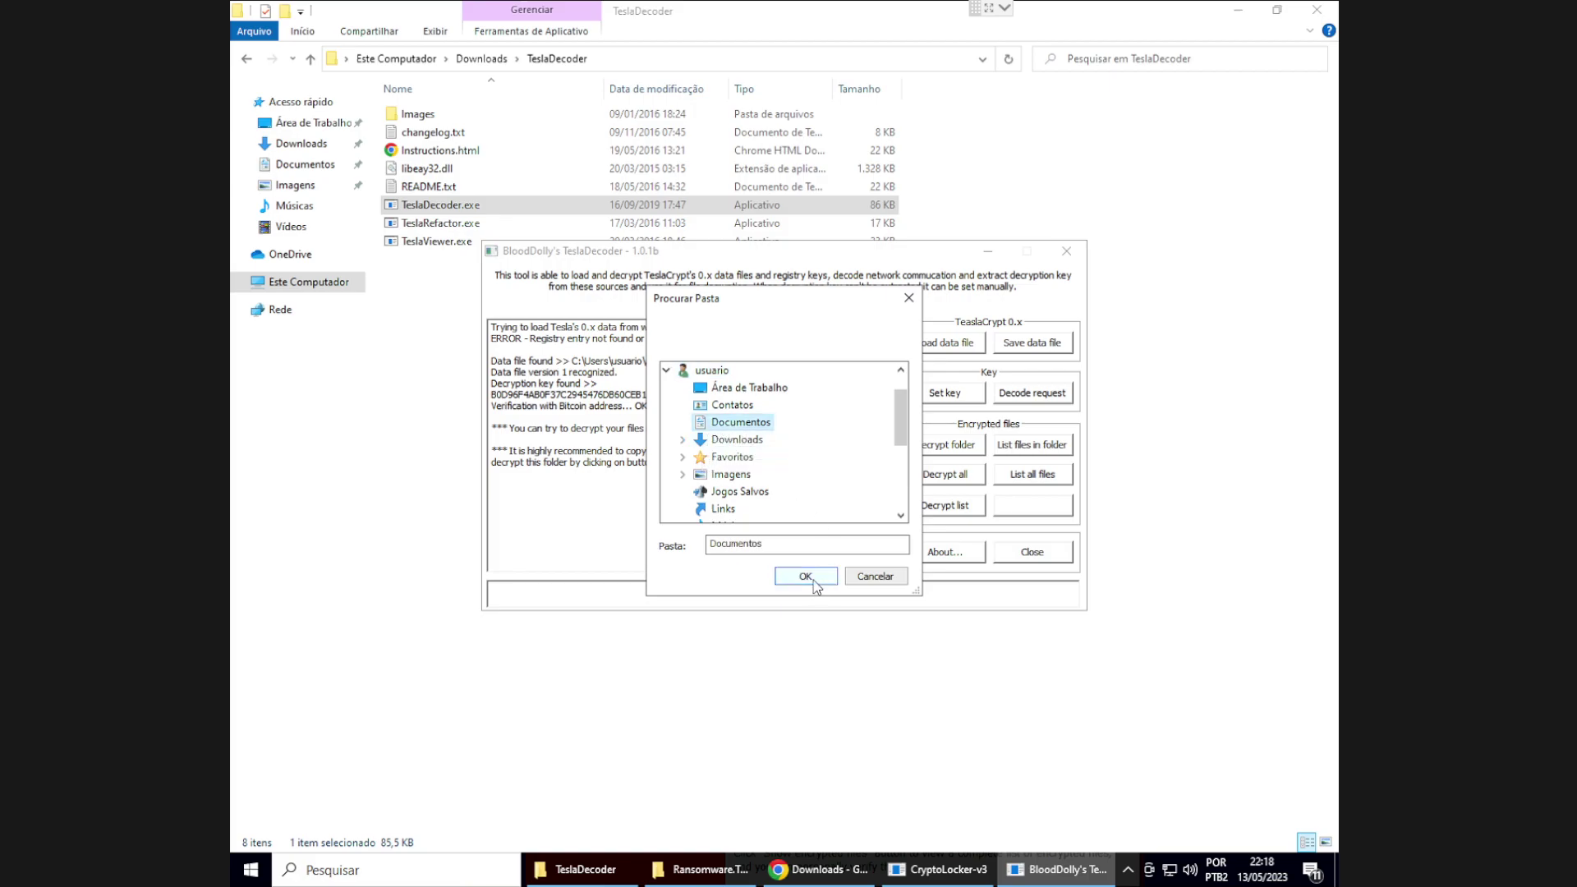
click(813, 579)
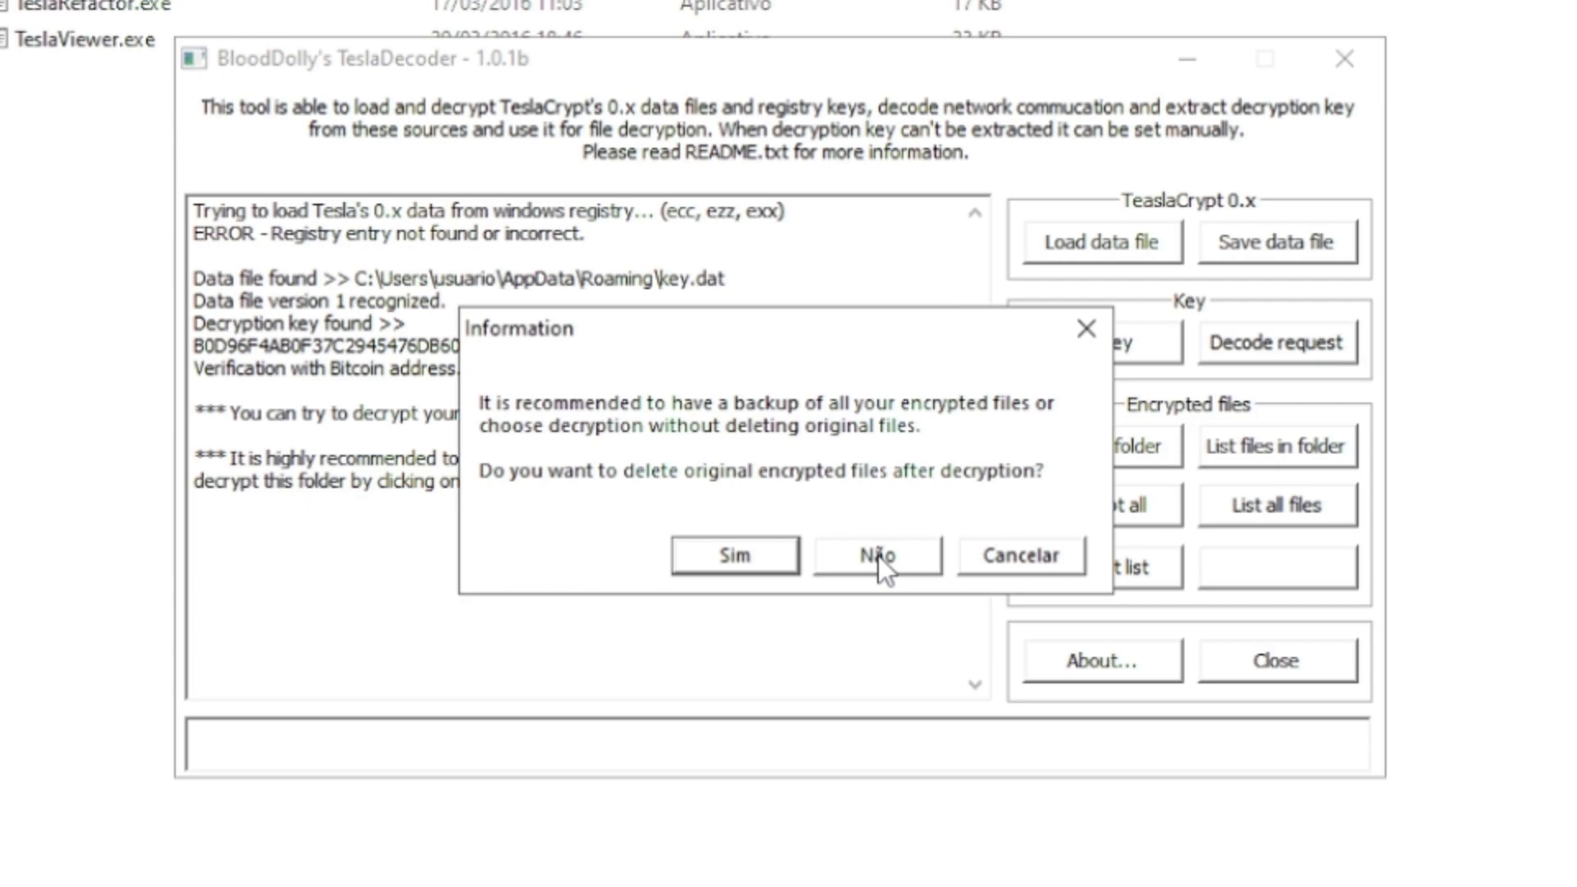
click(879, 555)
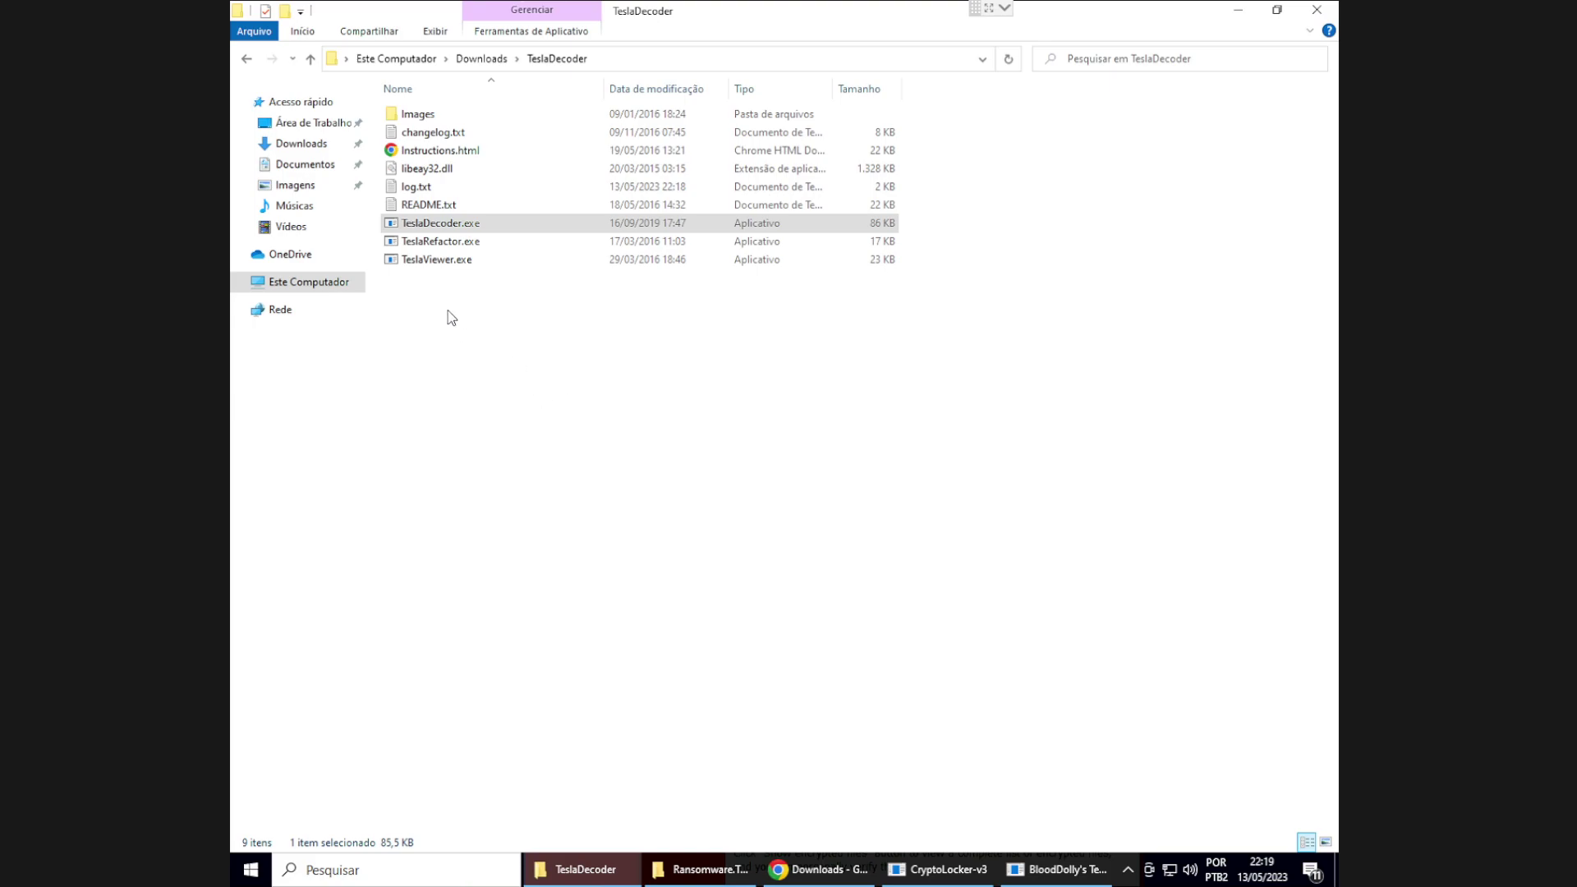
Go to the Documentos folder, open excel - ISTO É UM TESTE.xlsx to check its contents, and close it
click(300, 148)
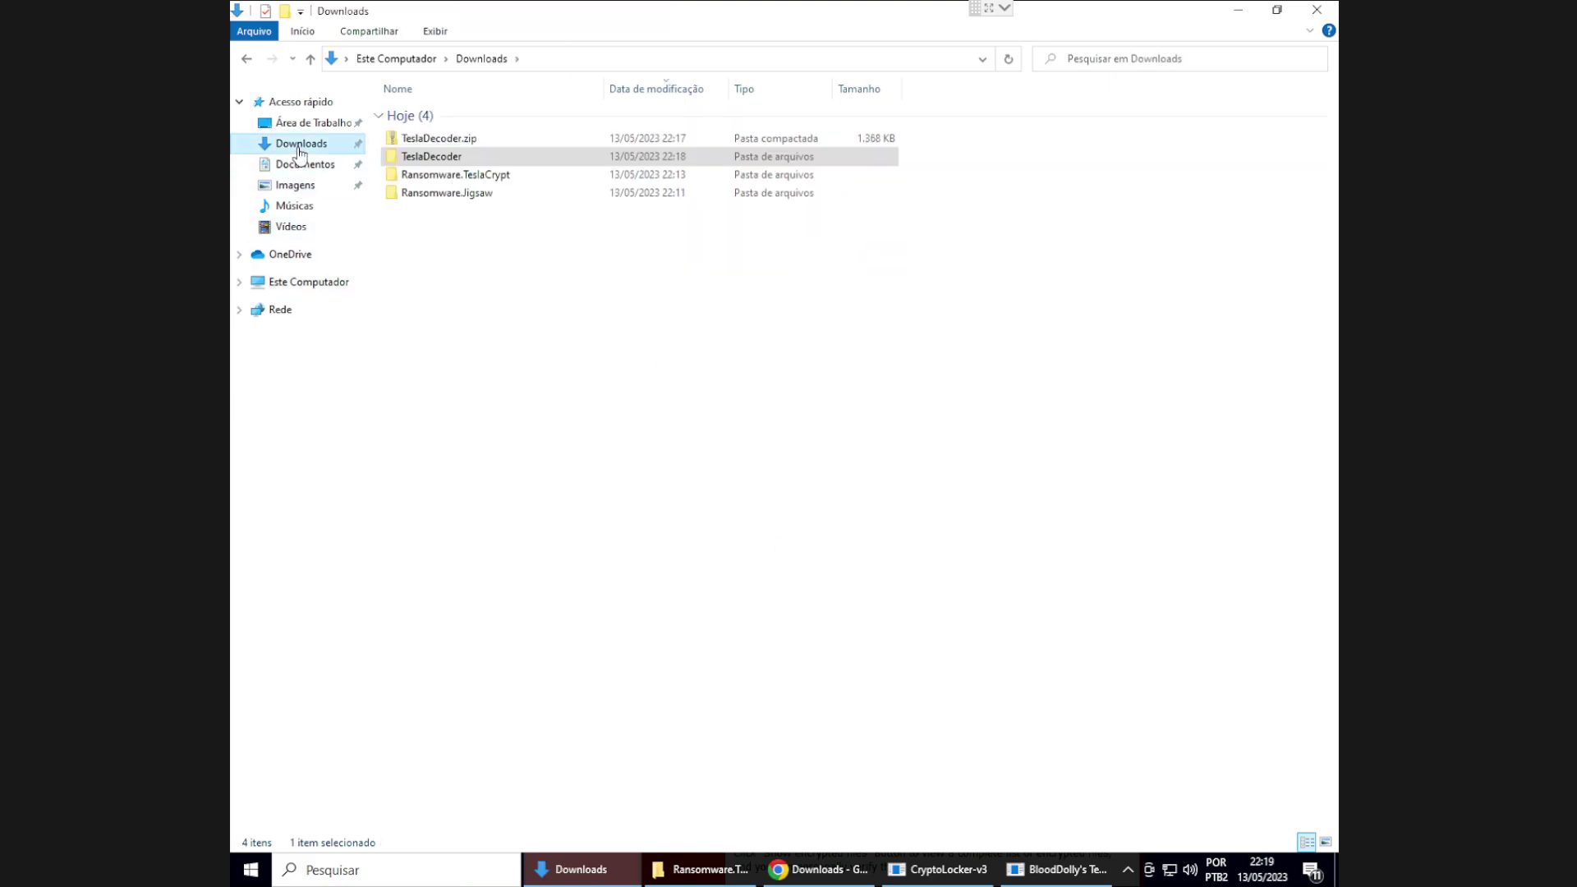
click(311, 167)
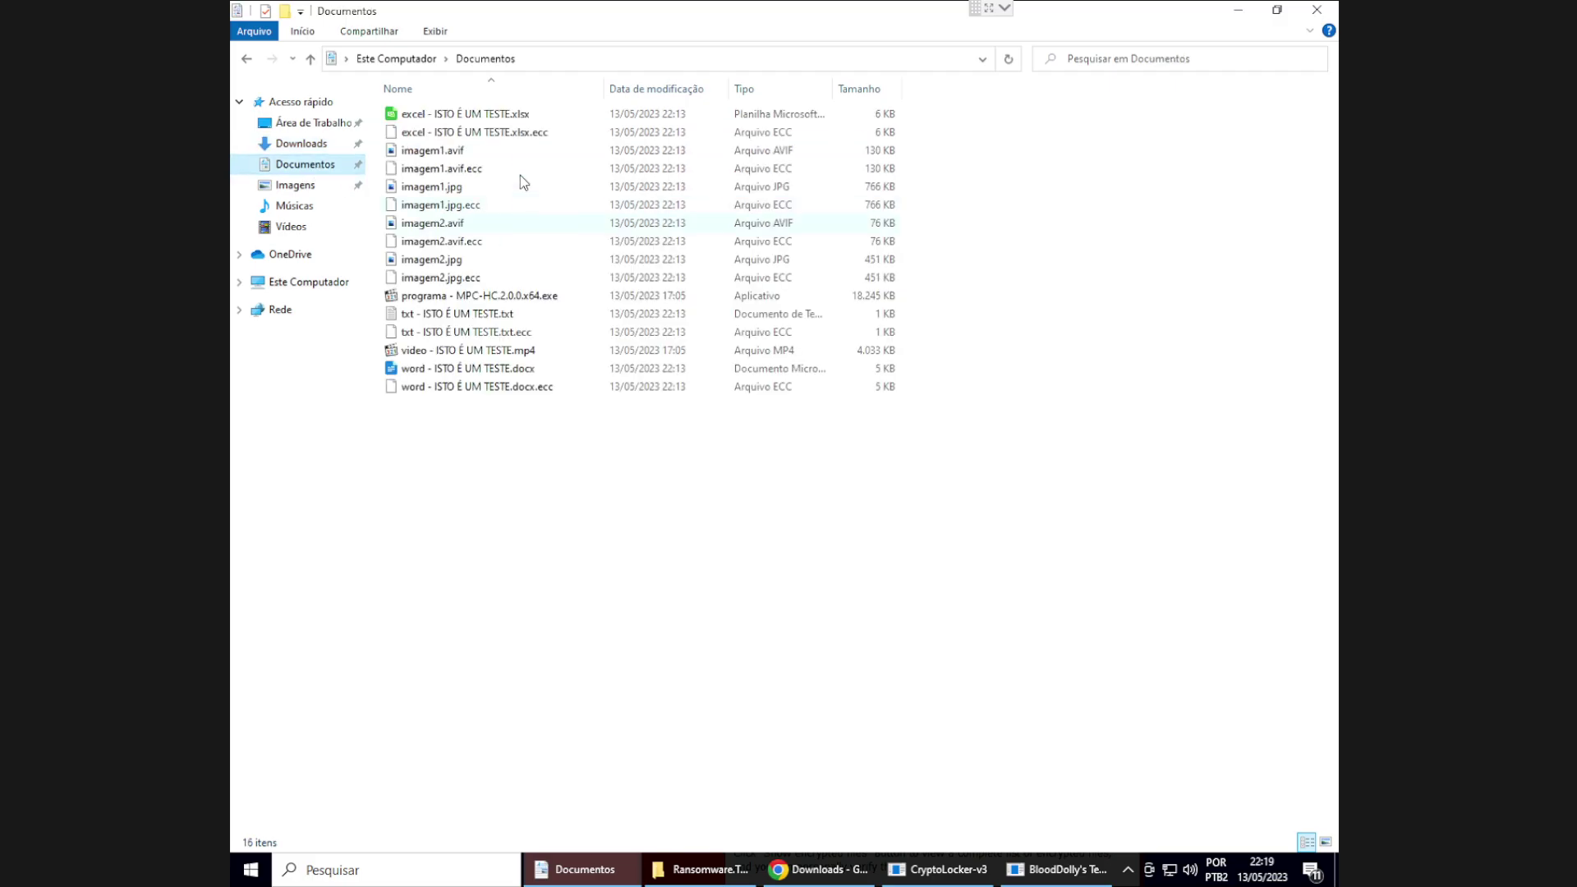
click(523, 134)
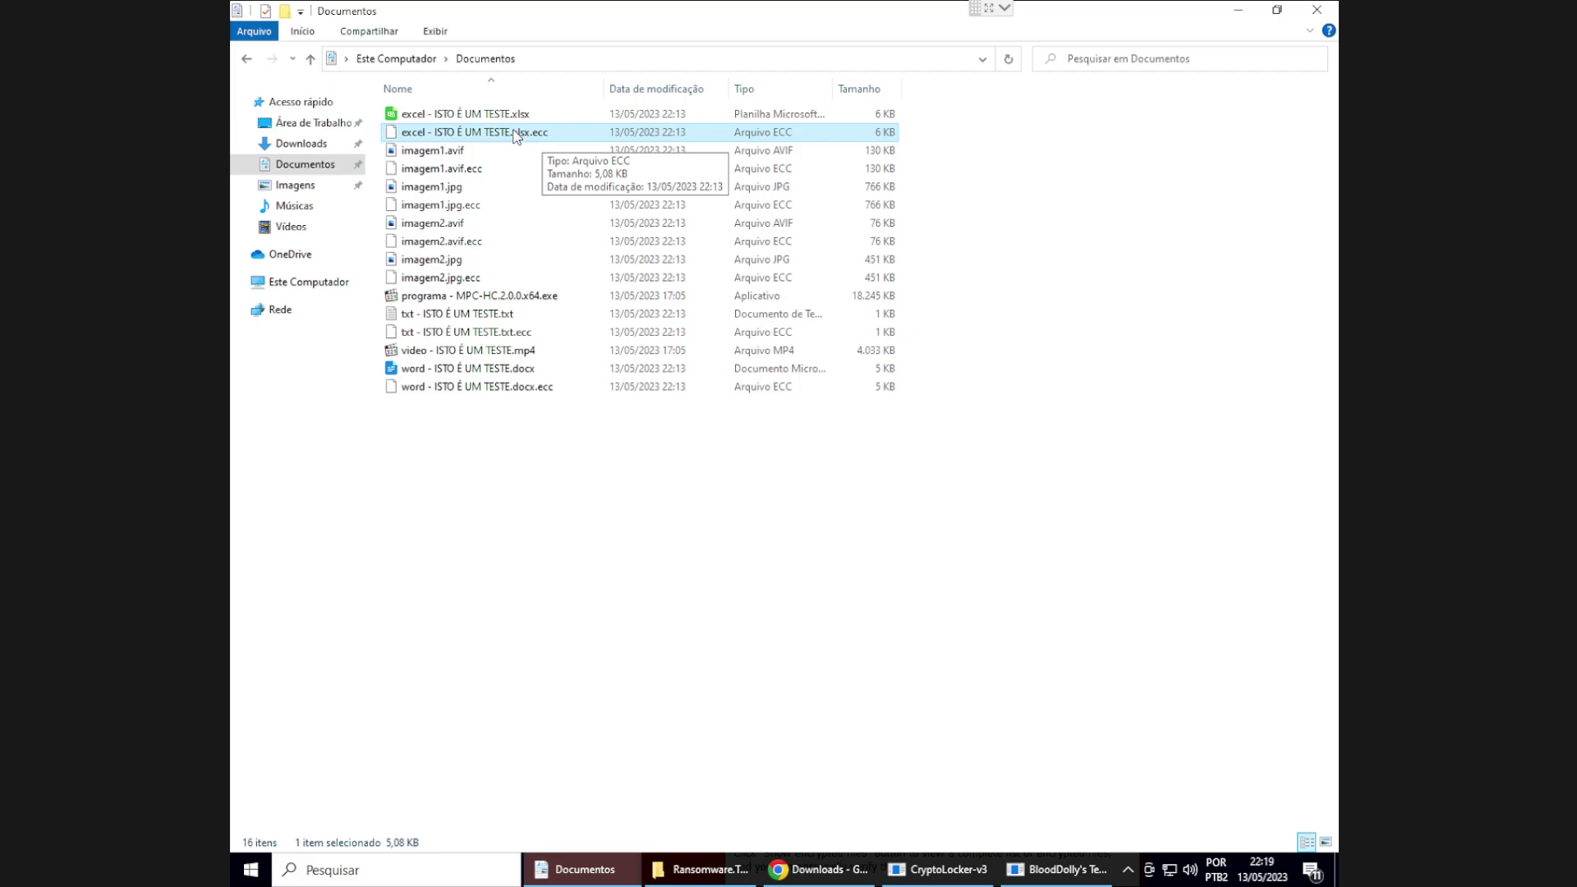
click(510, 116)
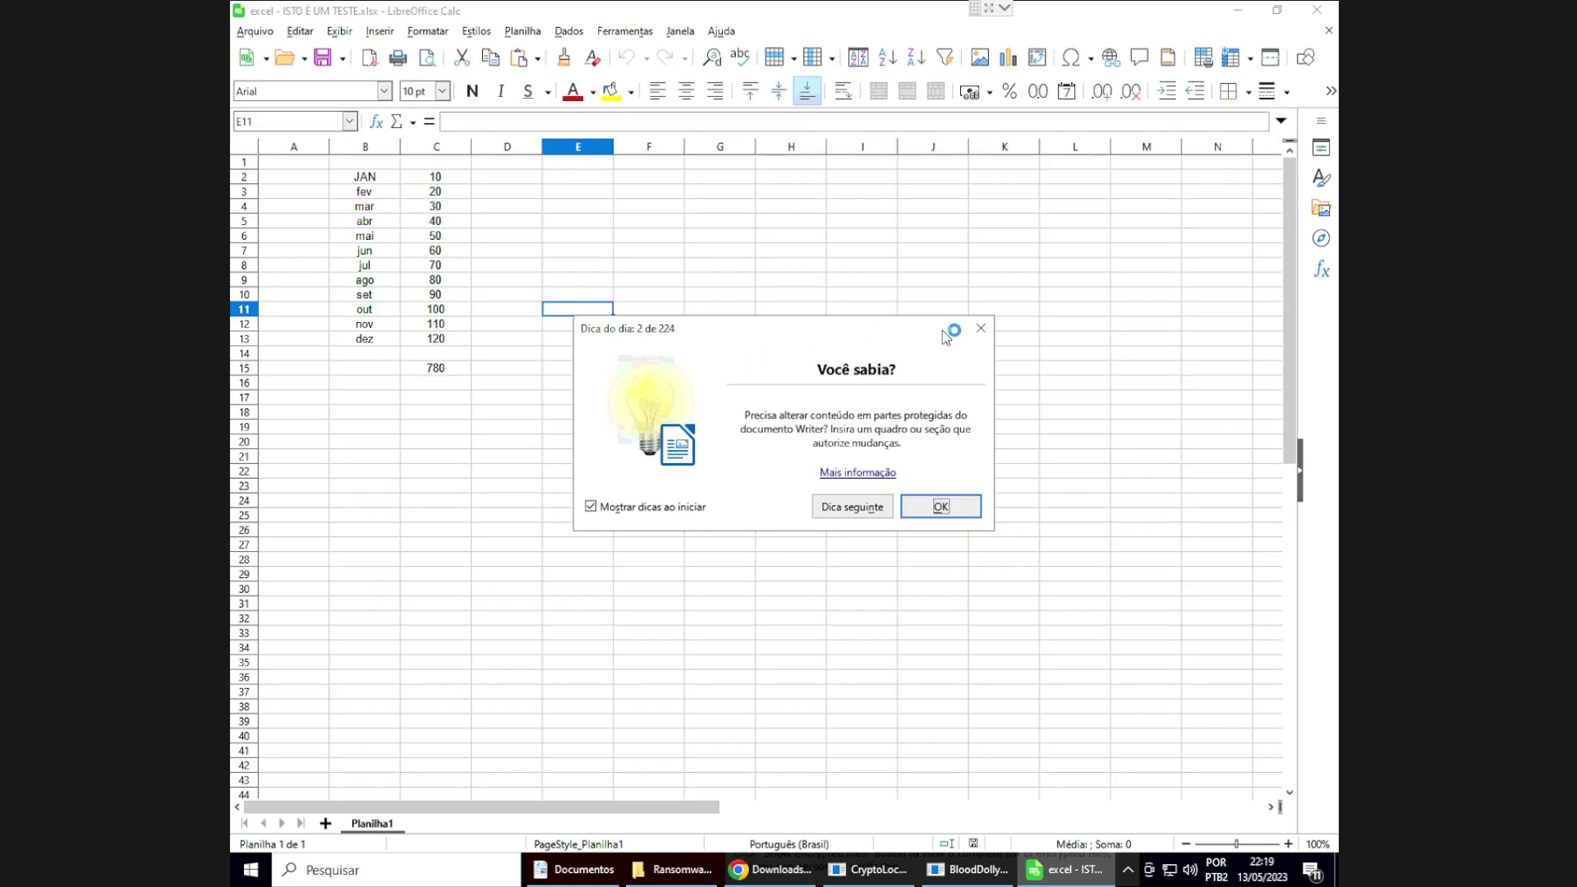
click(981, 328)
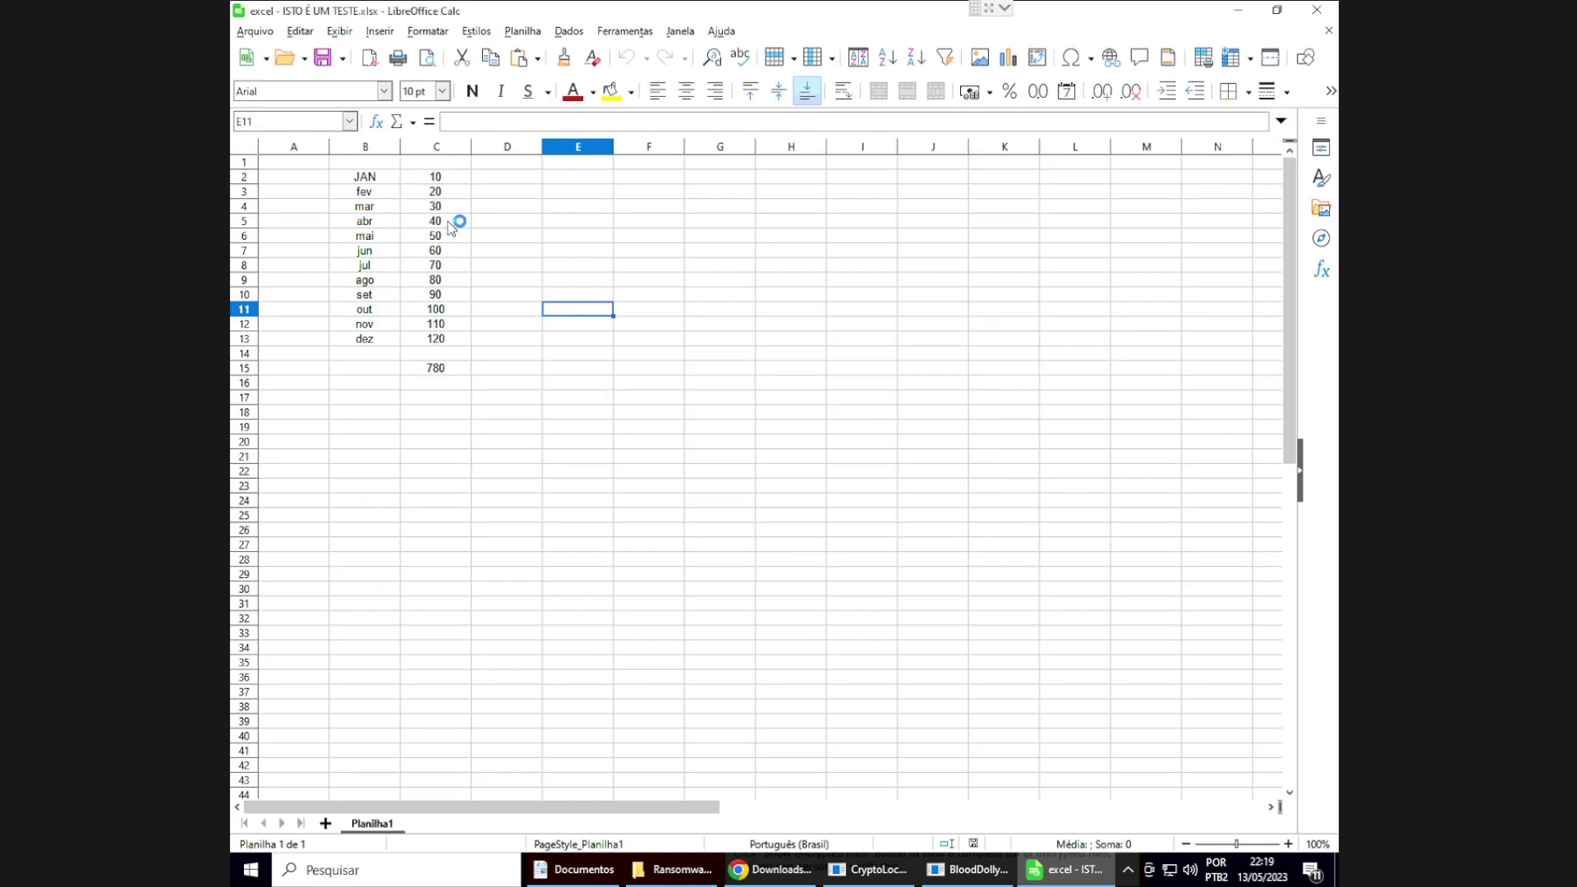
click(1316, 10)
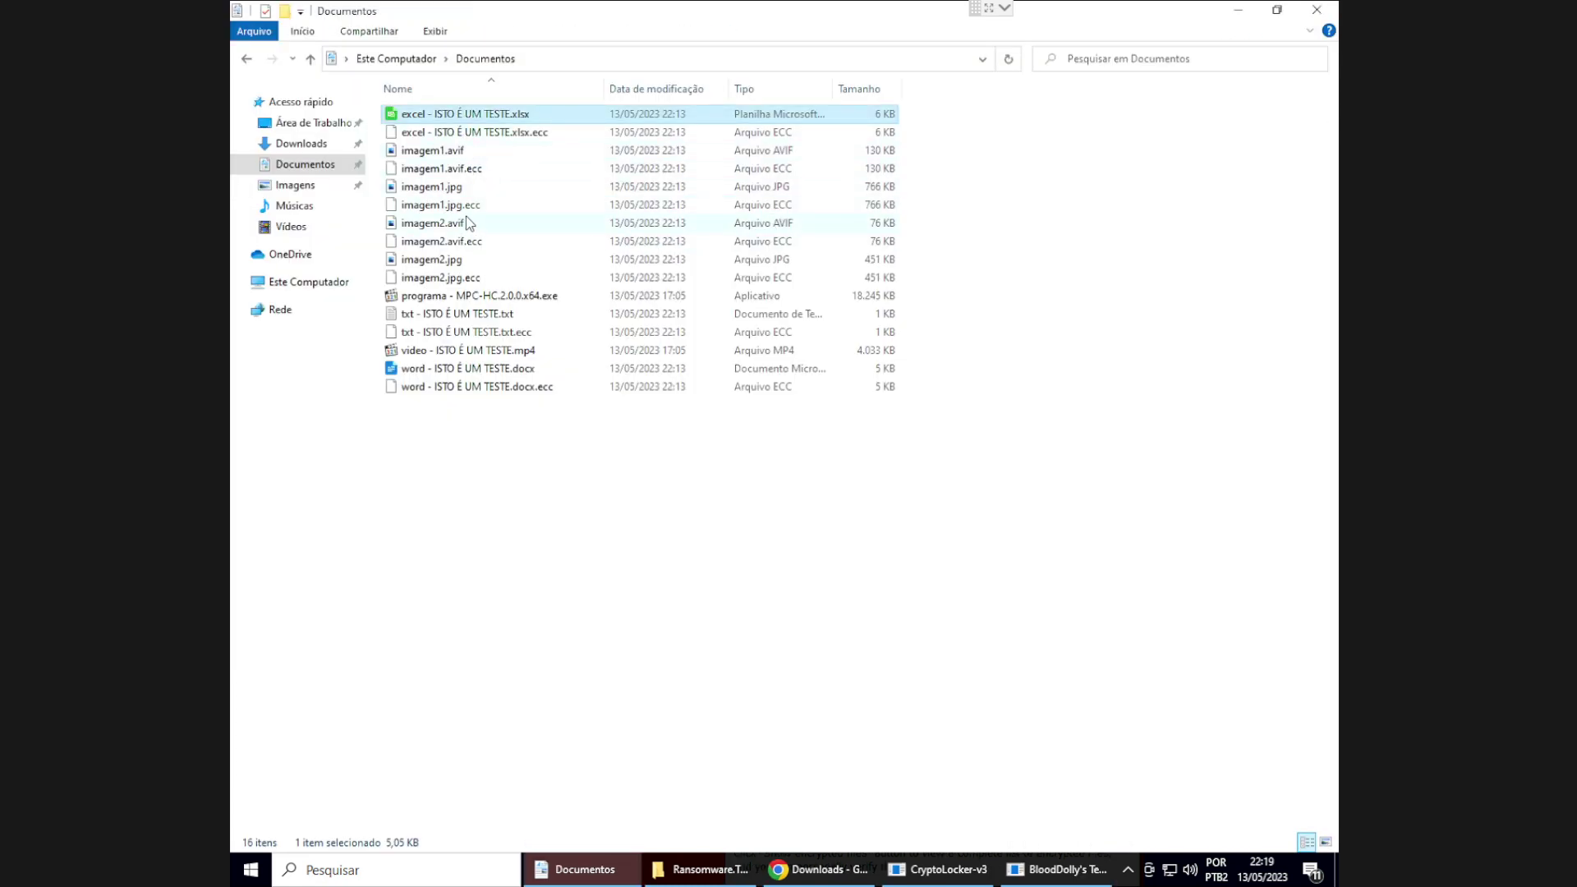
Open imagem2.jpg with Fotos to check the picture, and close the viewer
click(461, 261)
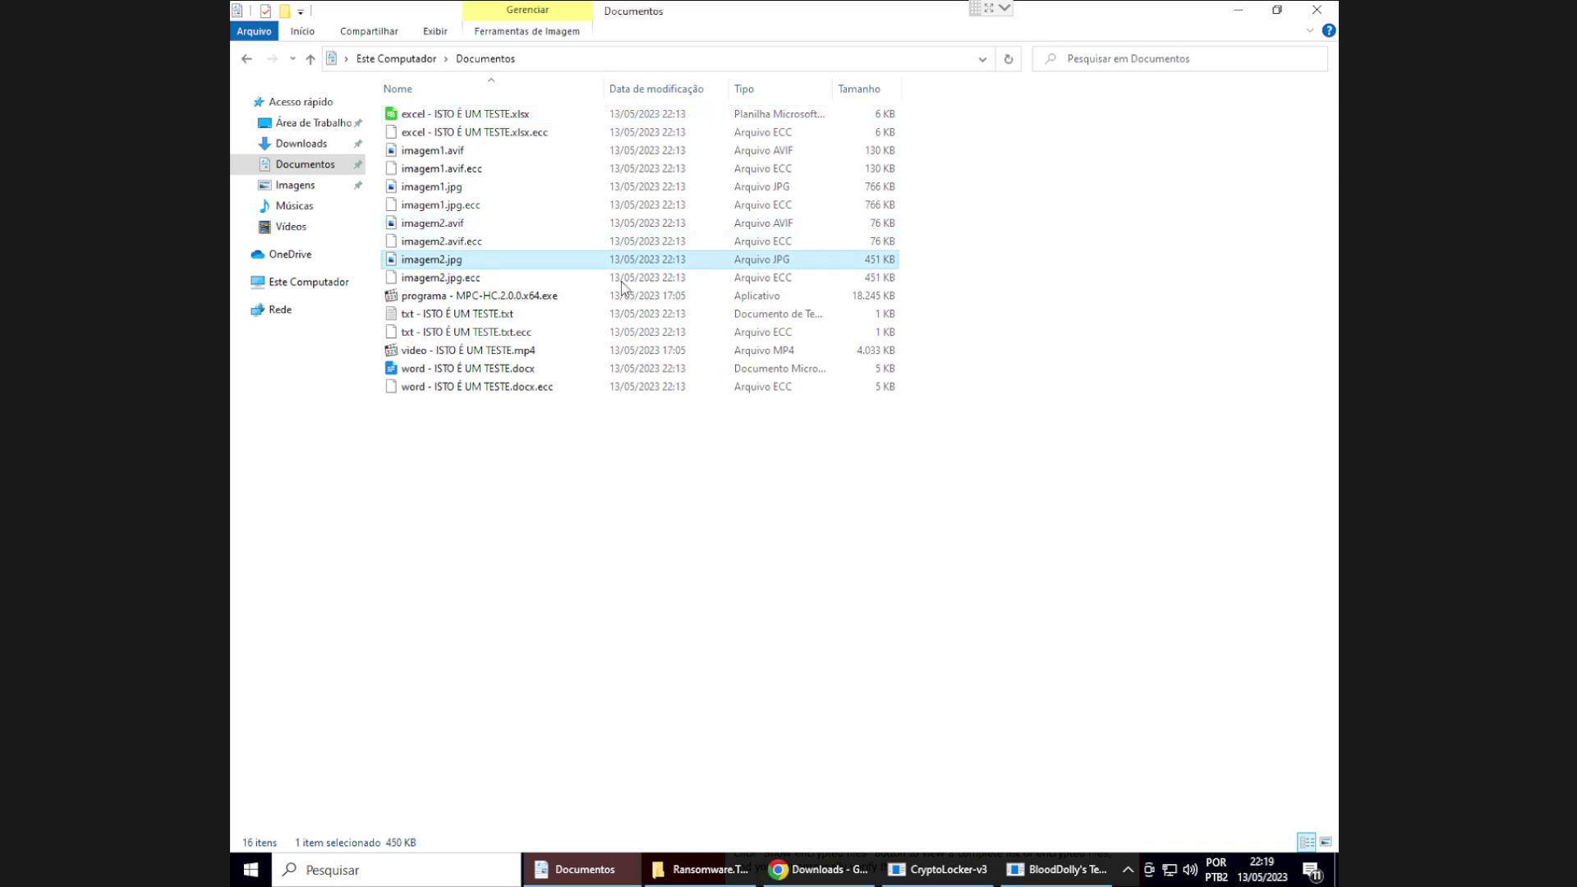
click(695, 597)
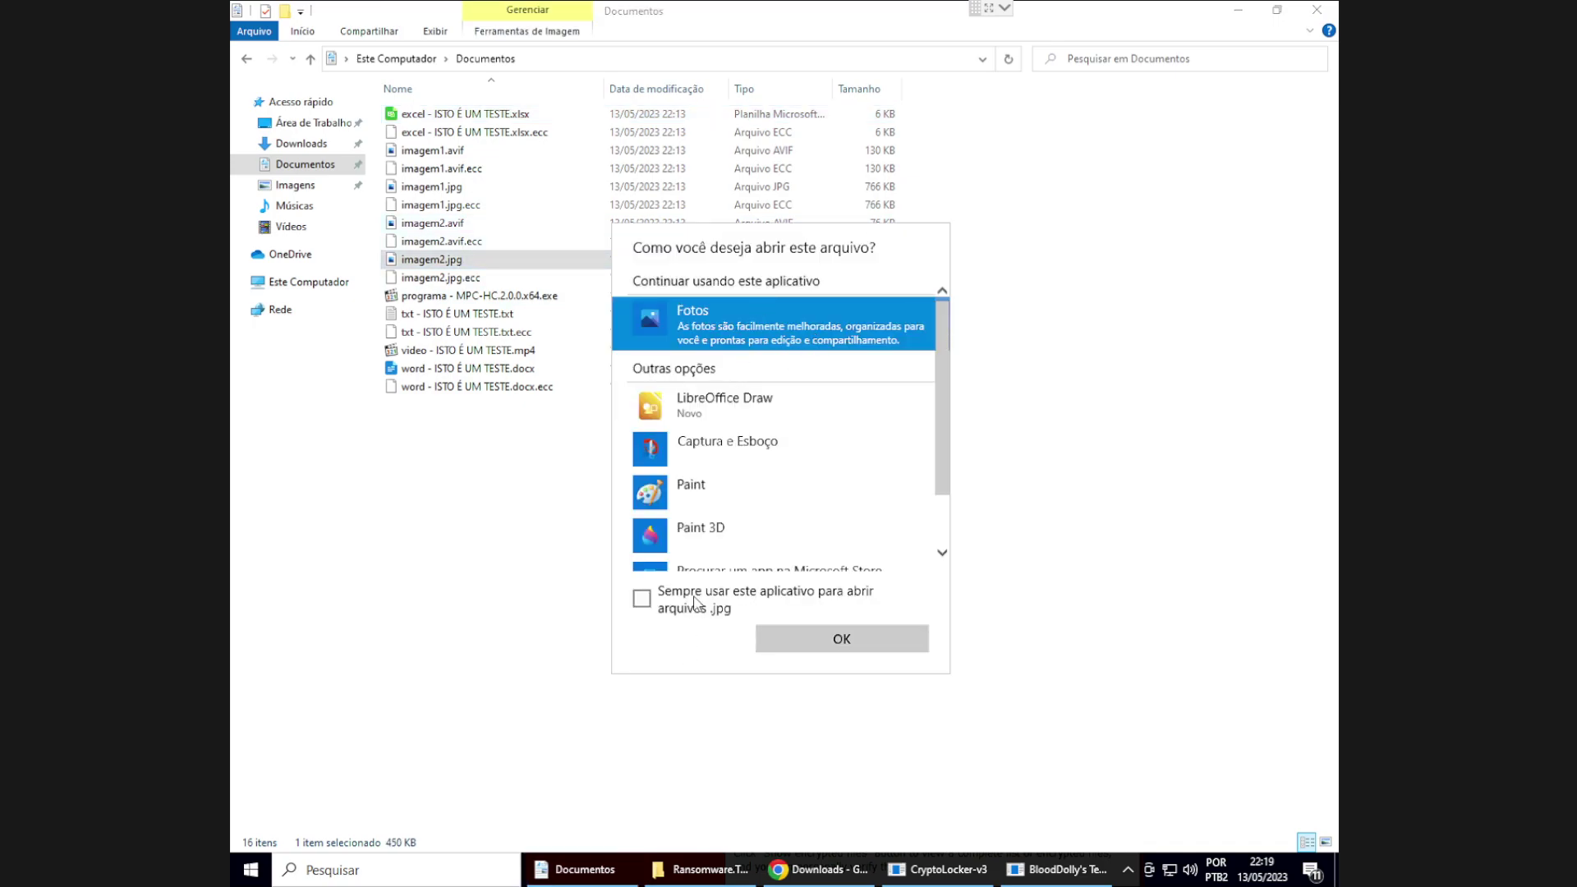
click(830, 641)
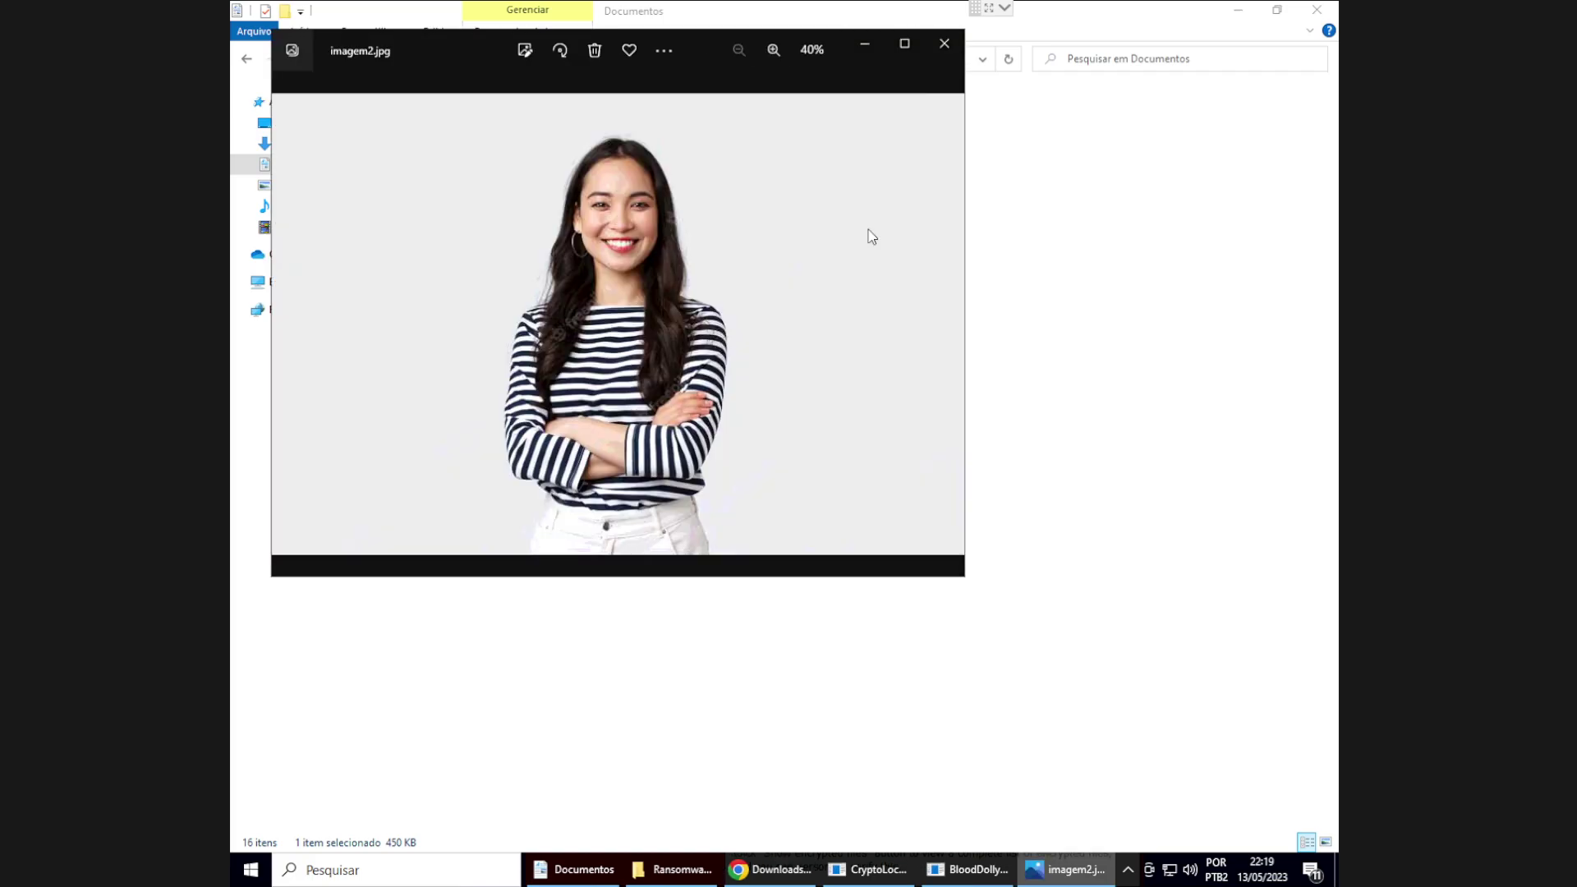
click(945, 43)
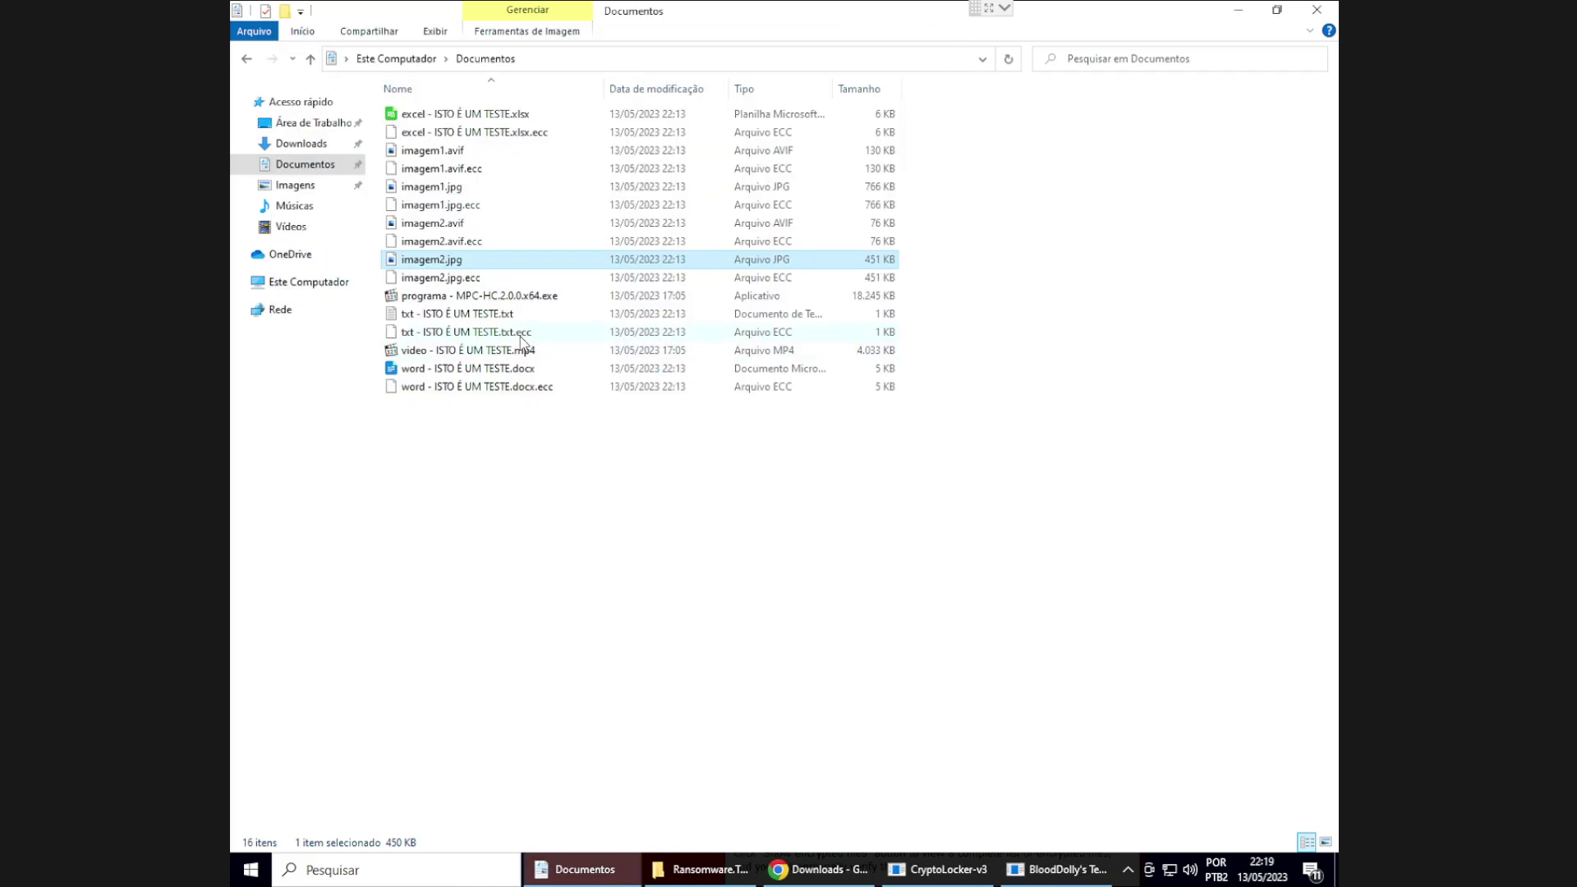
Check the contents of txt - ISTO É UM TESTE.txt, close it, and open word - ISTO É UM TESTE.docx
double_click(500, 316)
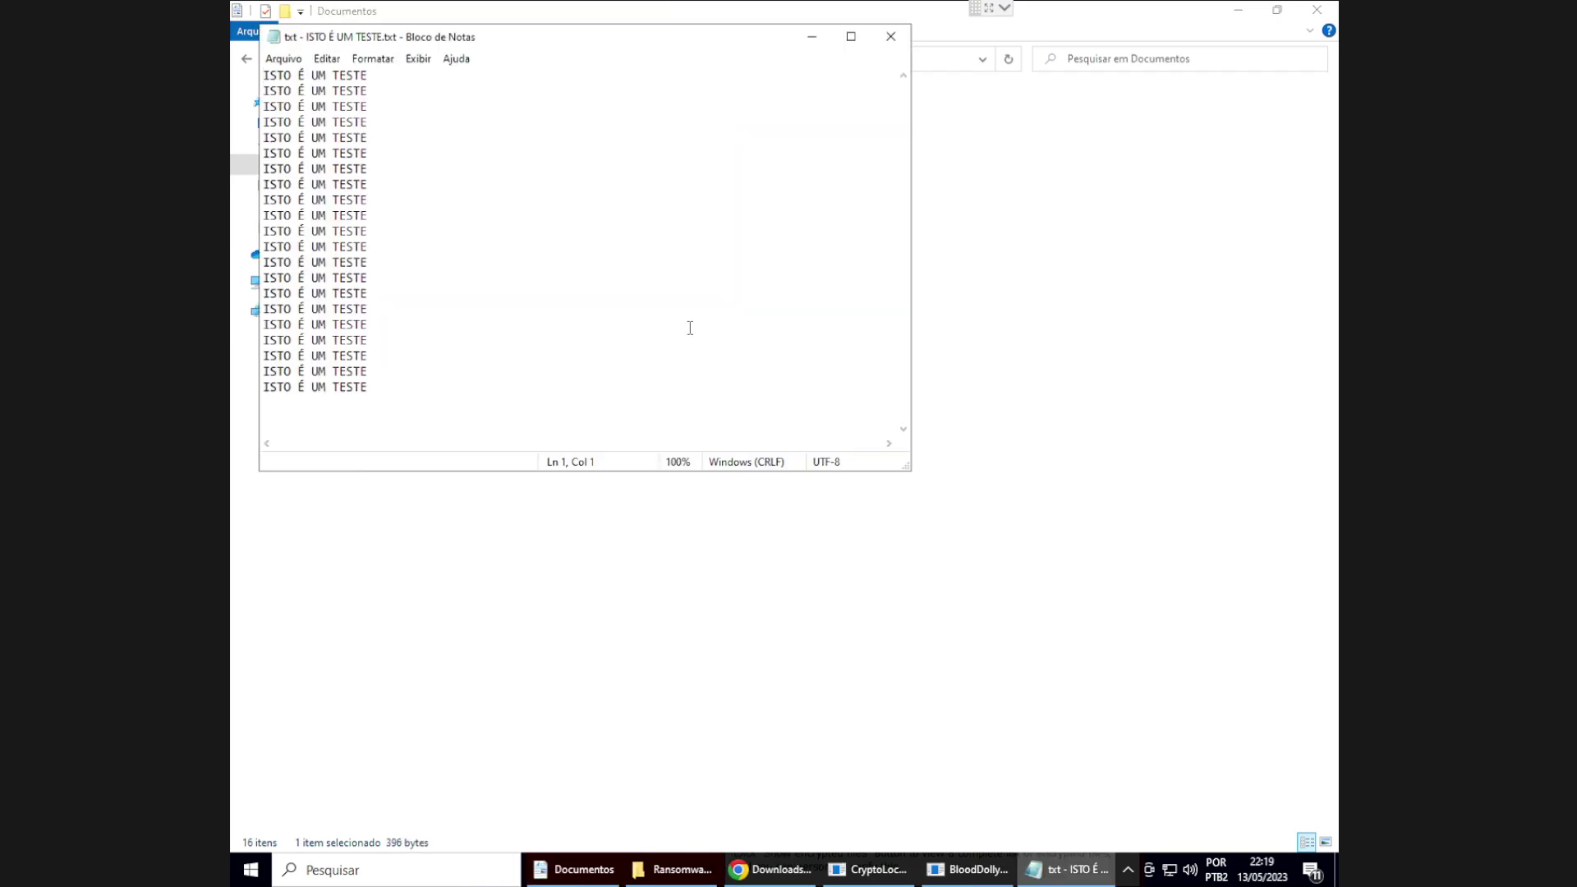
click(889, 36)
double_click(528, 368)
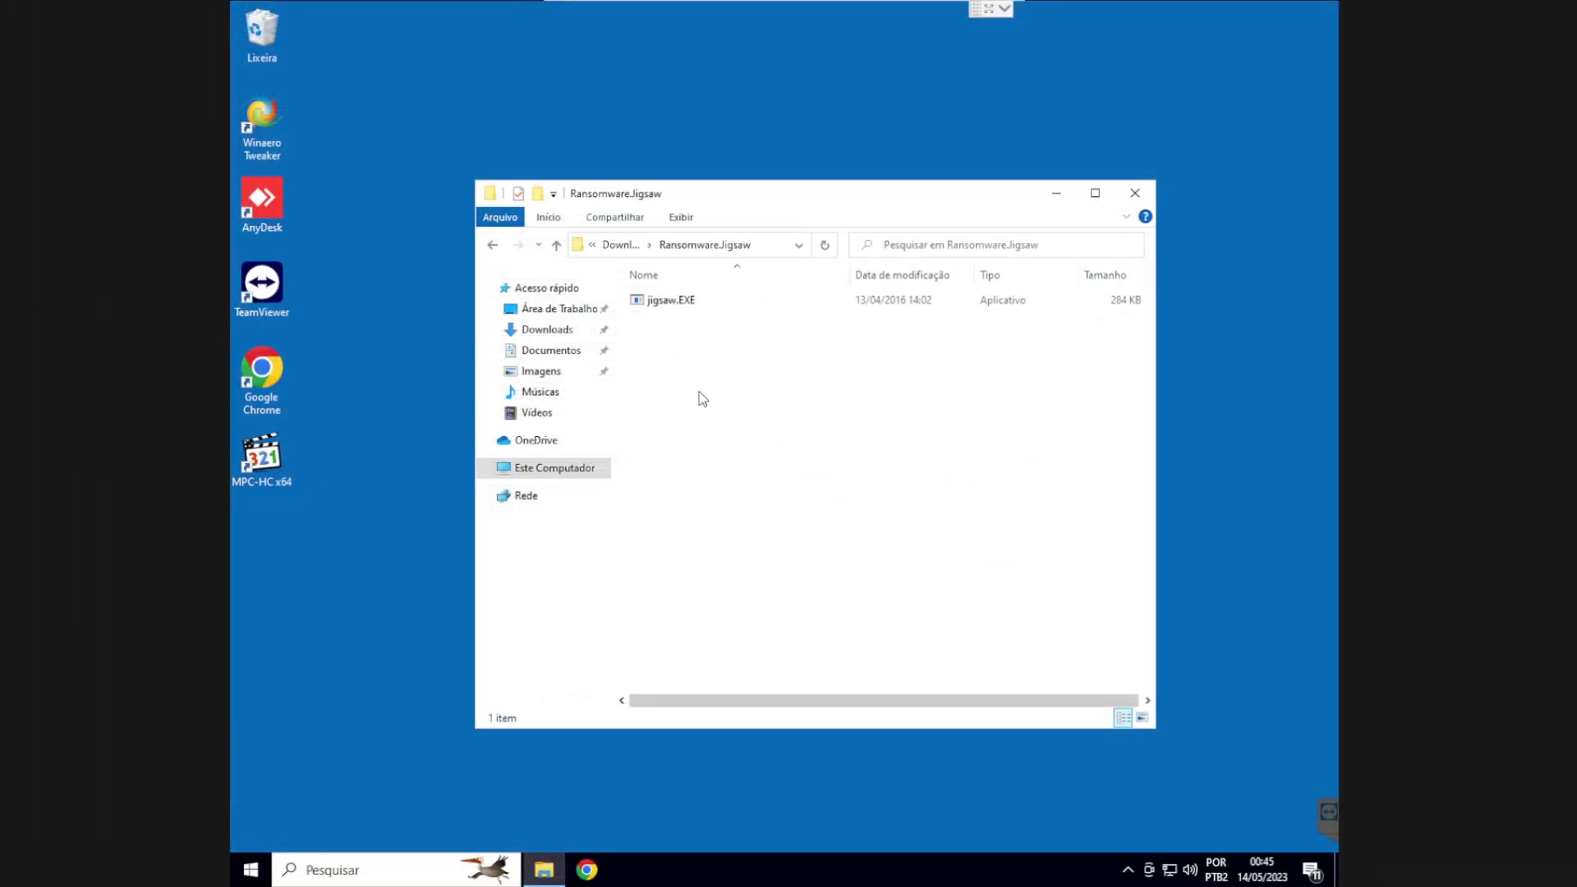
Point out jigsaw.EXE in the Ransomware.Jigsaw folder and view the test files in Documentos
click(686, 304)
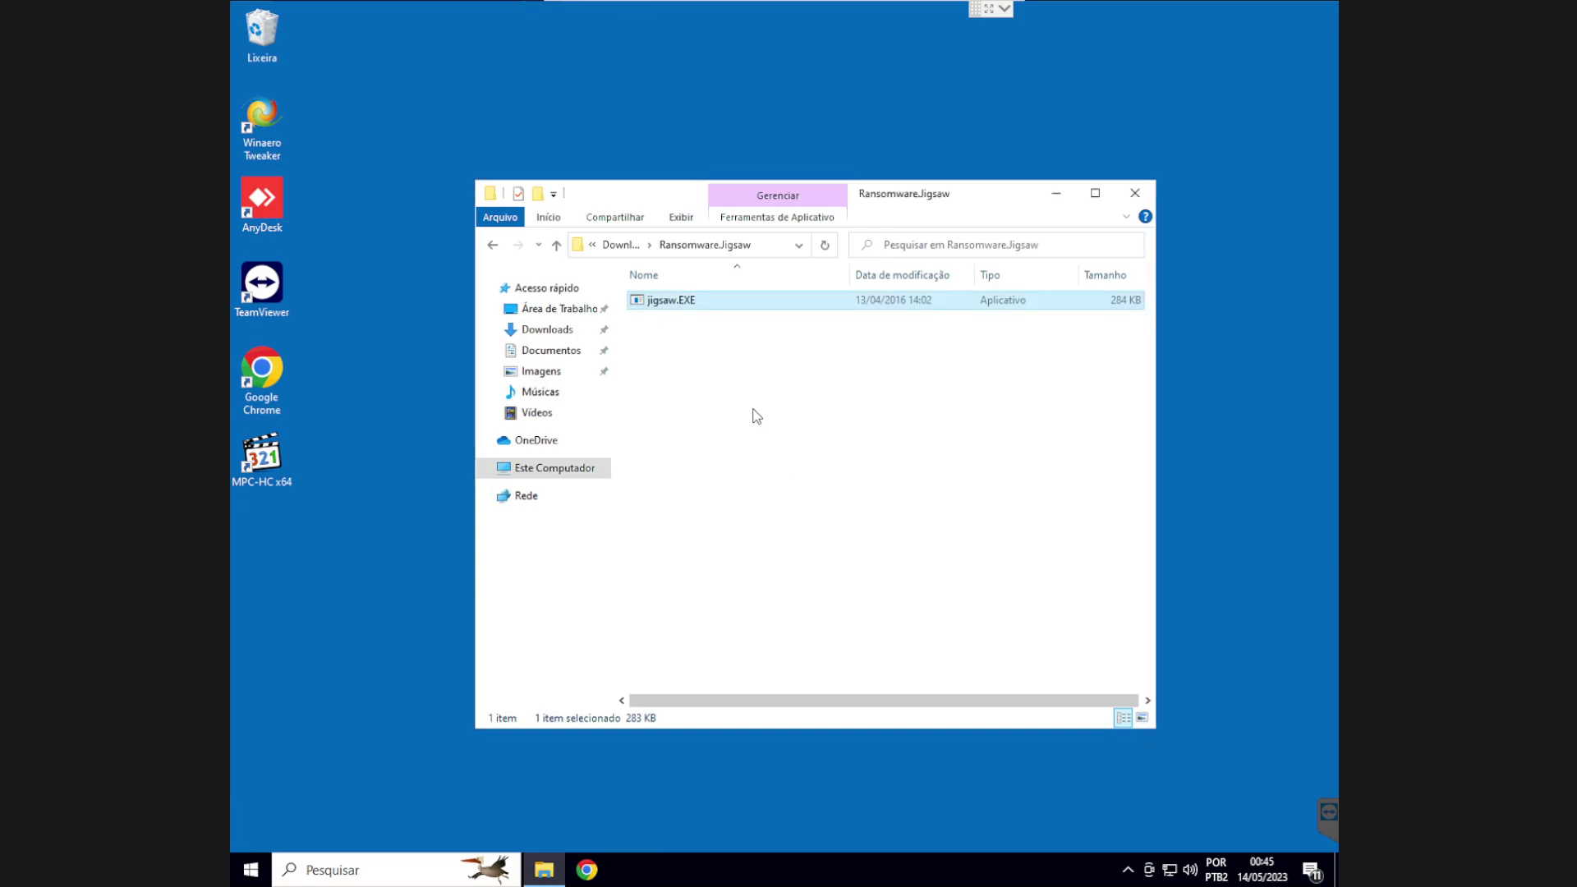
click(568, 339)
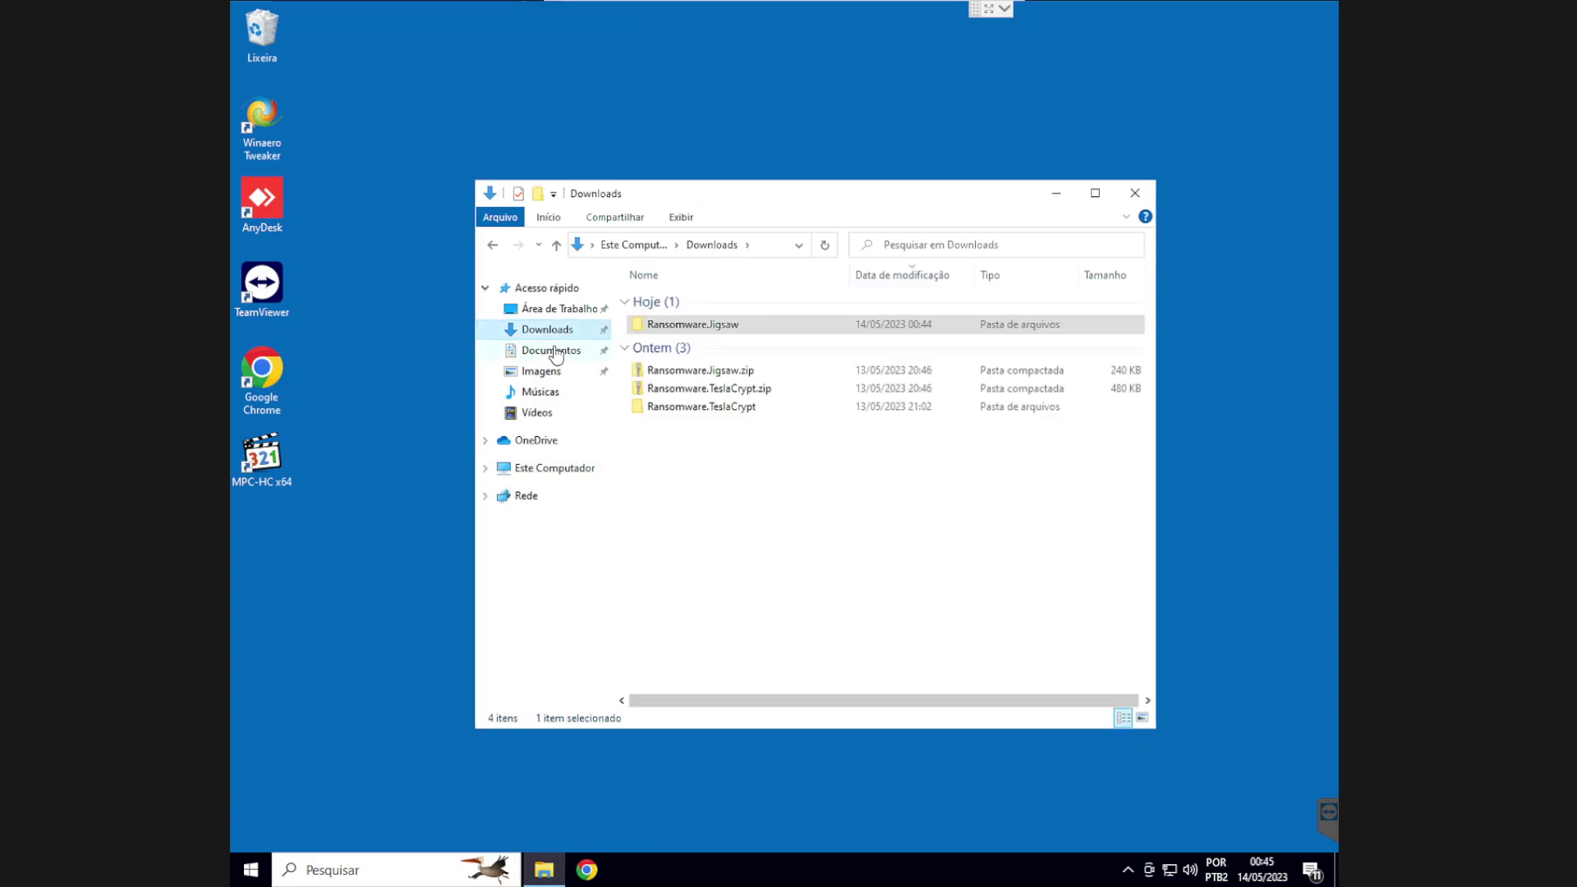
click(559, 351)
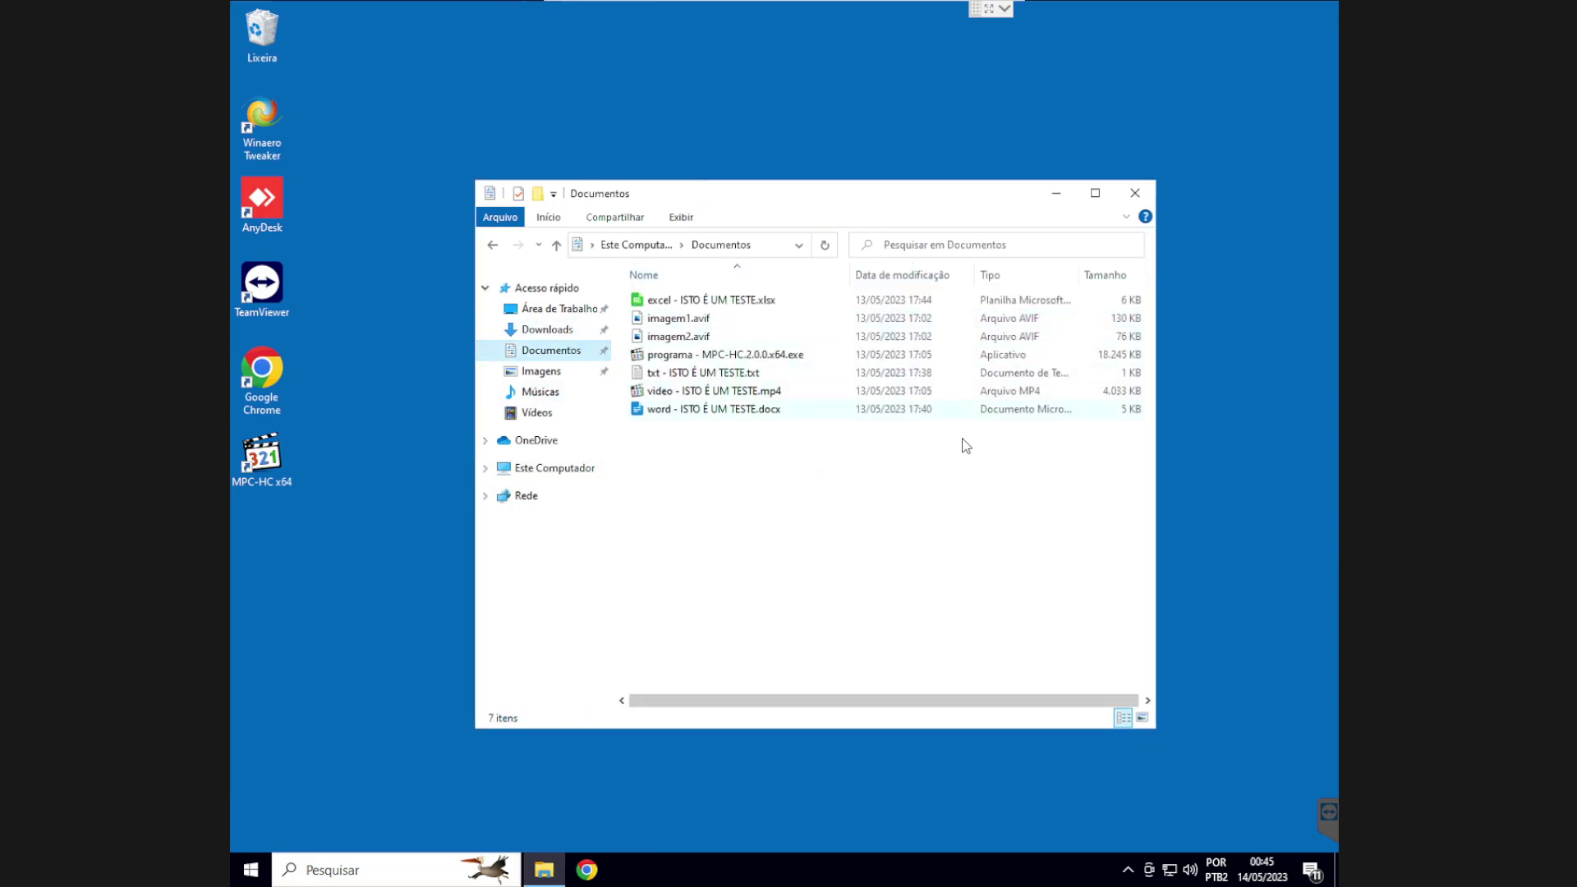
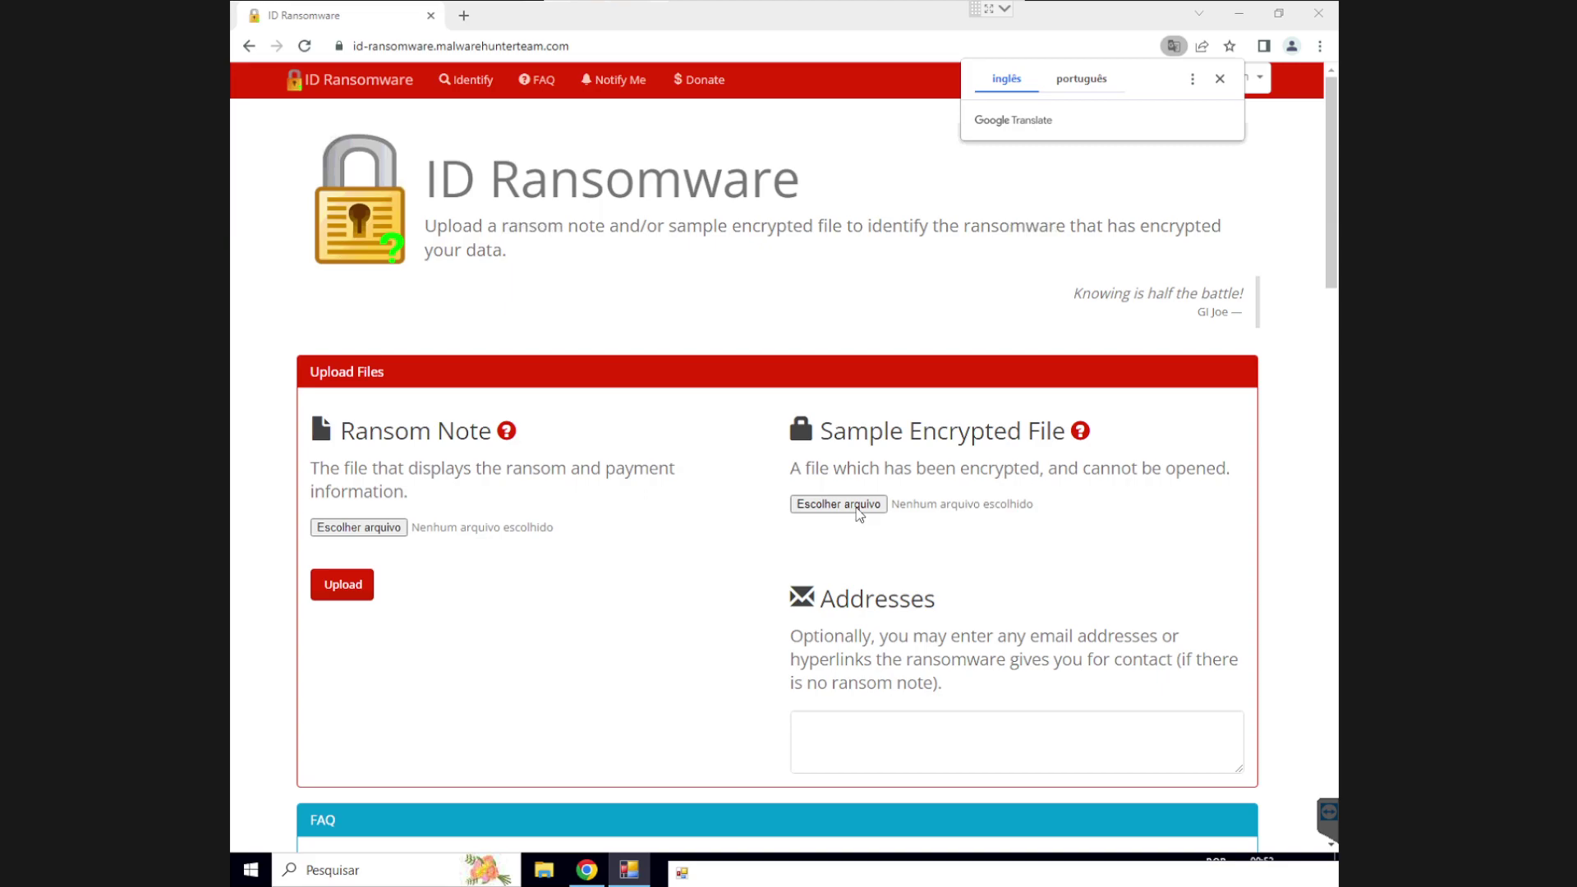
Upload txt - ISTO É UM TESTE.txt.fun from Documentos to ID Ransomware as the sample encrypted file for identification
click(856, 505)
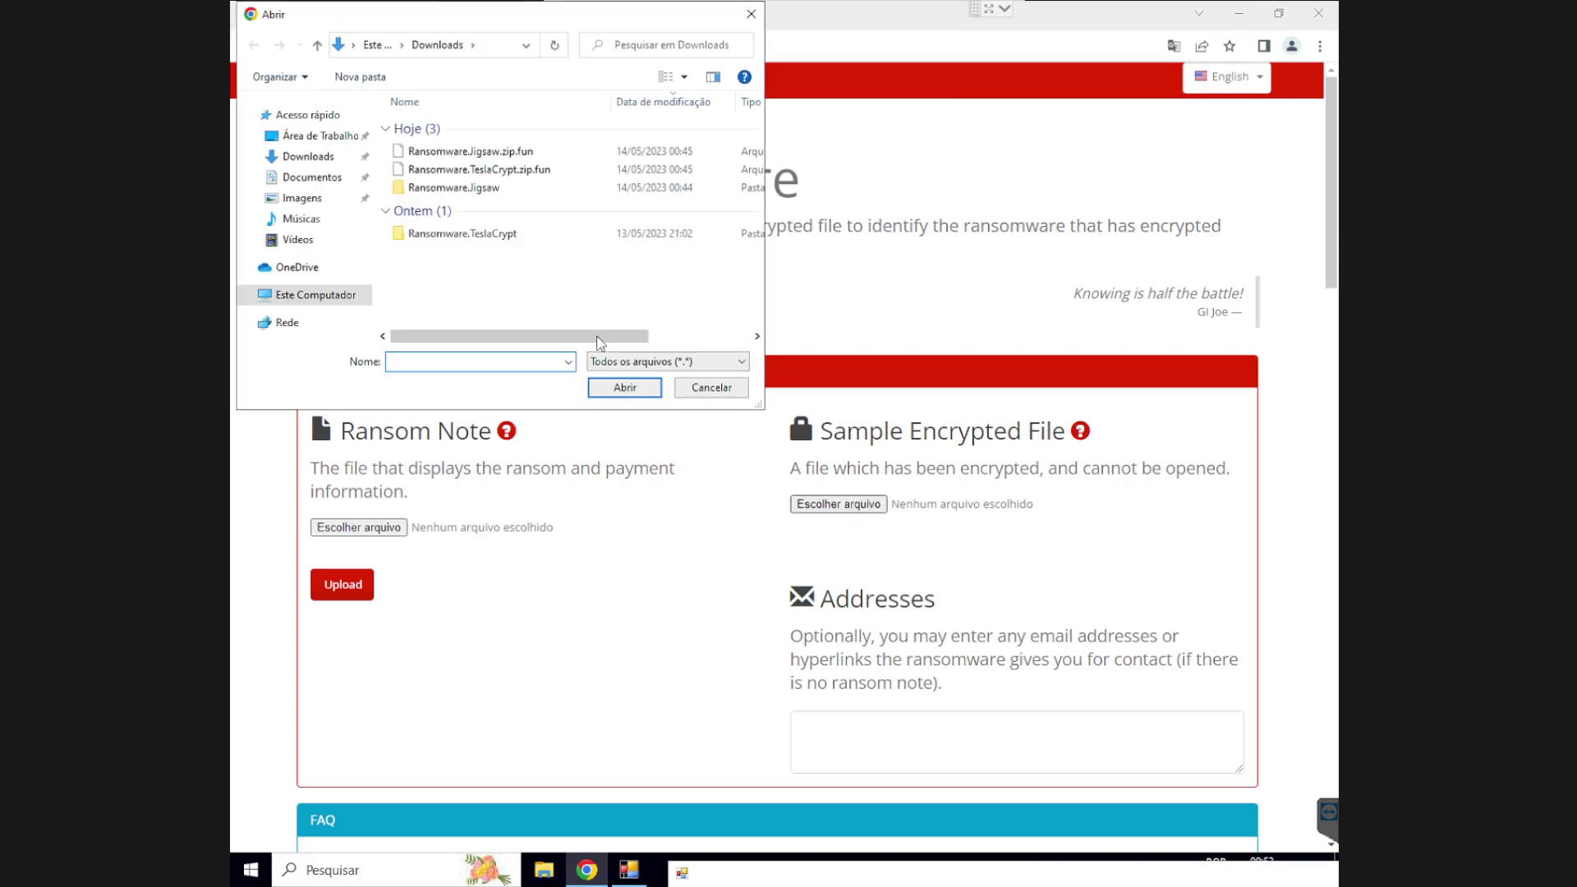
click(312, 177)
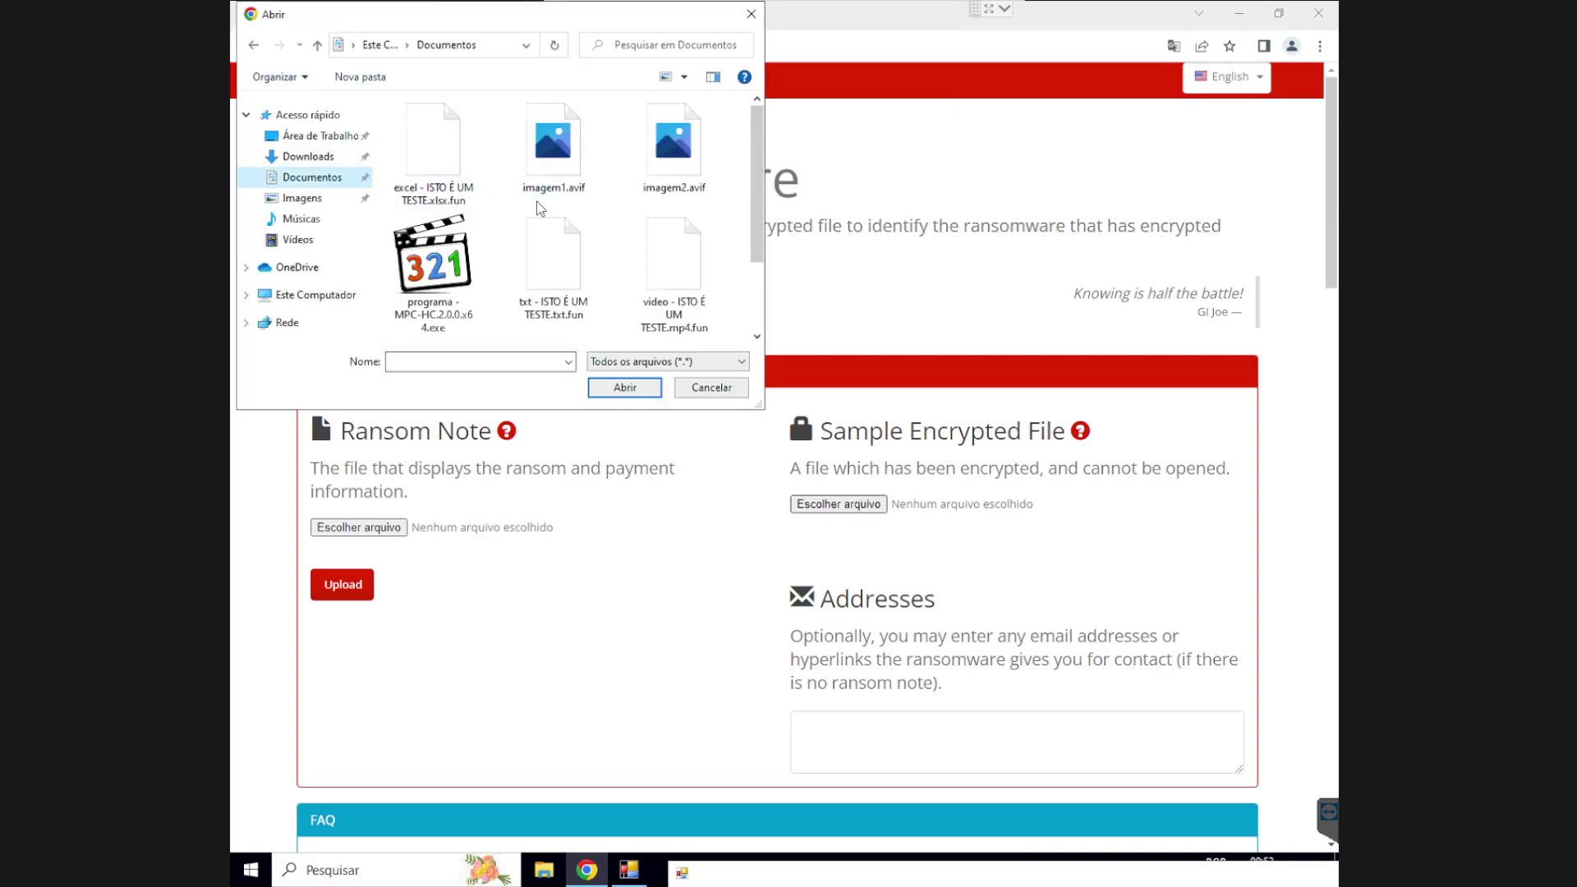
click(549, 284)
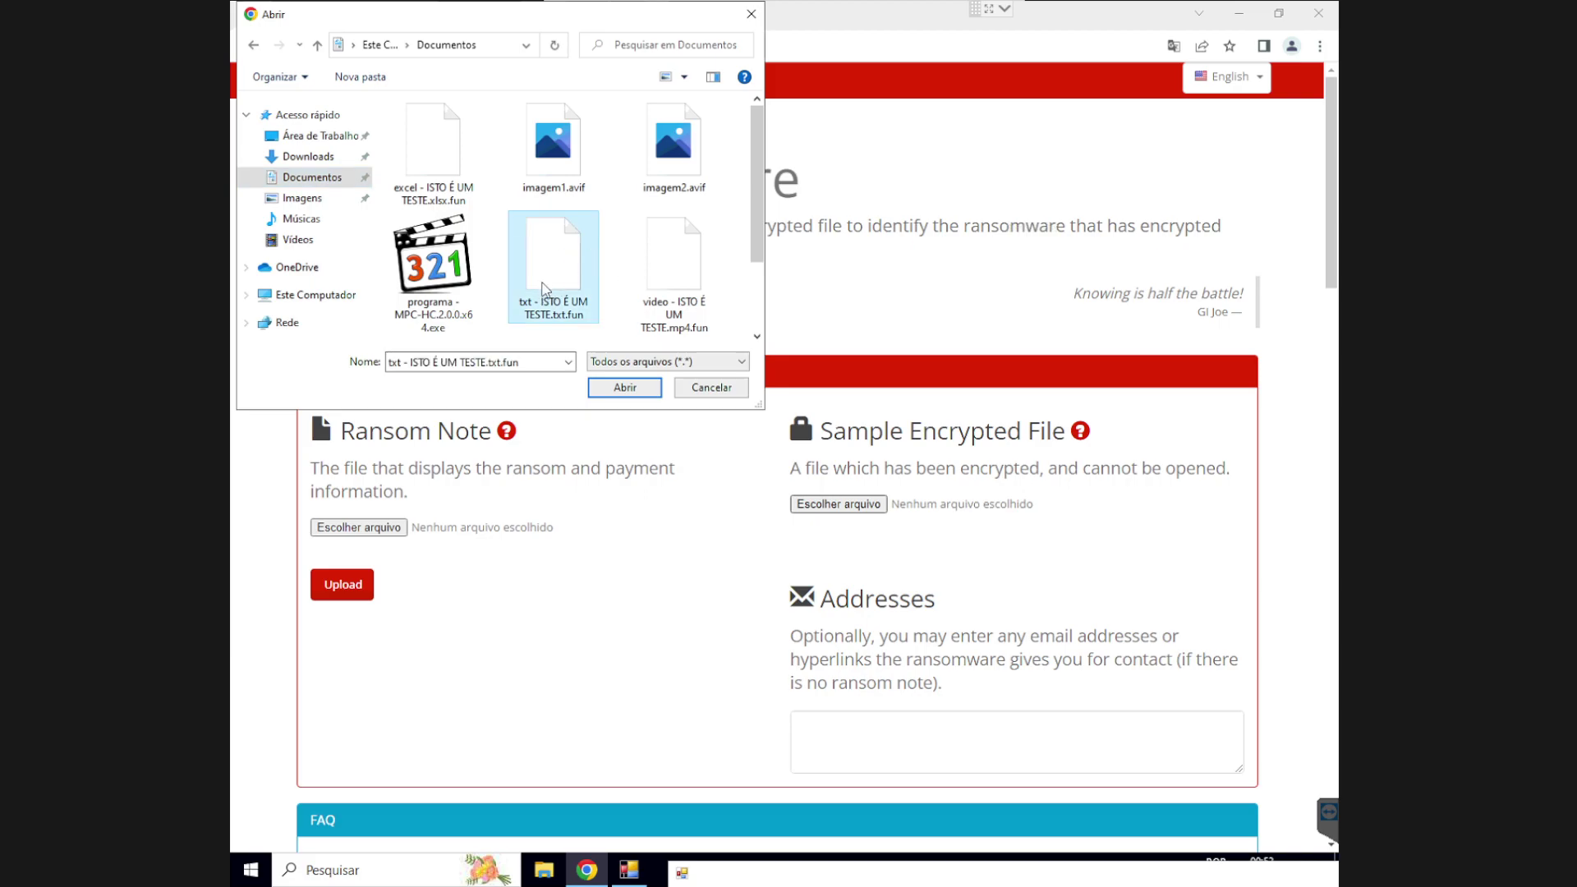
click(625, 388)
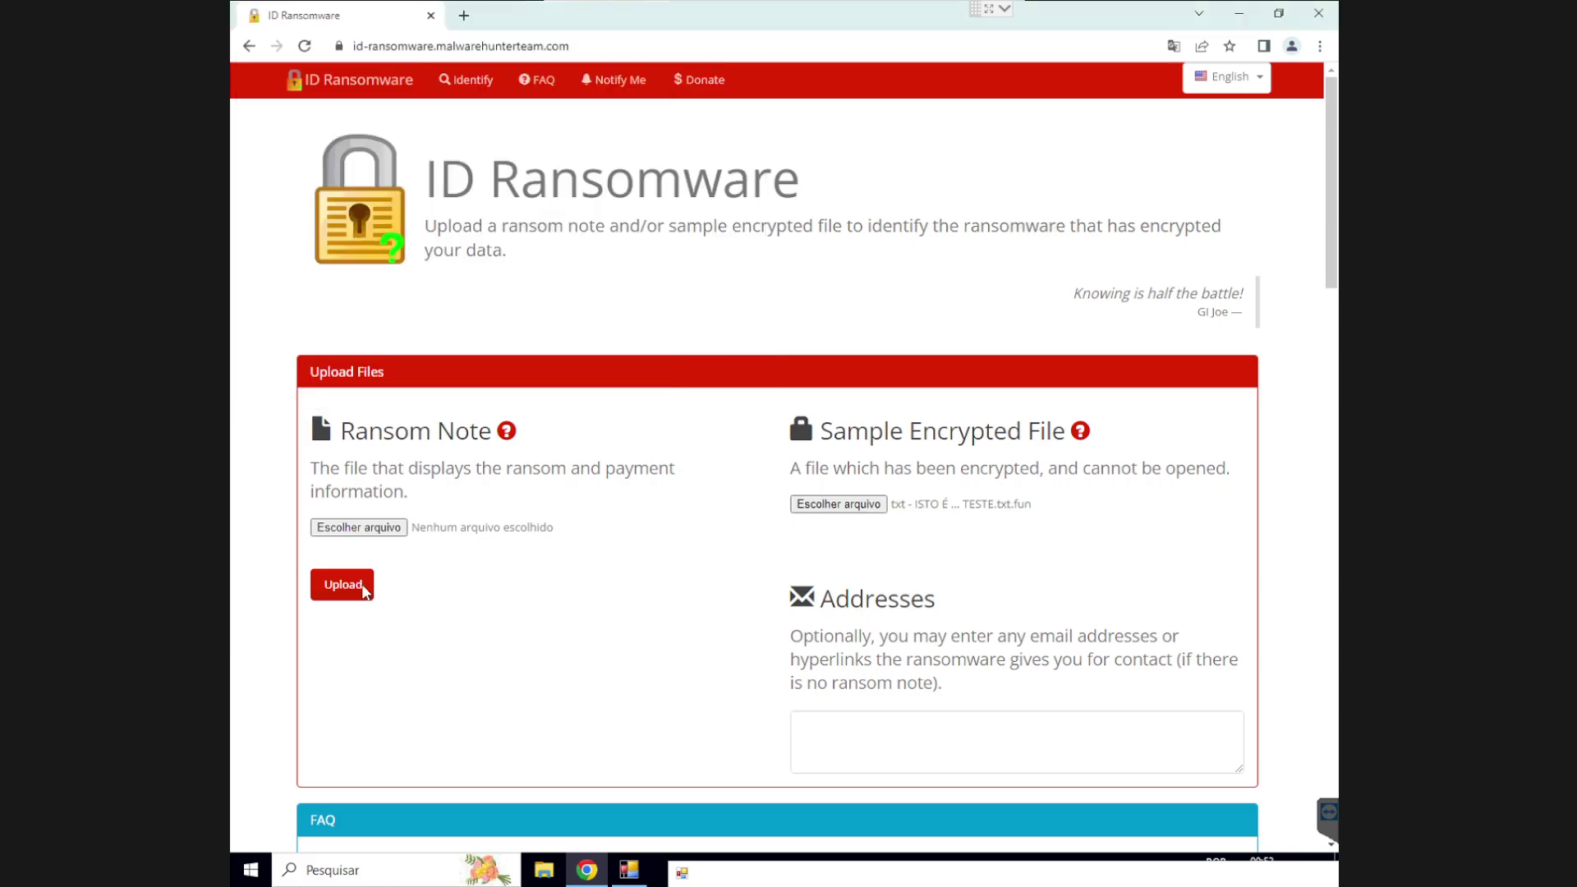
click(367, 589)
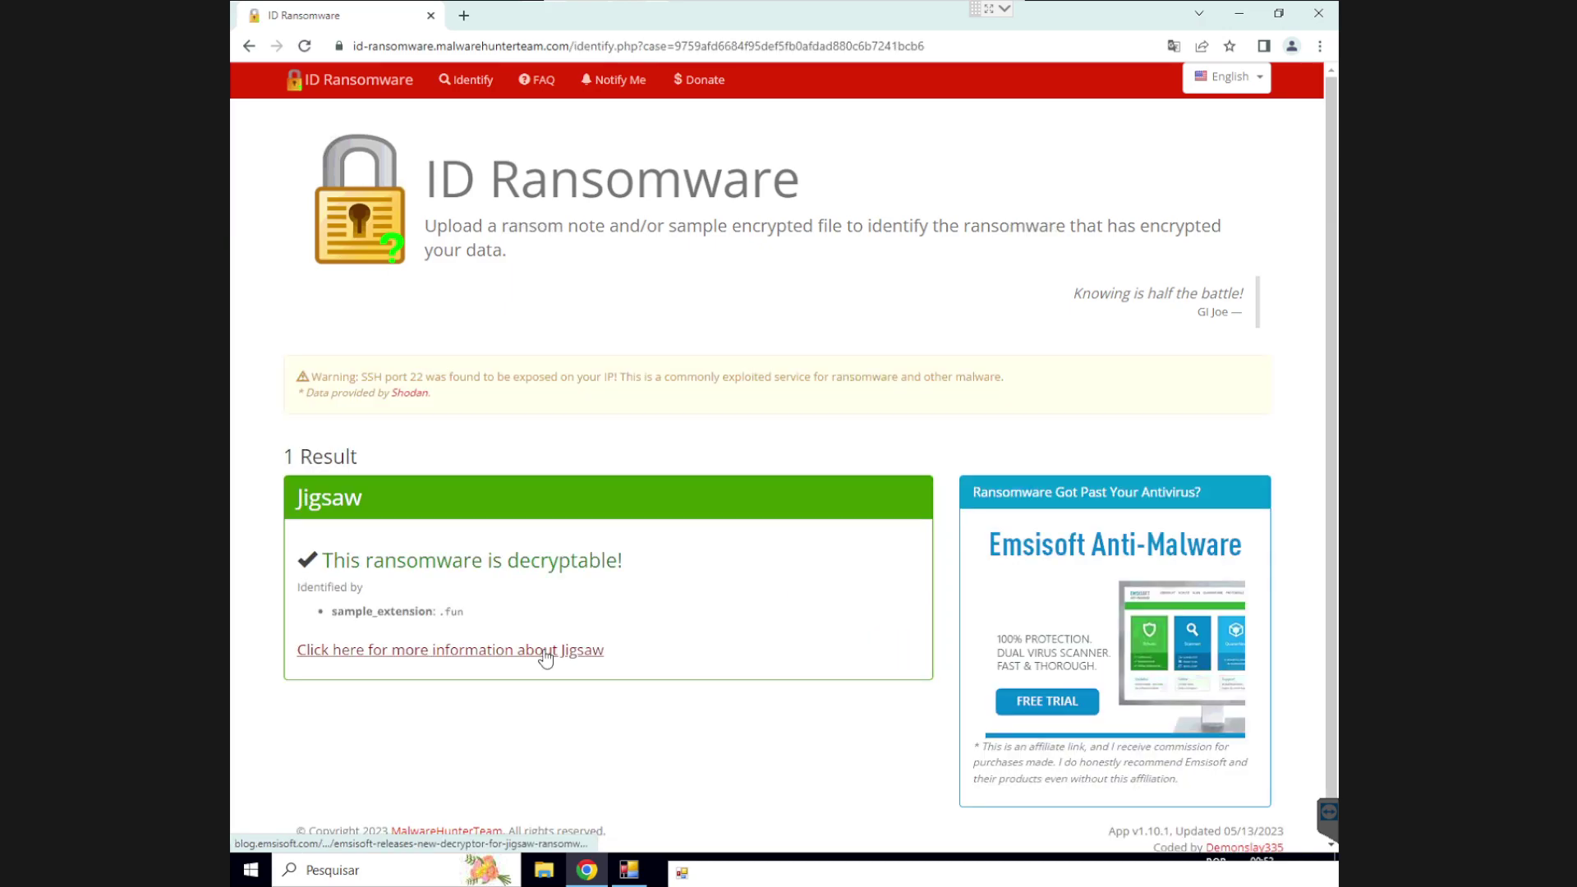
Open the Jigsaw information link from the ID Ransomware result and download Emsisoft's Jigsaw decryptor
click(545, 651)
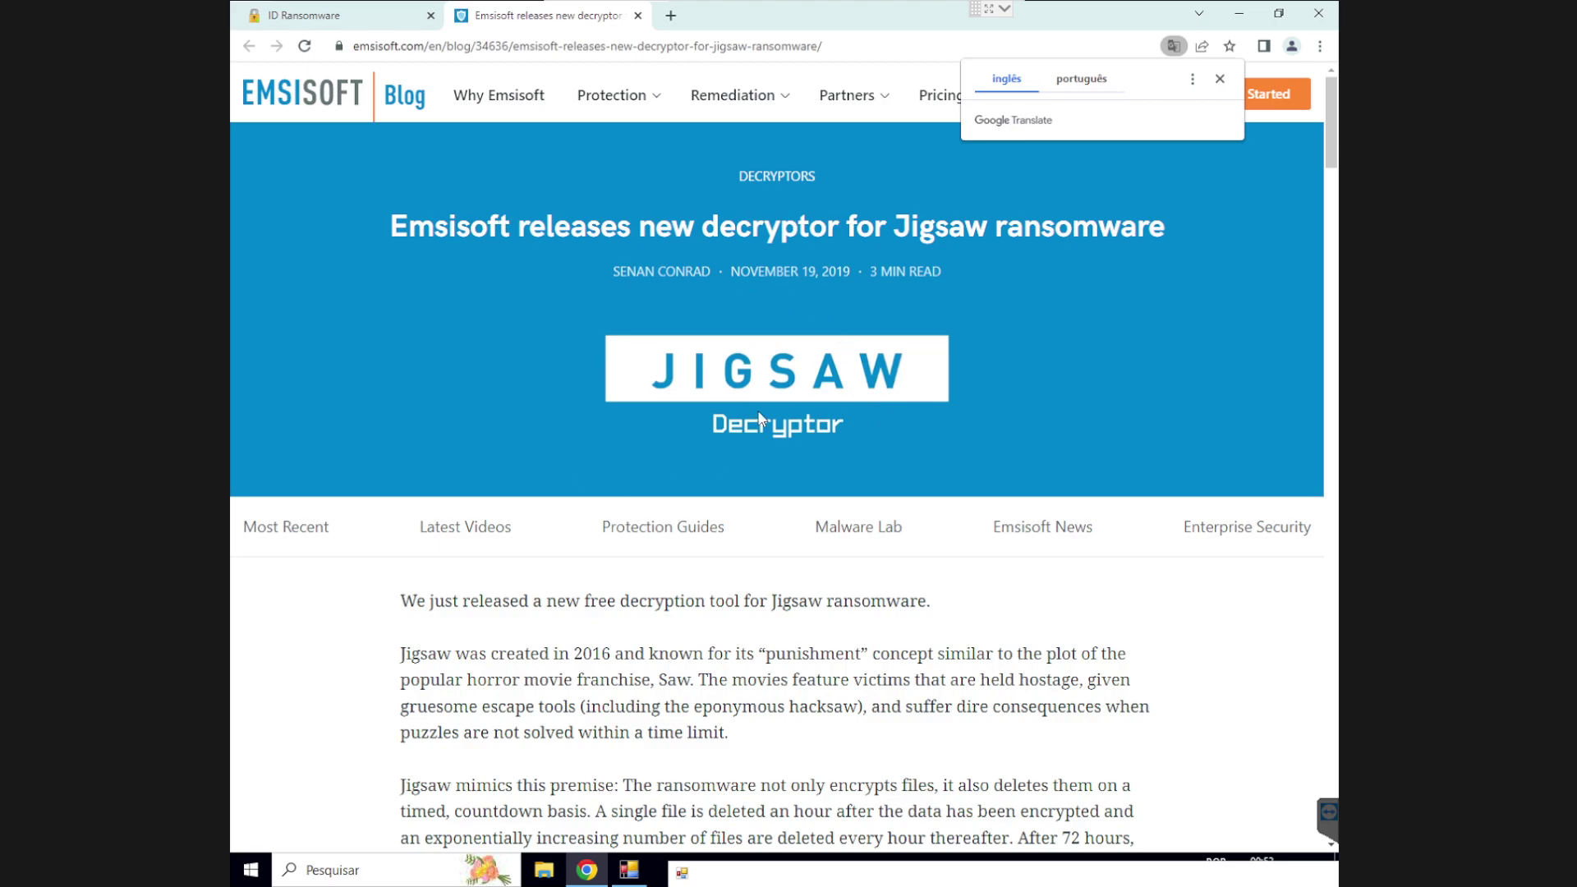
scroll(786, 408, down, 2)
scroll(786, 408, down, 7)
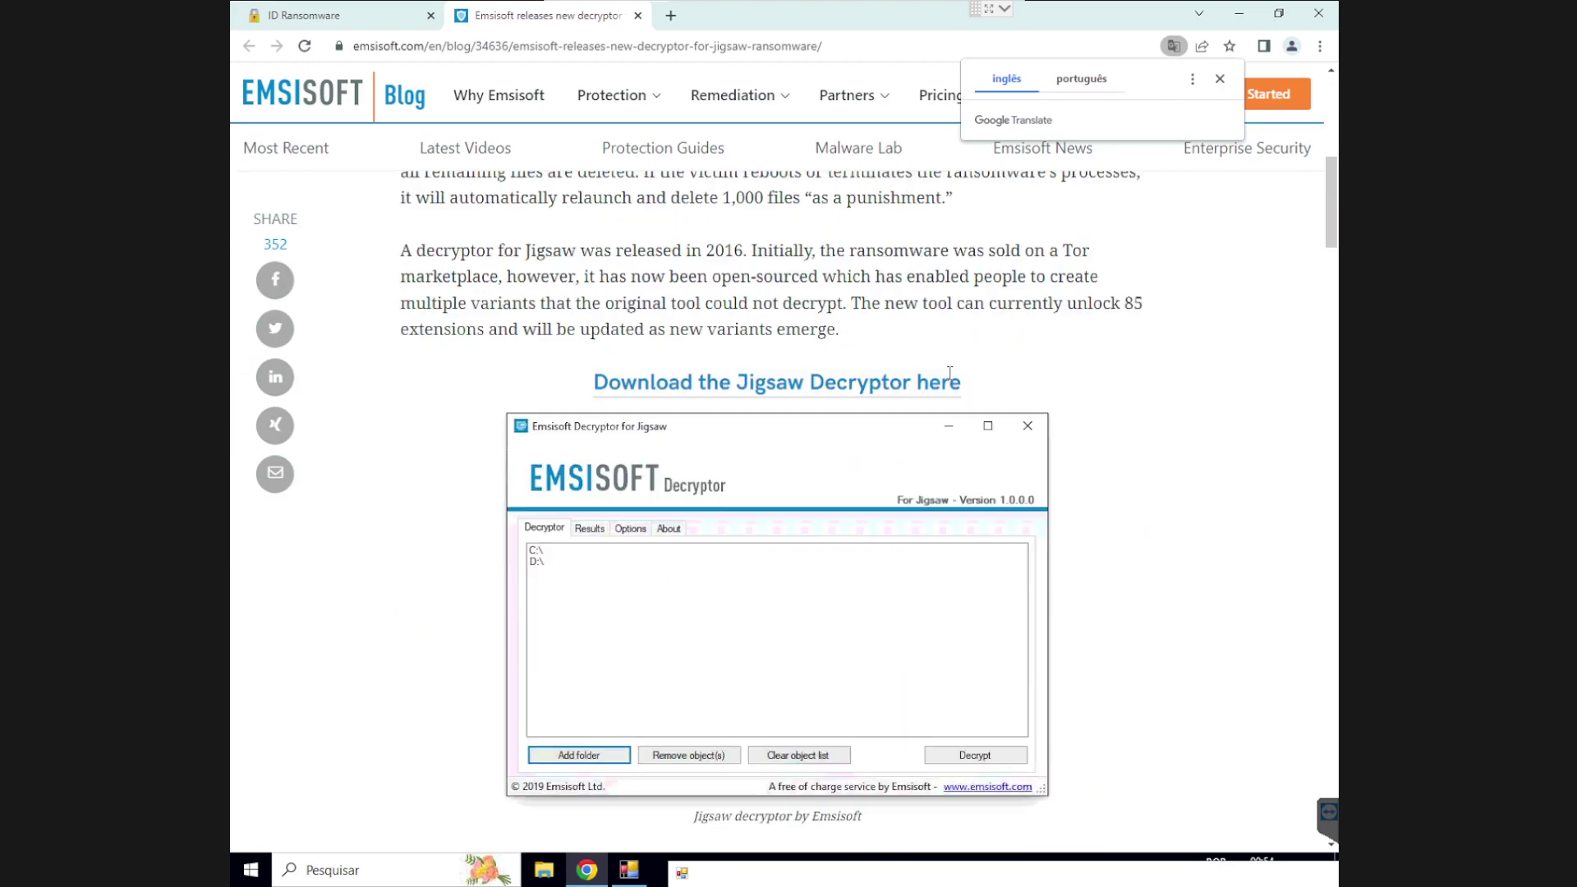
click(768, 299)
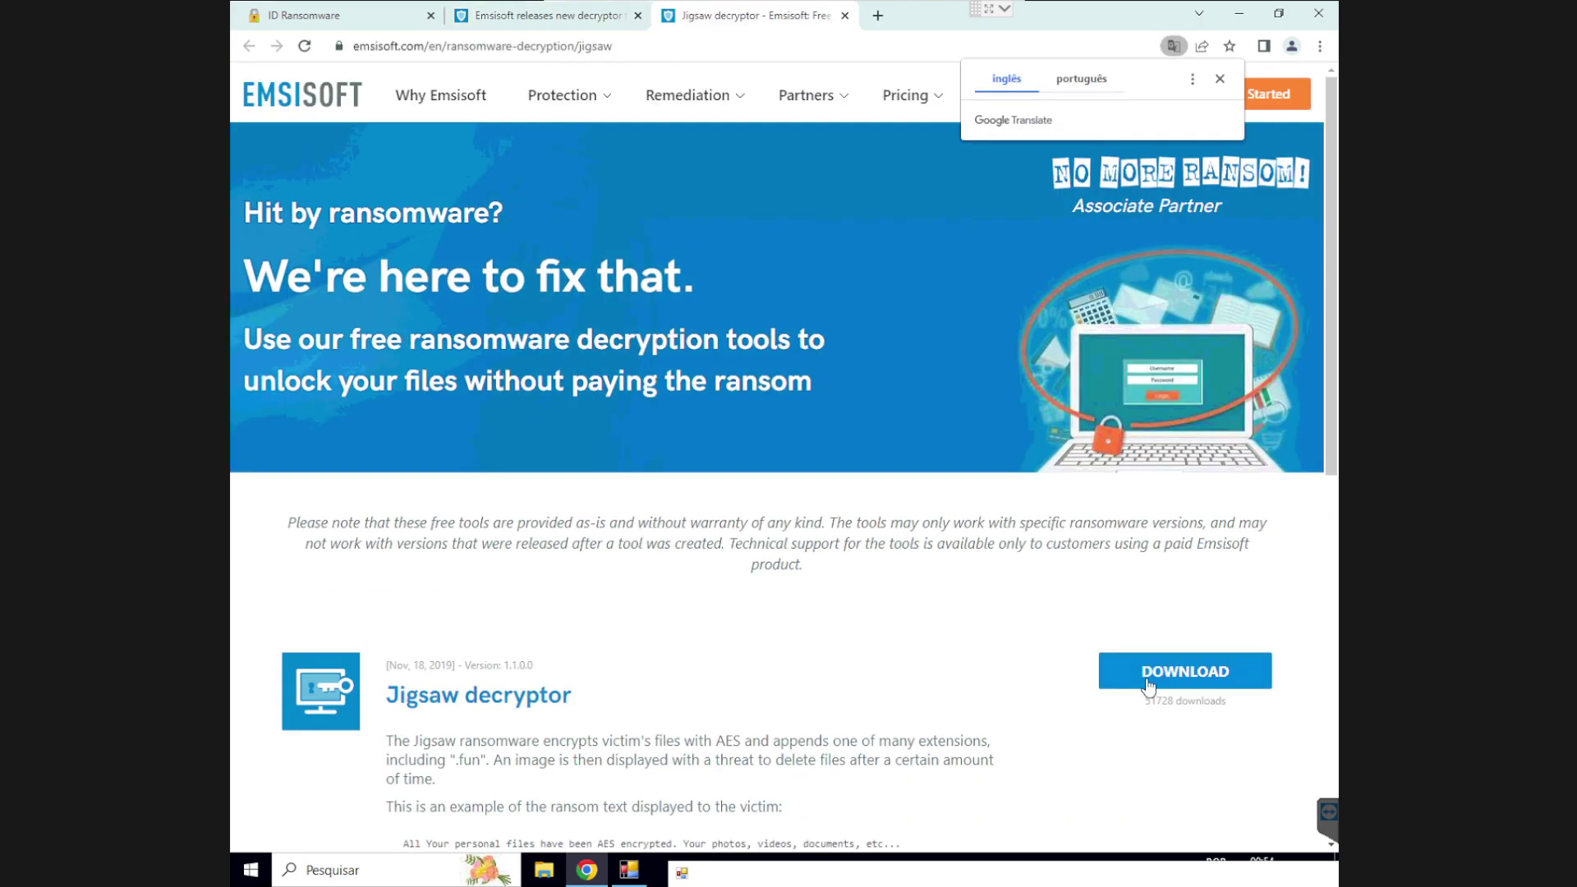
click(1176, 689)
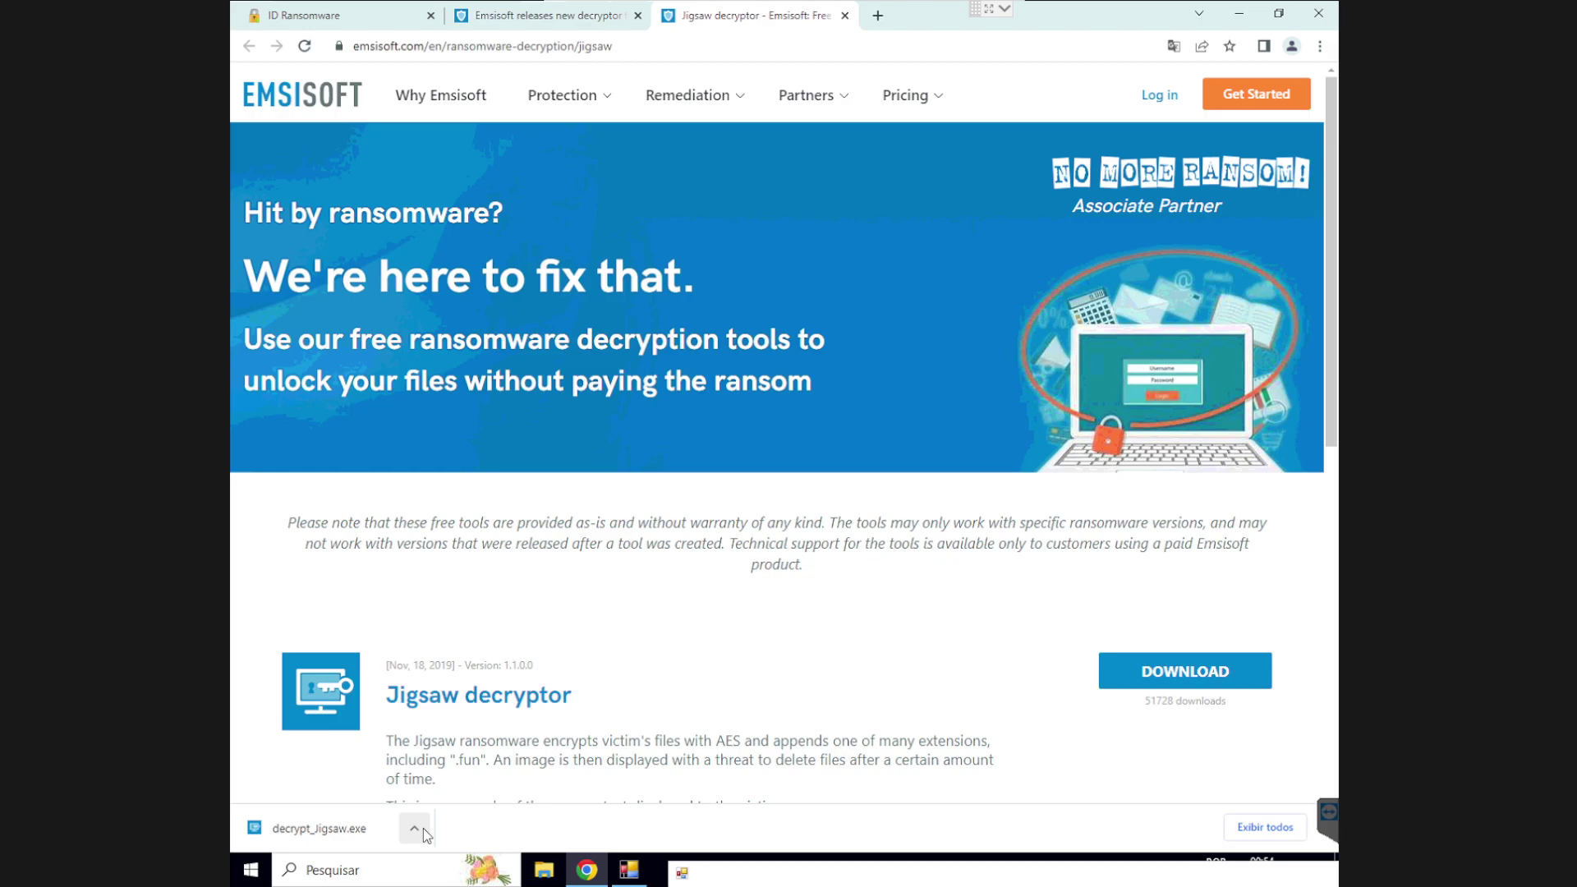
Show the downloaded decrypt_Jigsaw.exe in its folder and run it as administrator, allowing it to make changes
click(415, 830)
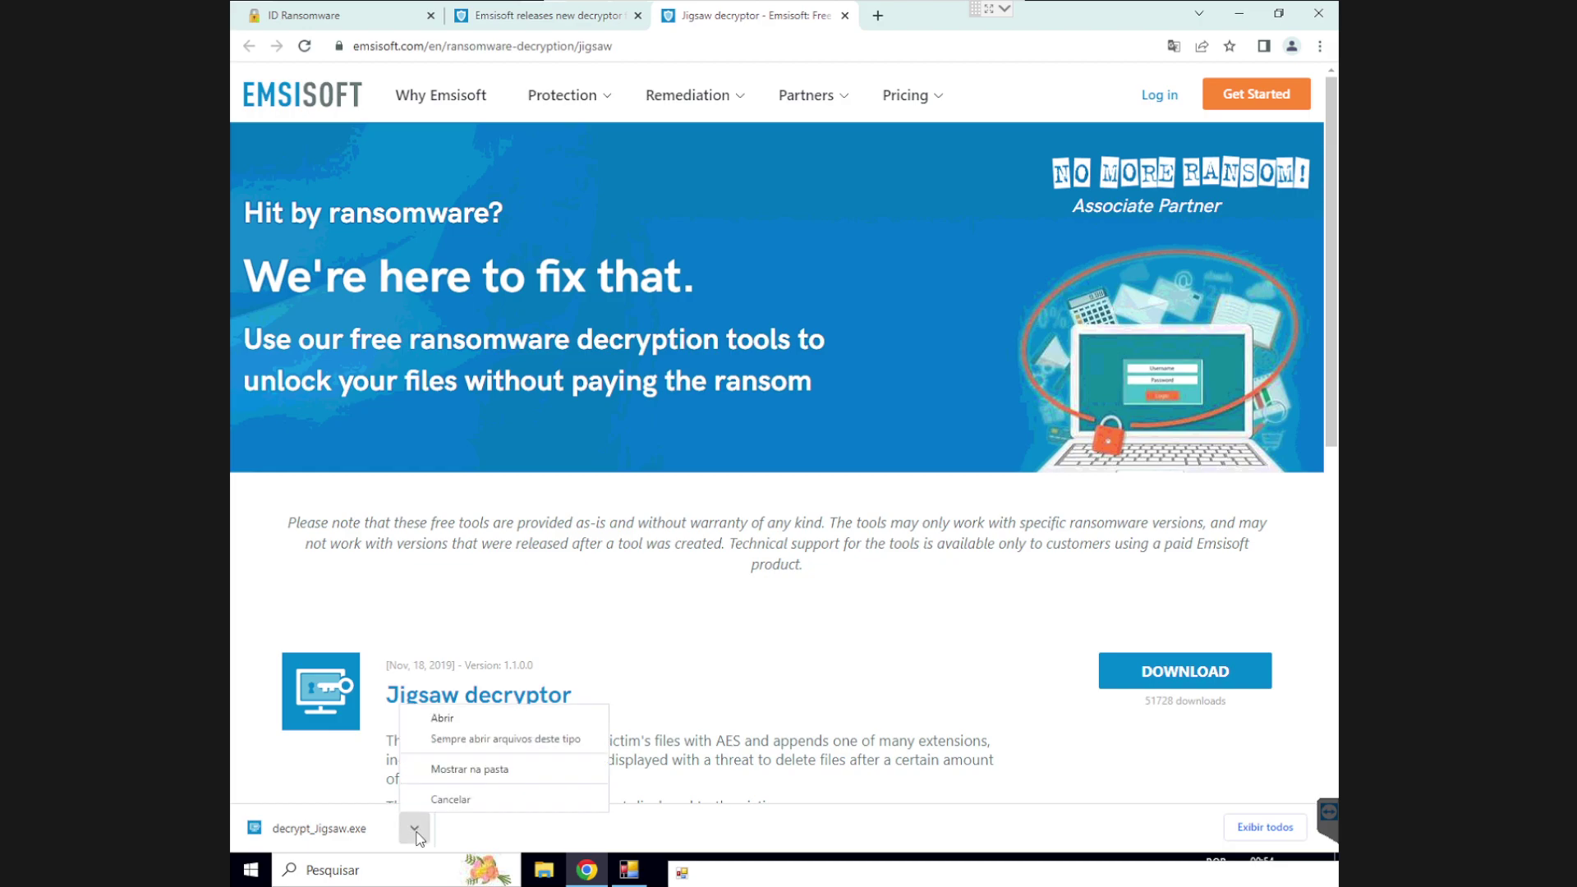
click(466, 772)
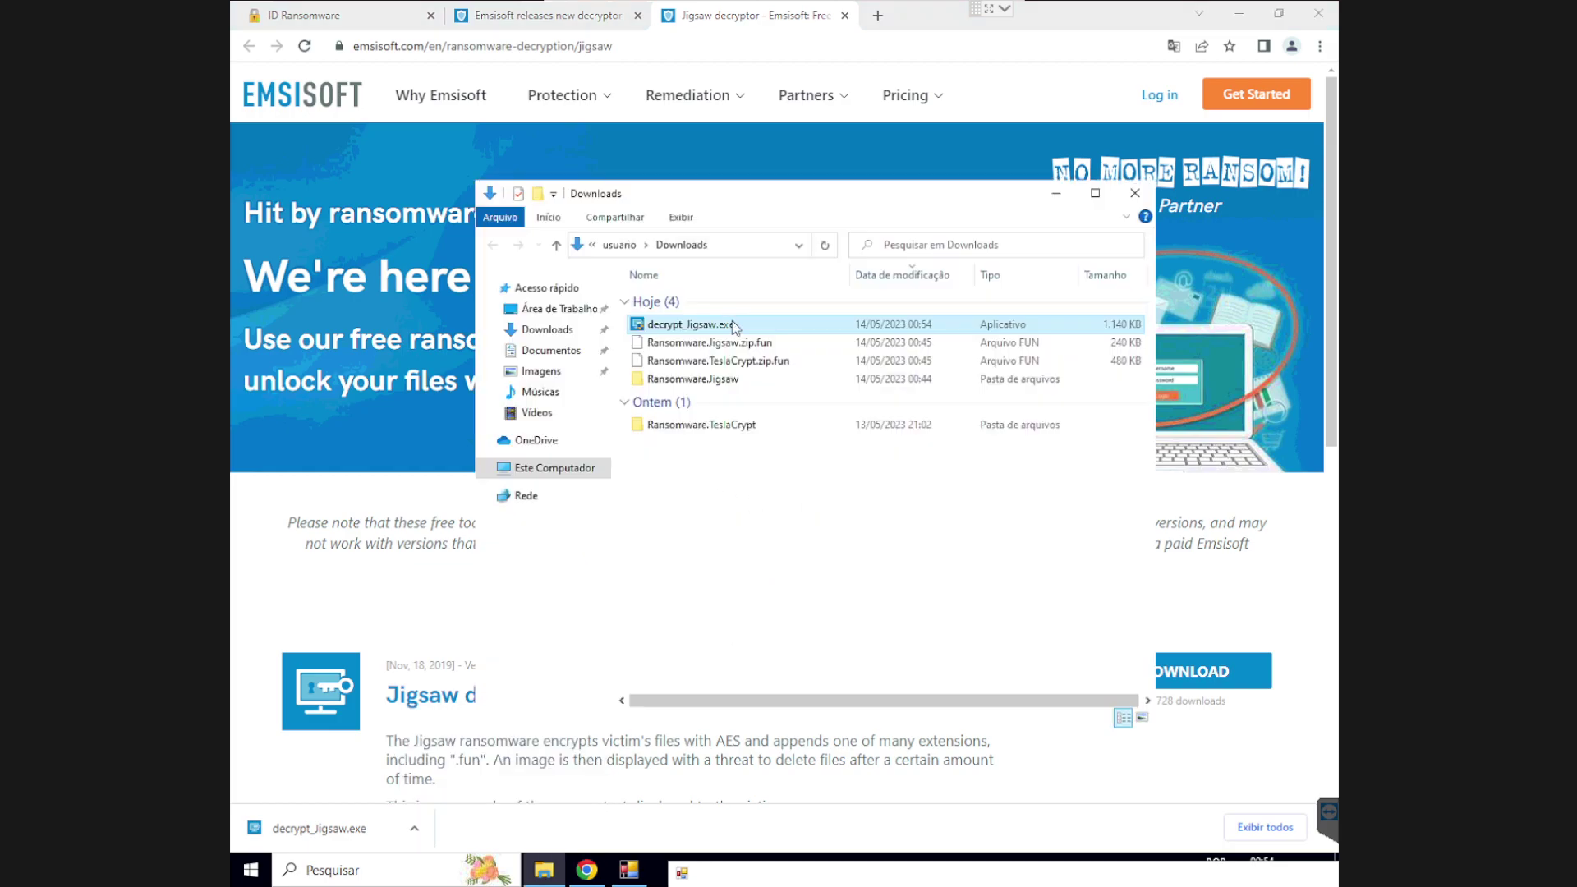
right_click(723, 330)
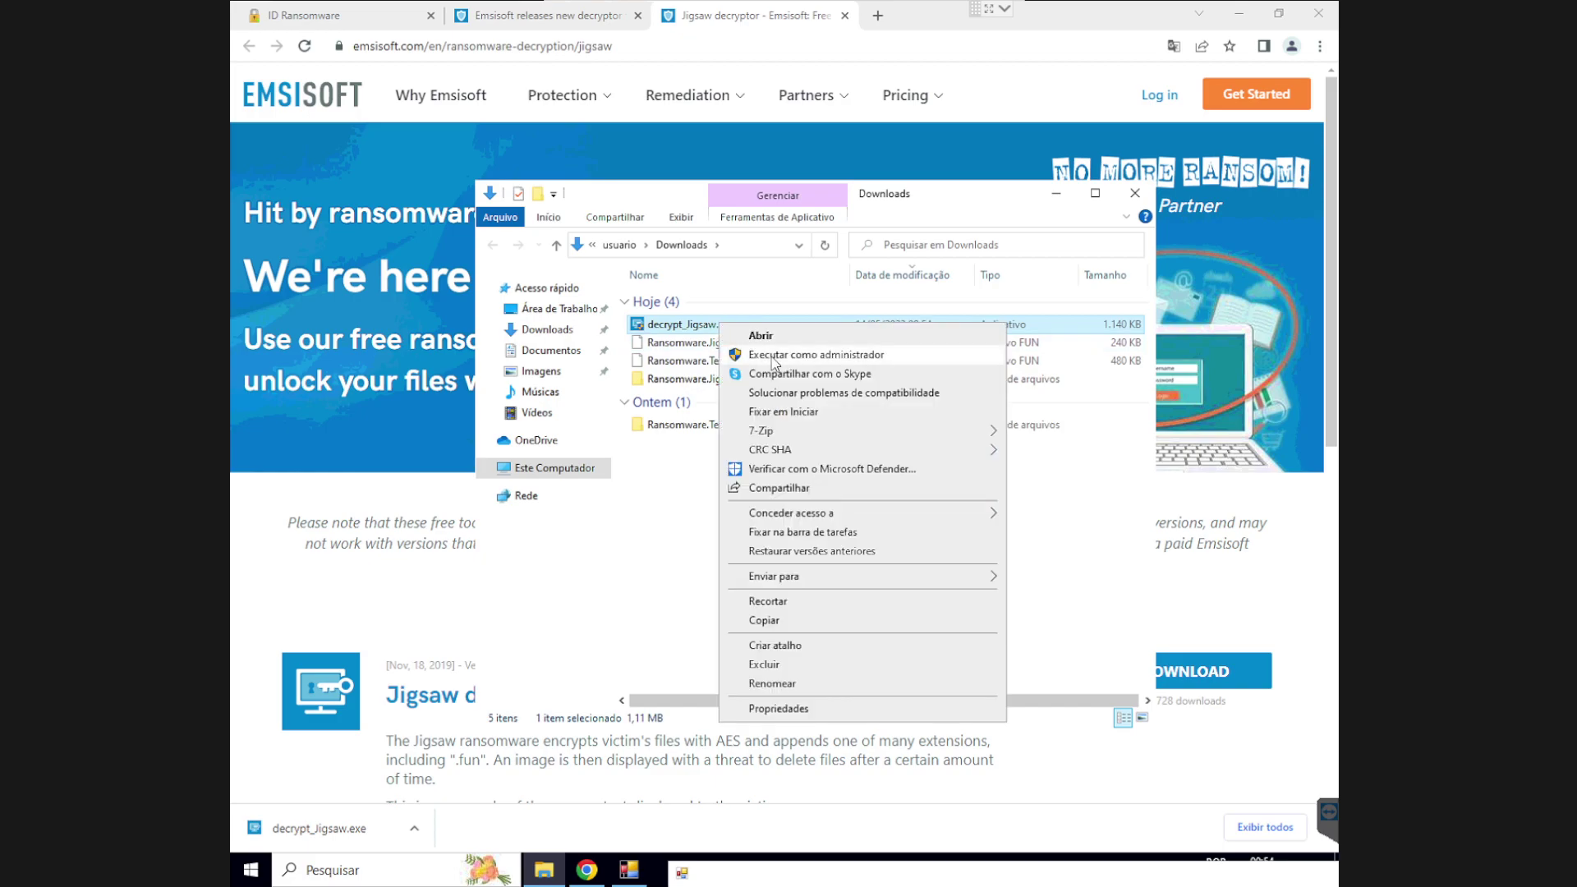
click(773, 355)
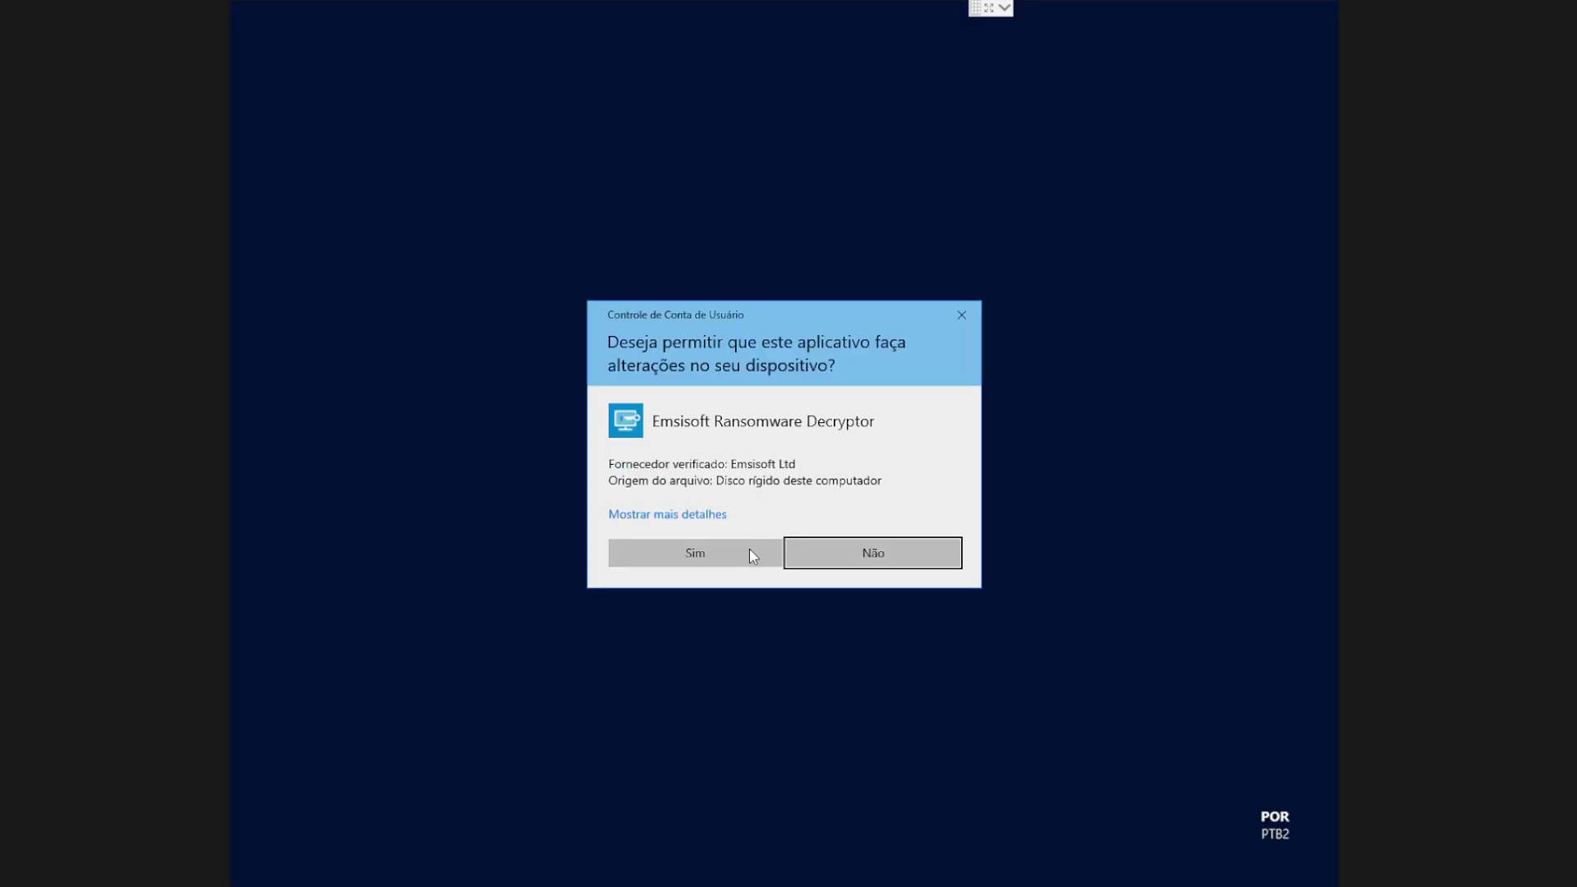
click(749, 552)
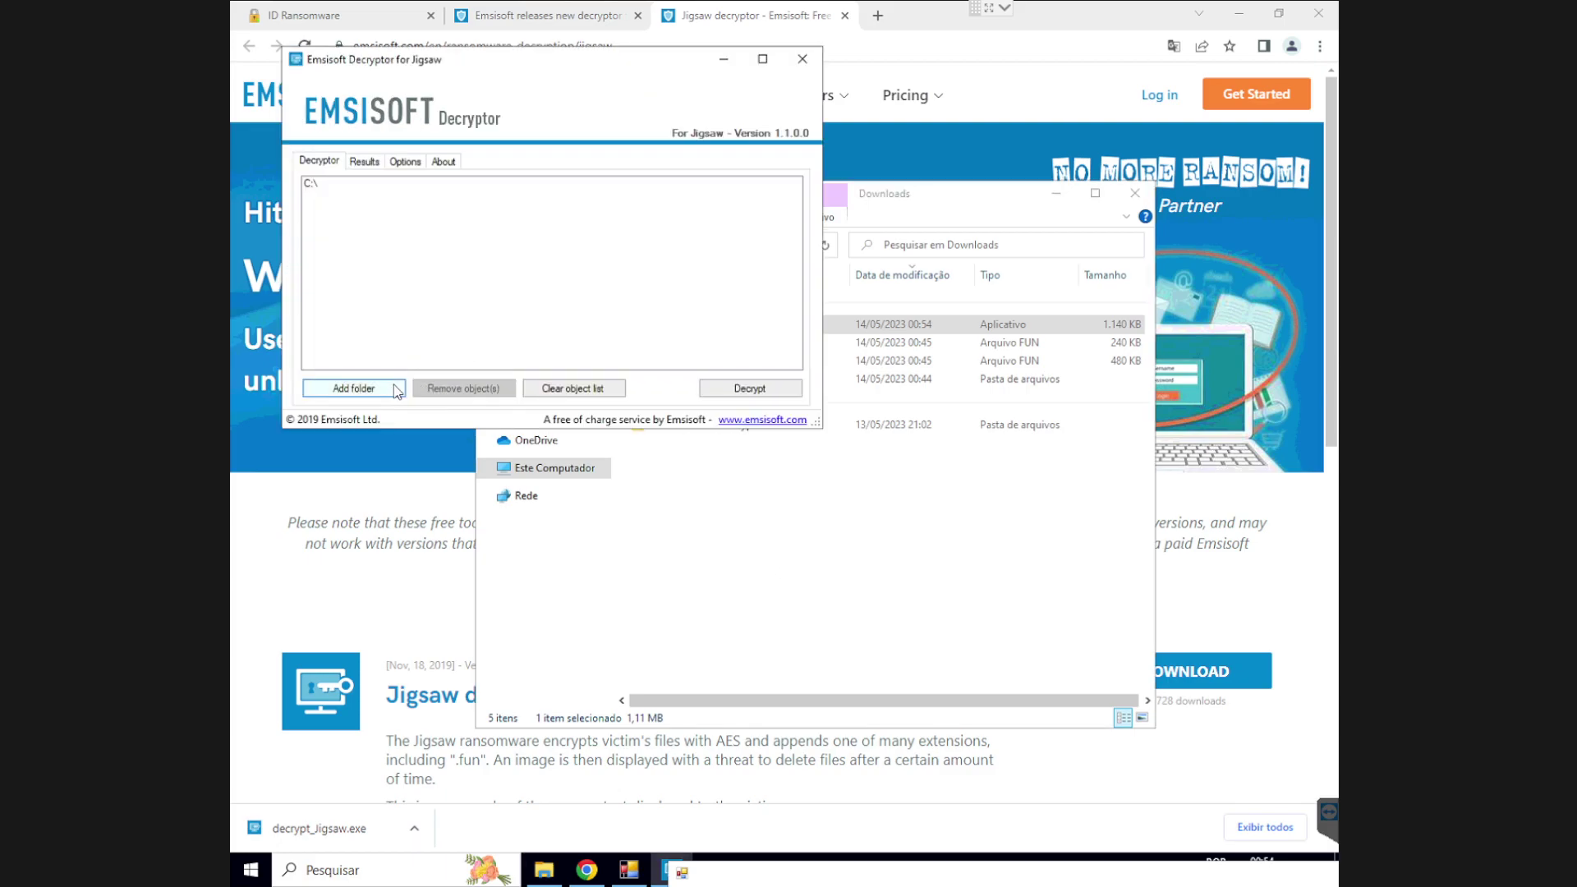
Add the Documentos folder to the decryptor's object list and remove C:\ from it
click(310, 183)
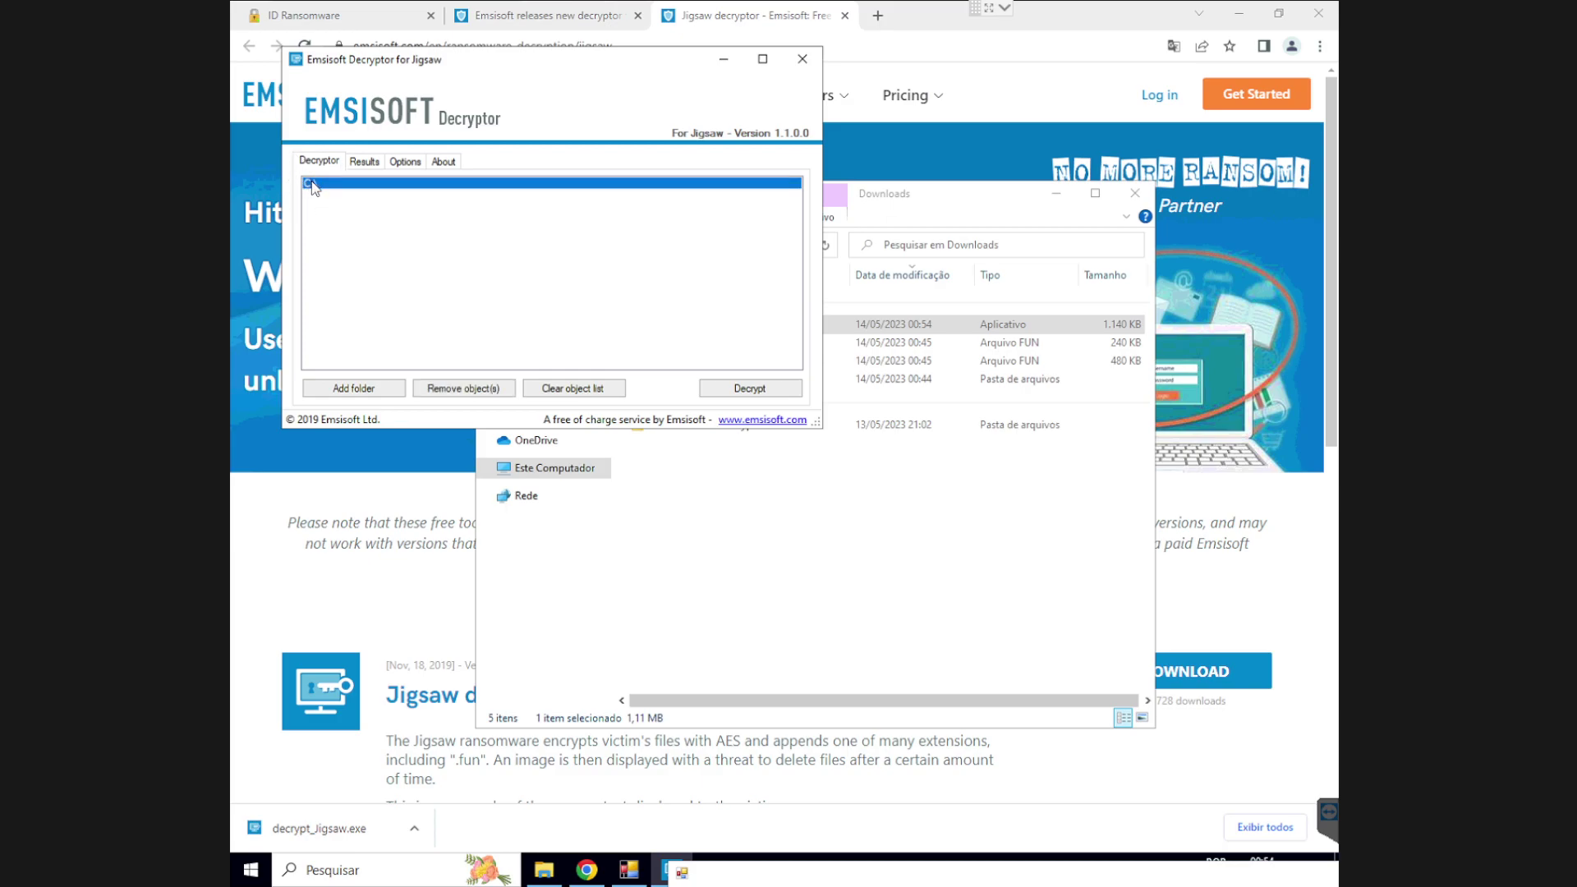
click(368, 393)
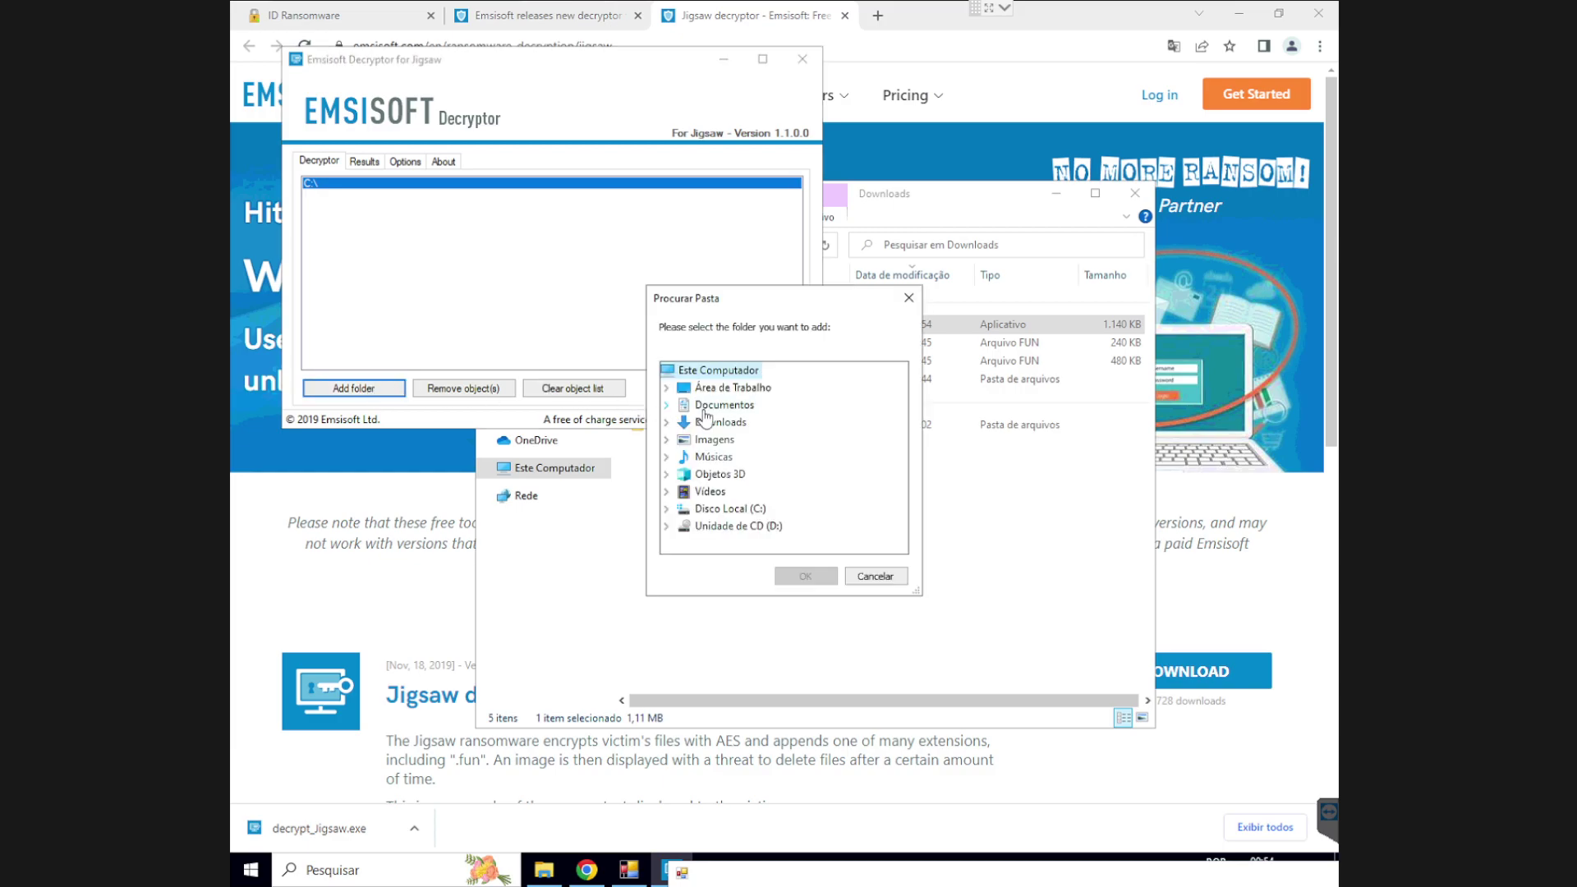
click(704, 408)
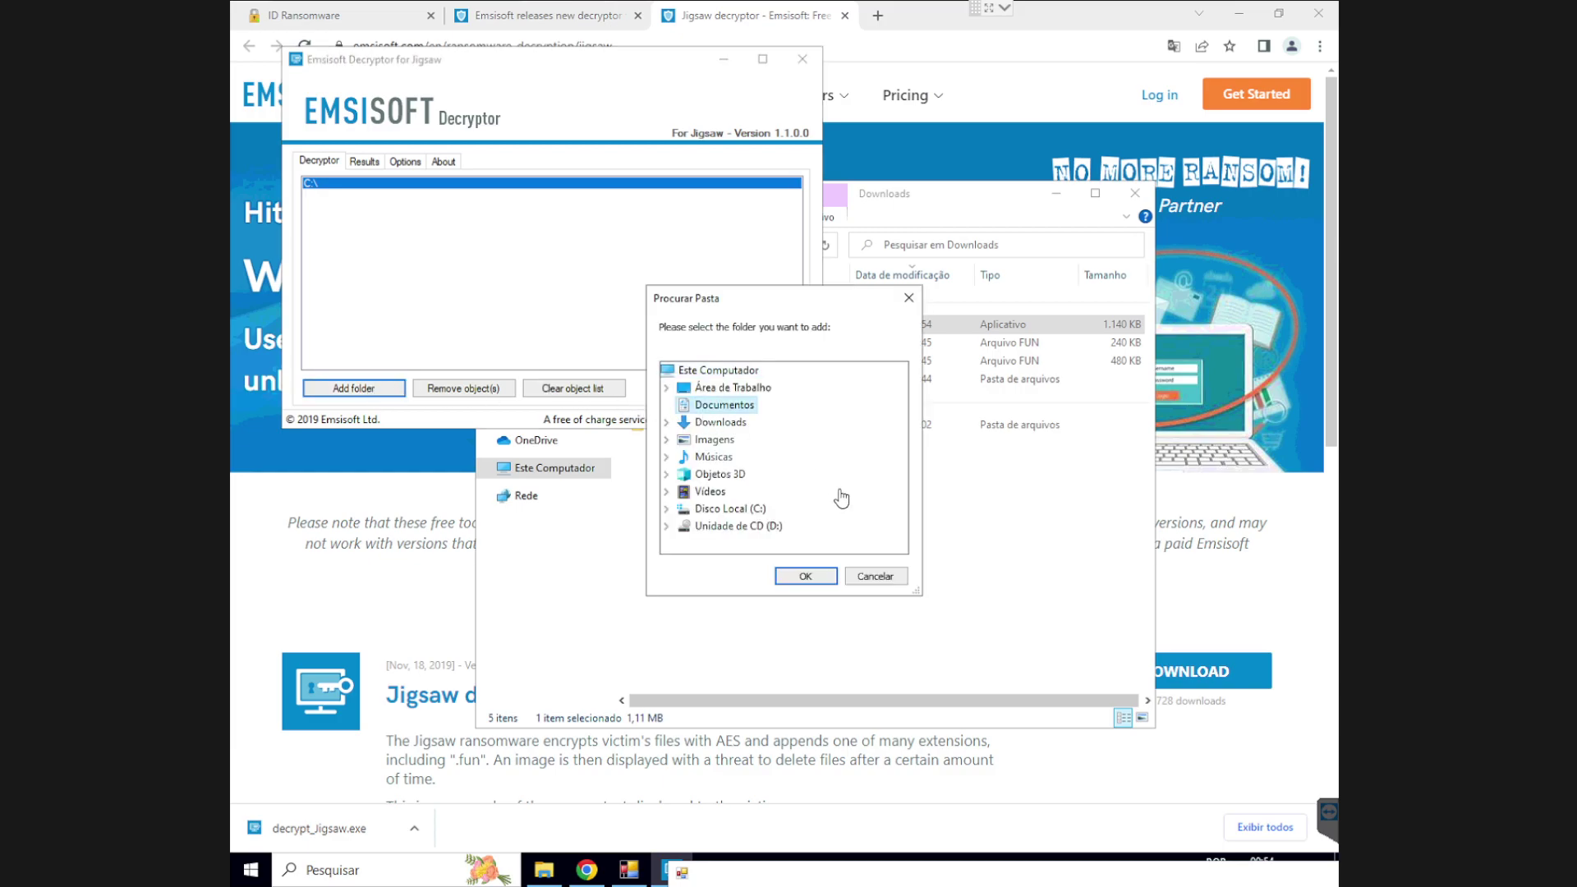
click(813, 578)
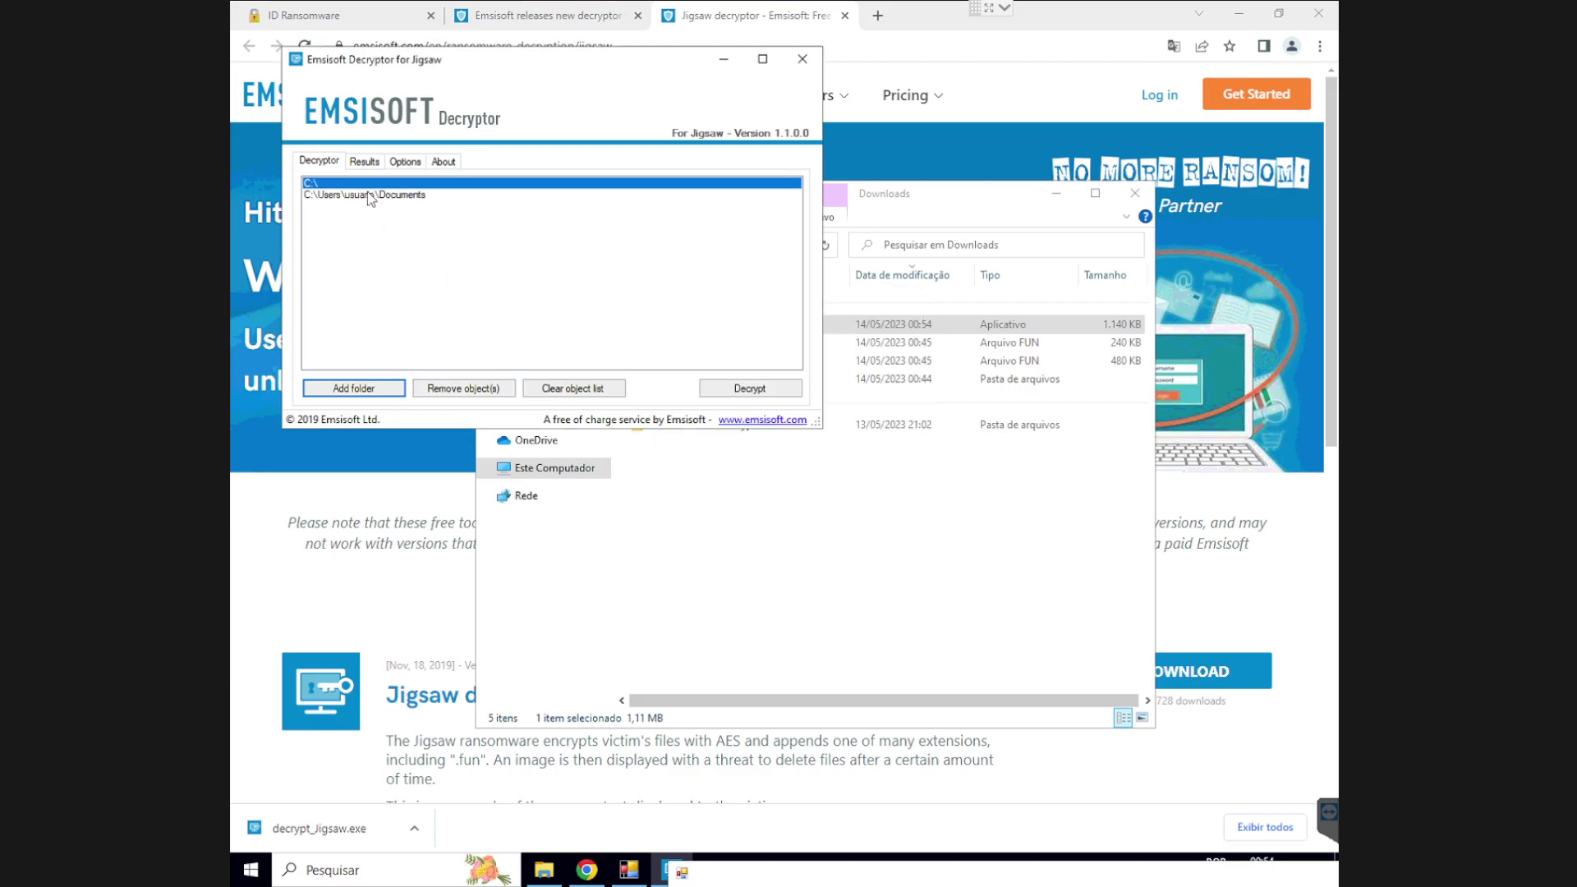
click(464, 388)
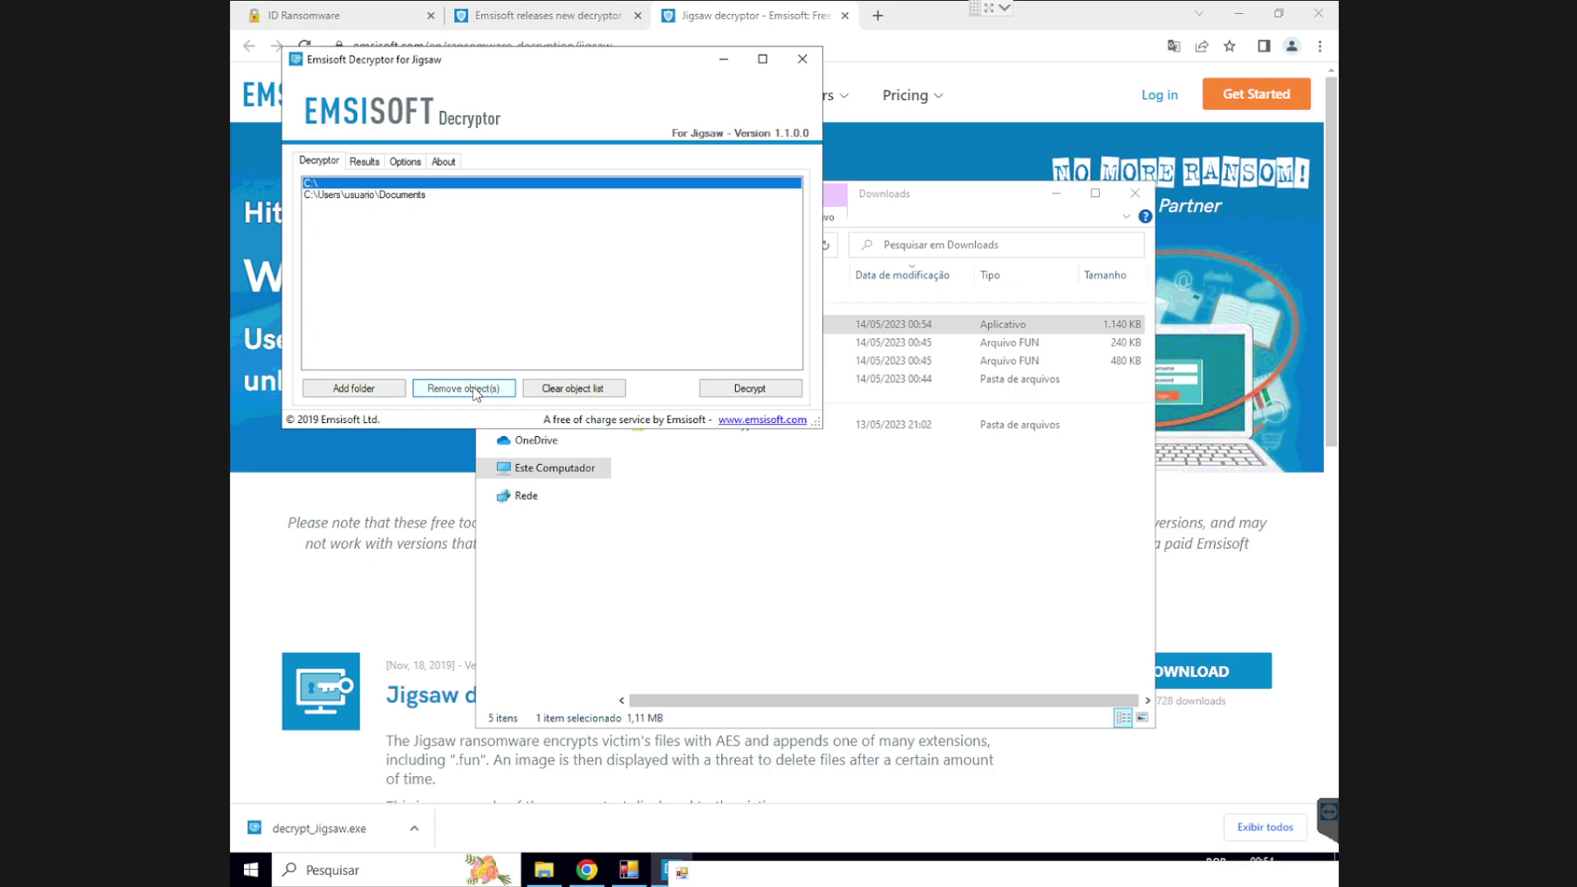
Decrypt the files in the listed folder, close the decryptor, and open Documentos to check the recovered files
click(748, 390)
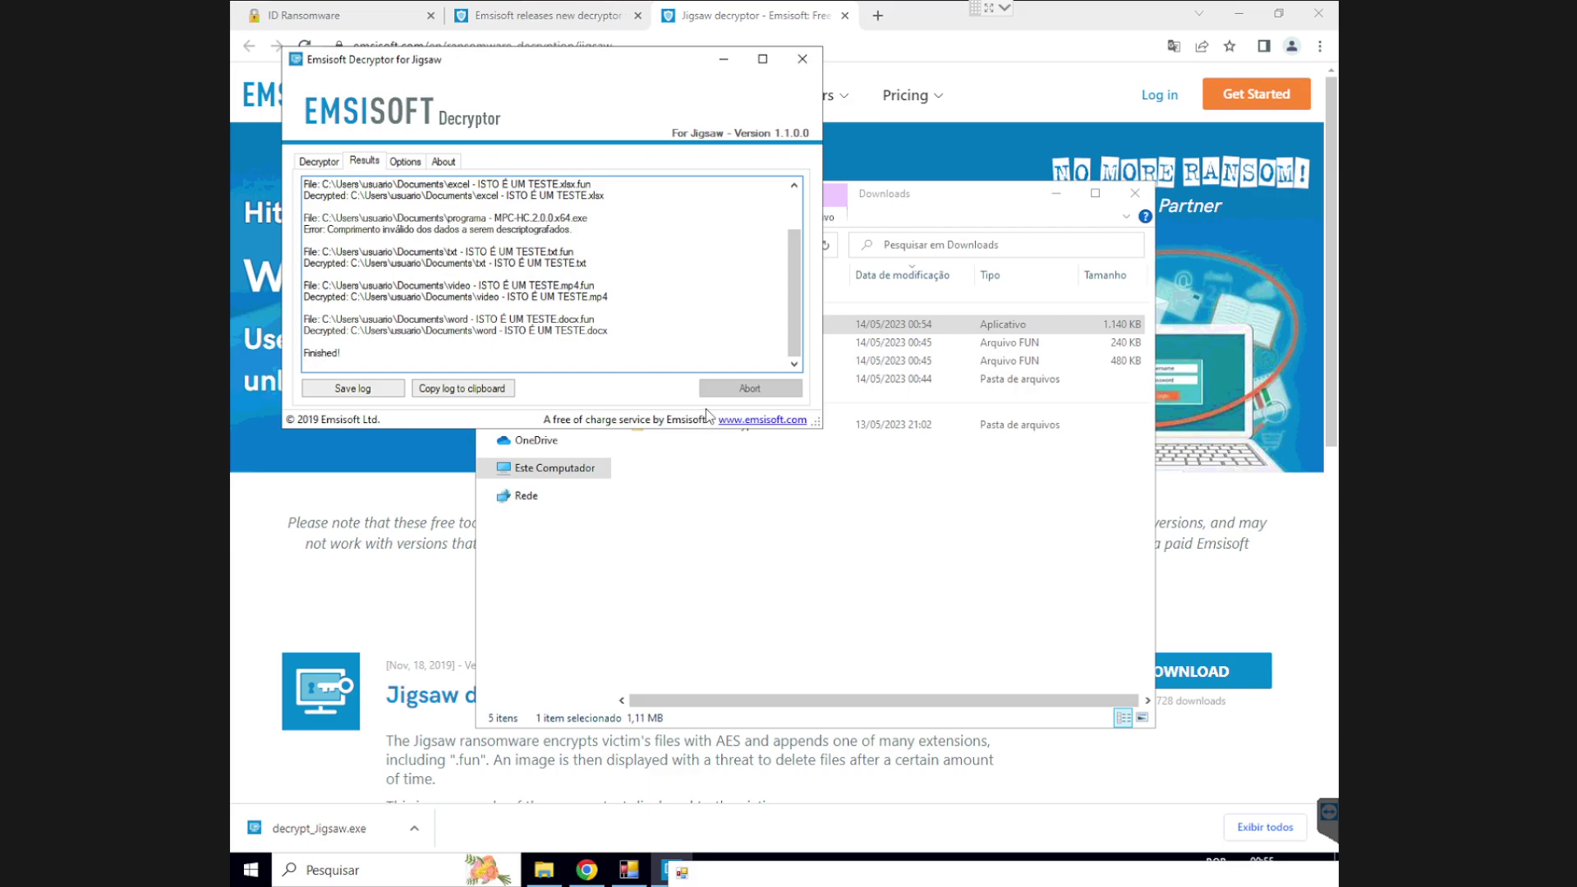
click(803, 58)
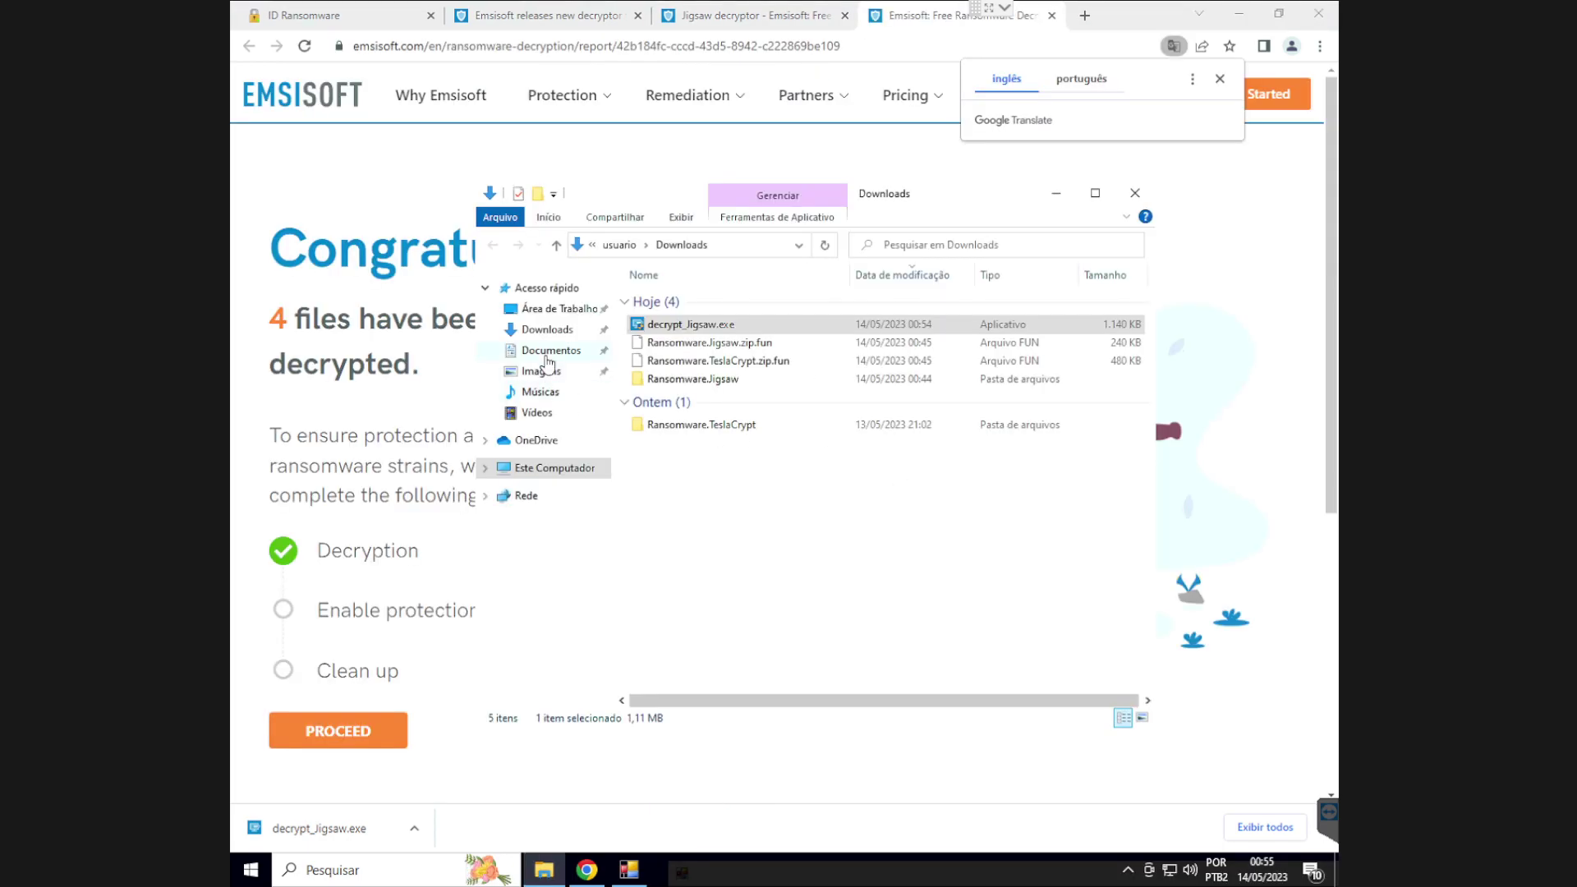
click(555, 356)
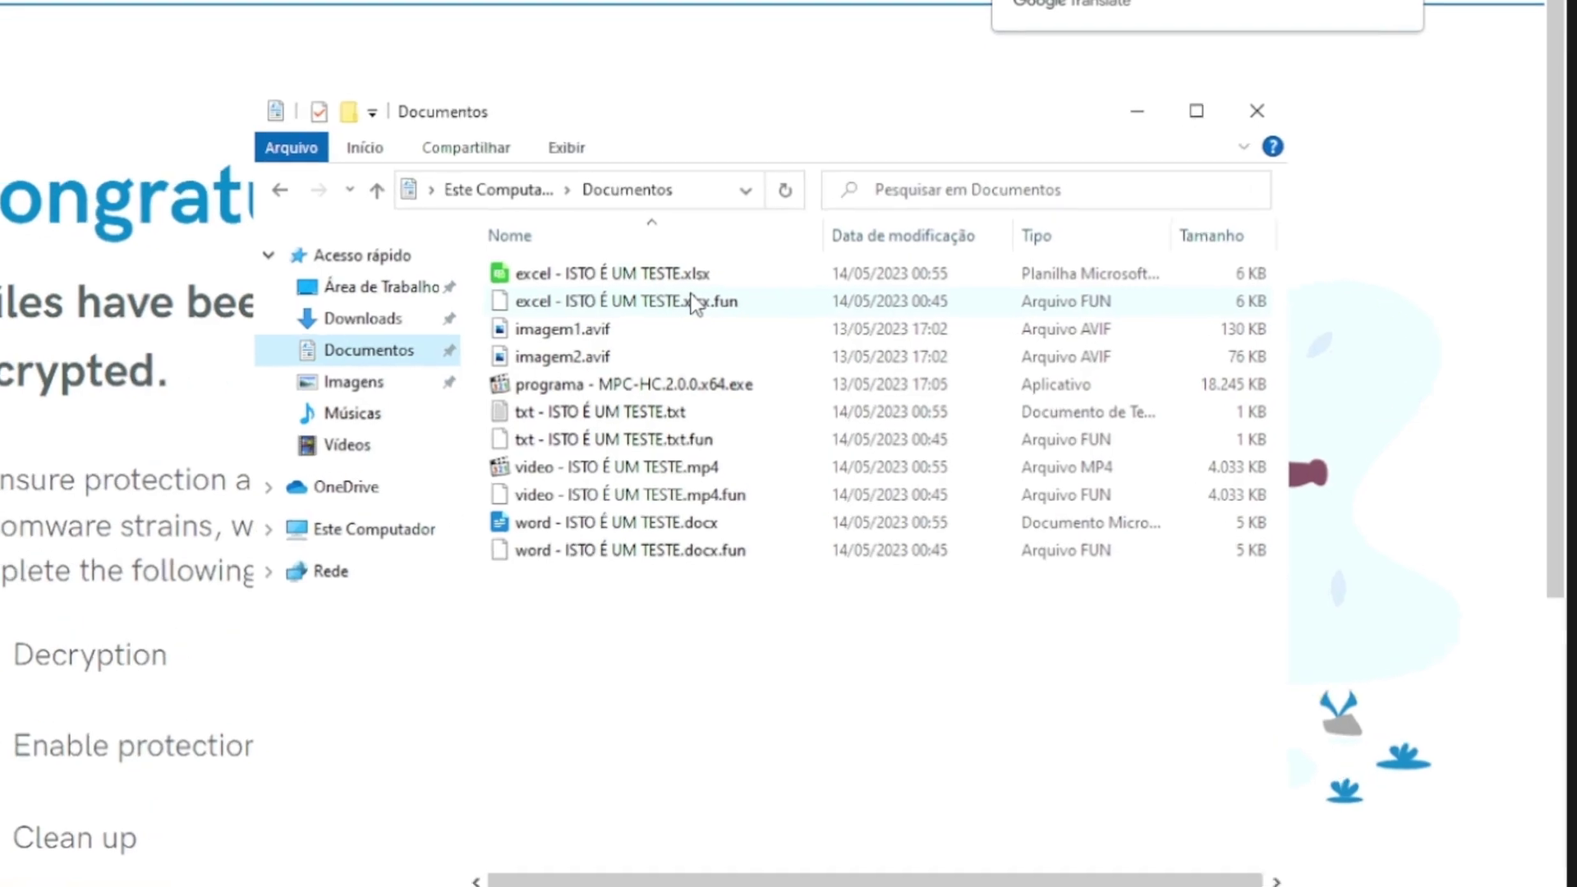
click(636, 293)
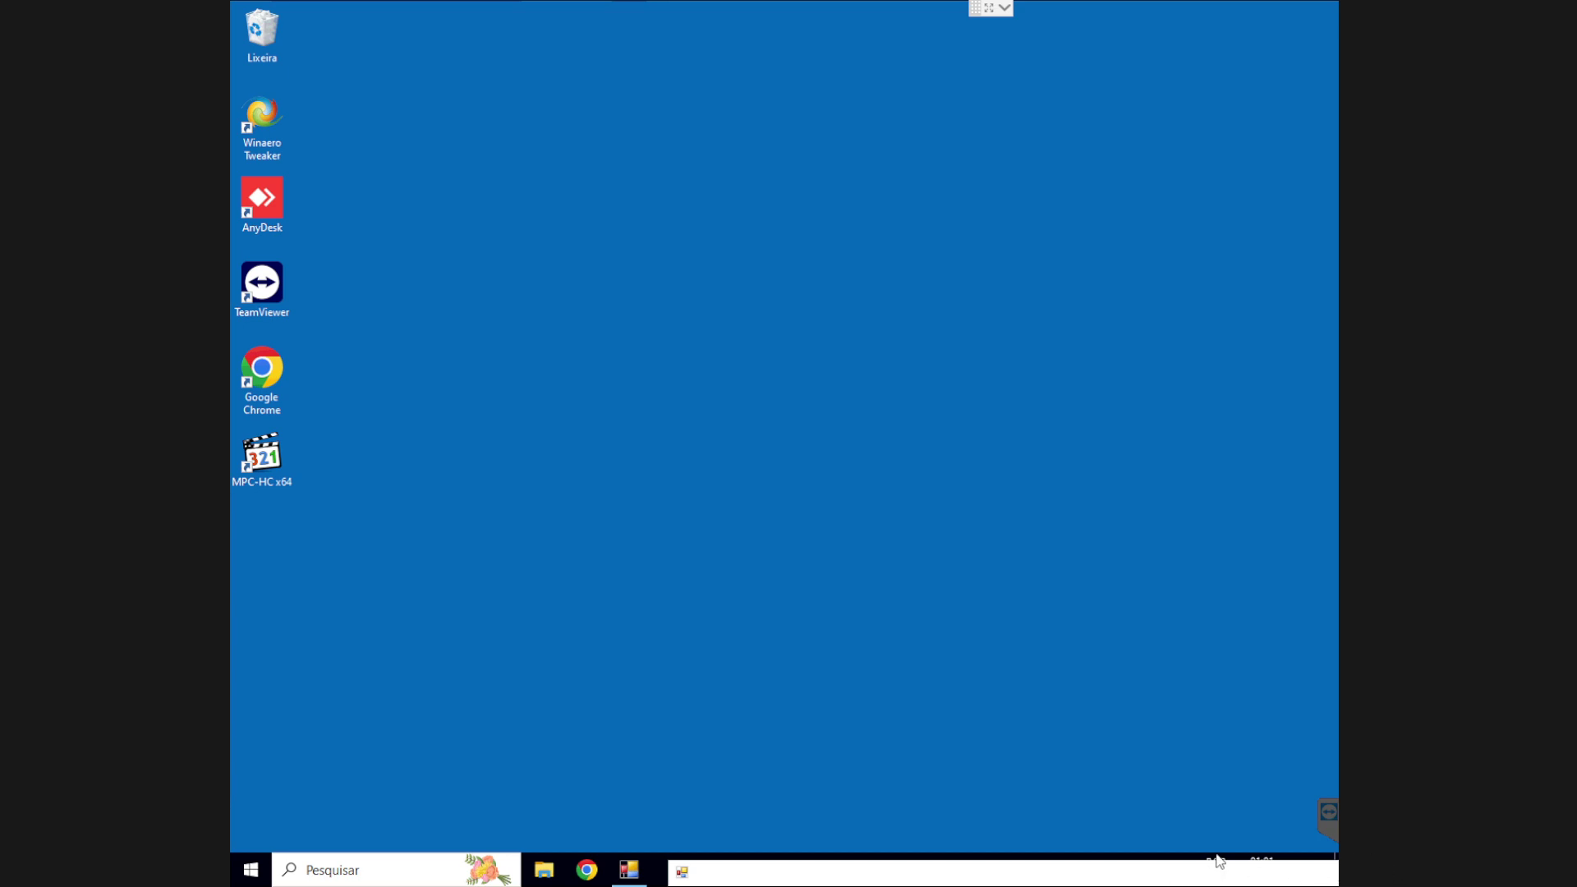
Open System Configuration by searching for MSCONFIG and enable safe boot with the Mínima option
click(394, 870)
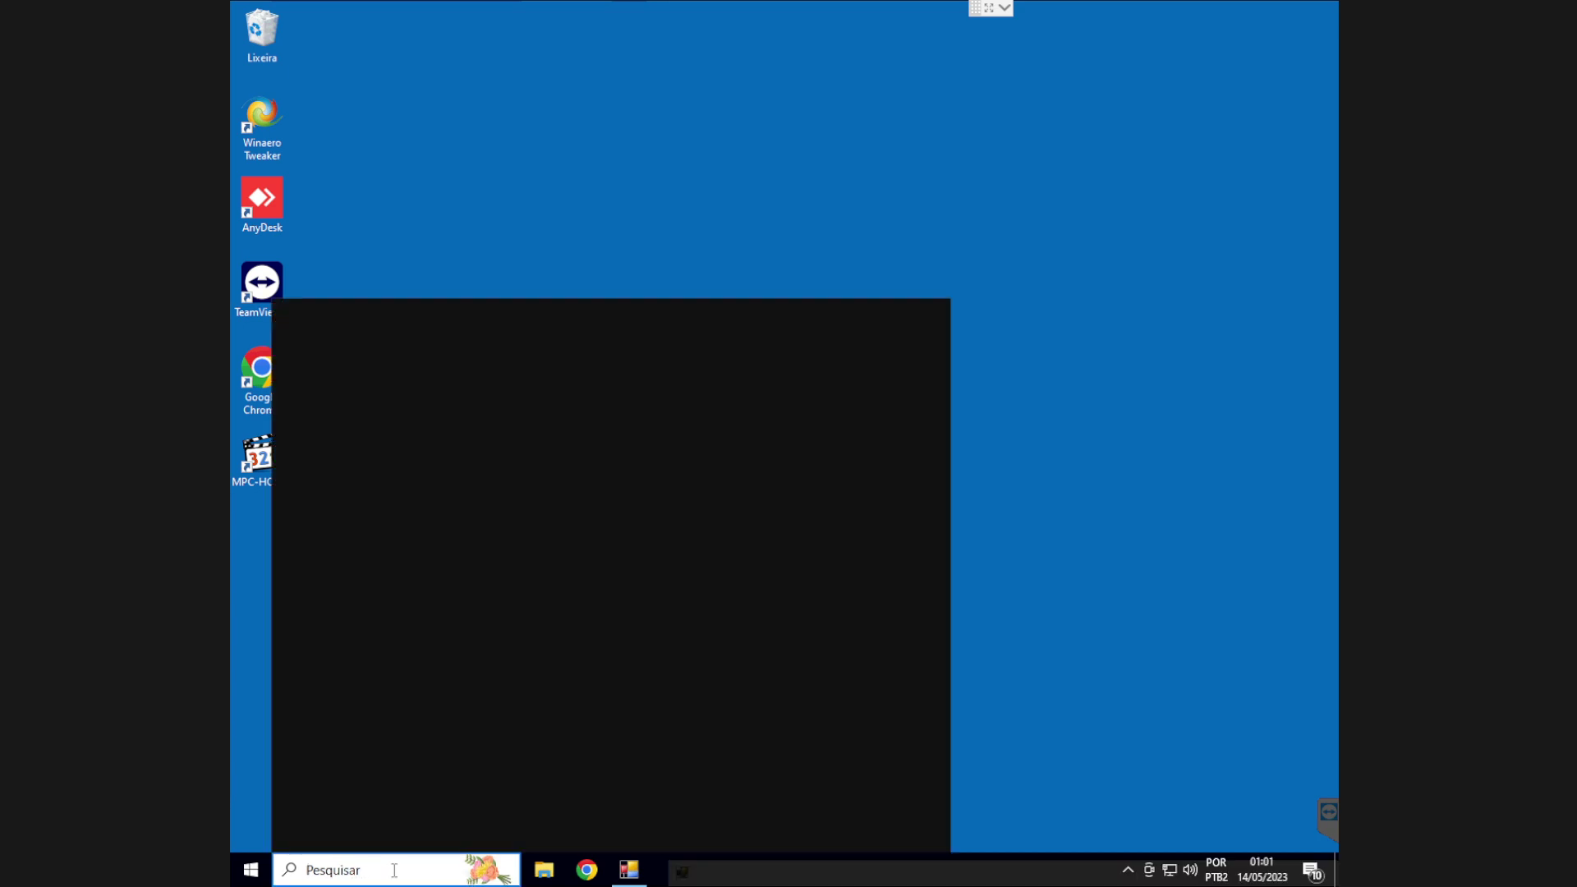
text(MSCONFIG)
key(Return)
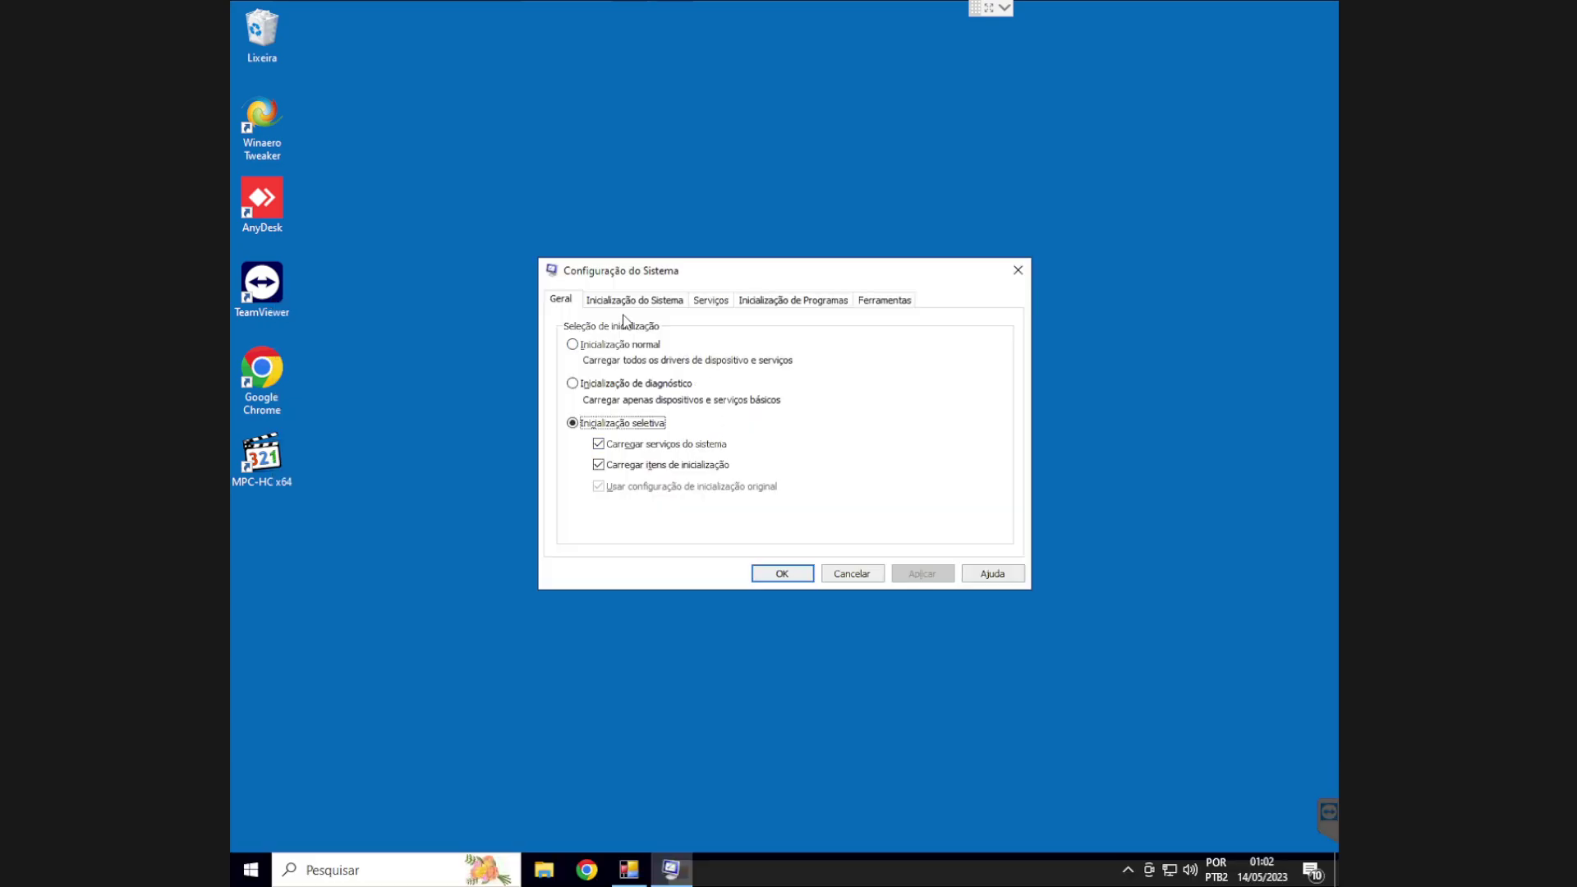
click(633, 303)
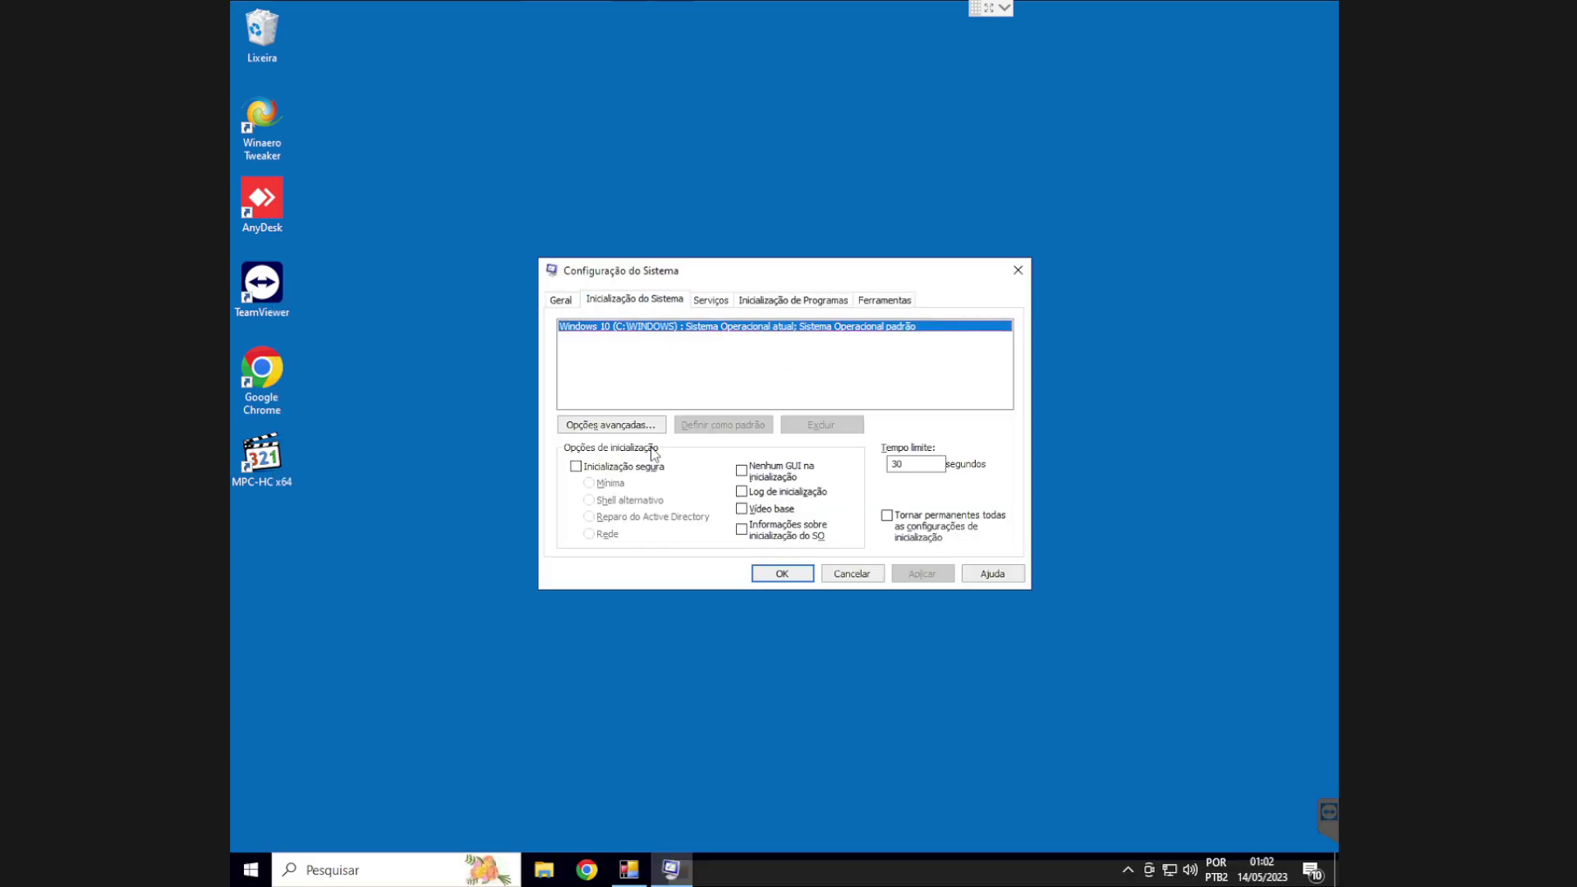
click(576, 466)
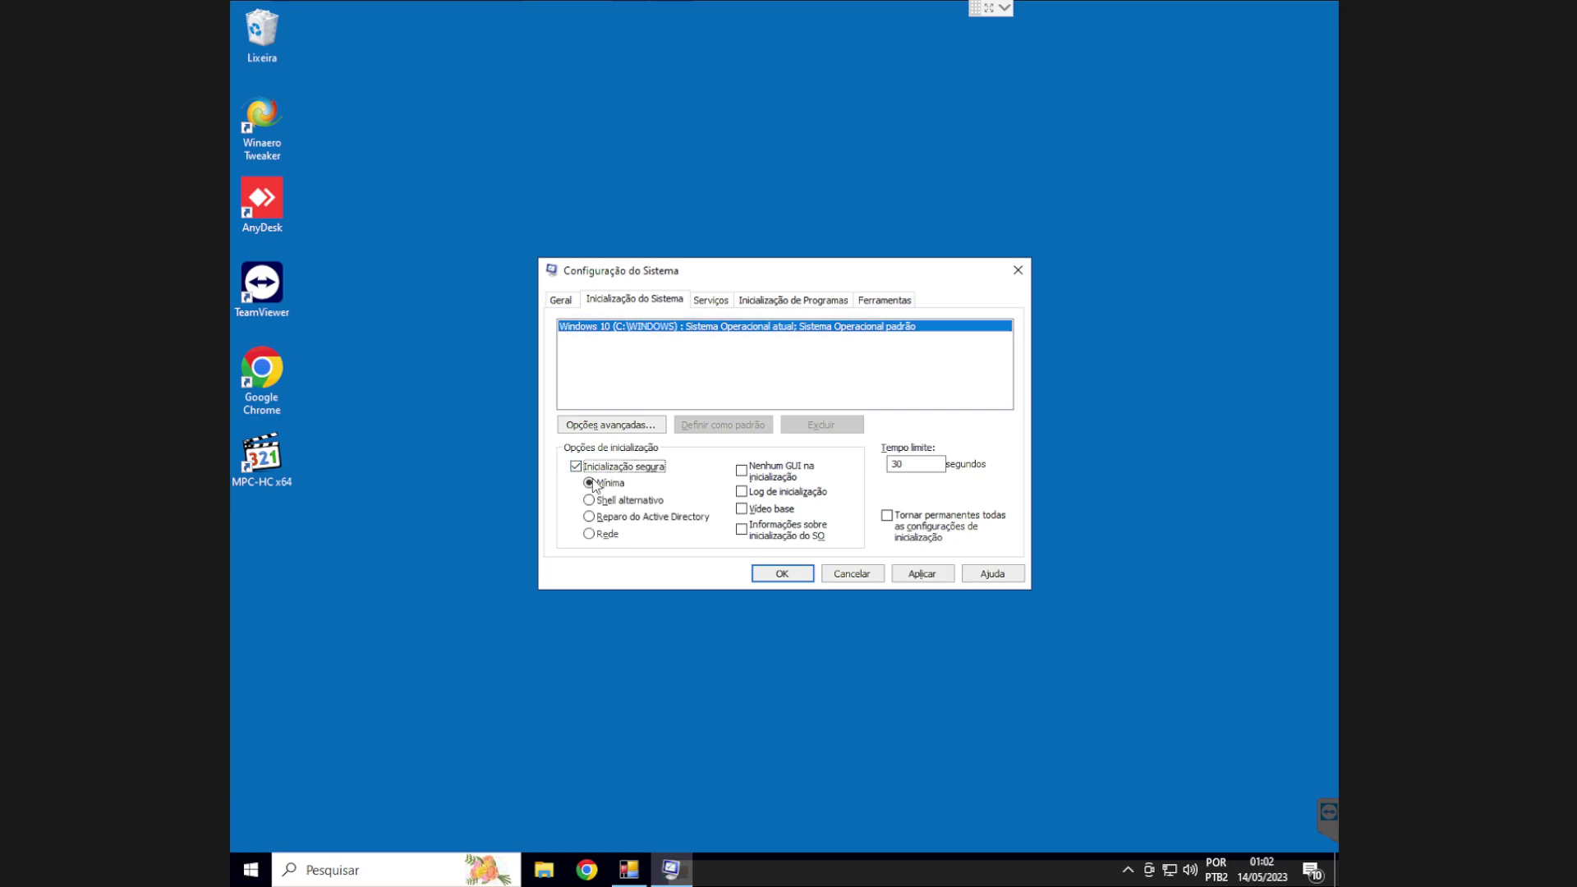
click(783, 575)
Restart the computer, dismissing the pop-up message and restarting despite the app that blocks it
click(763, 475)
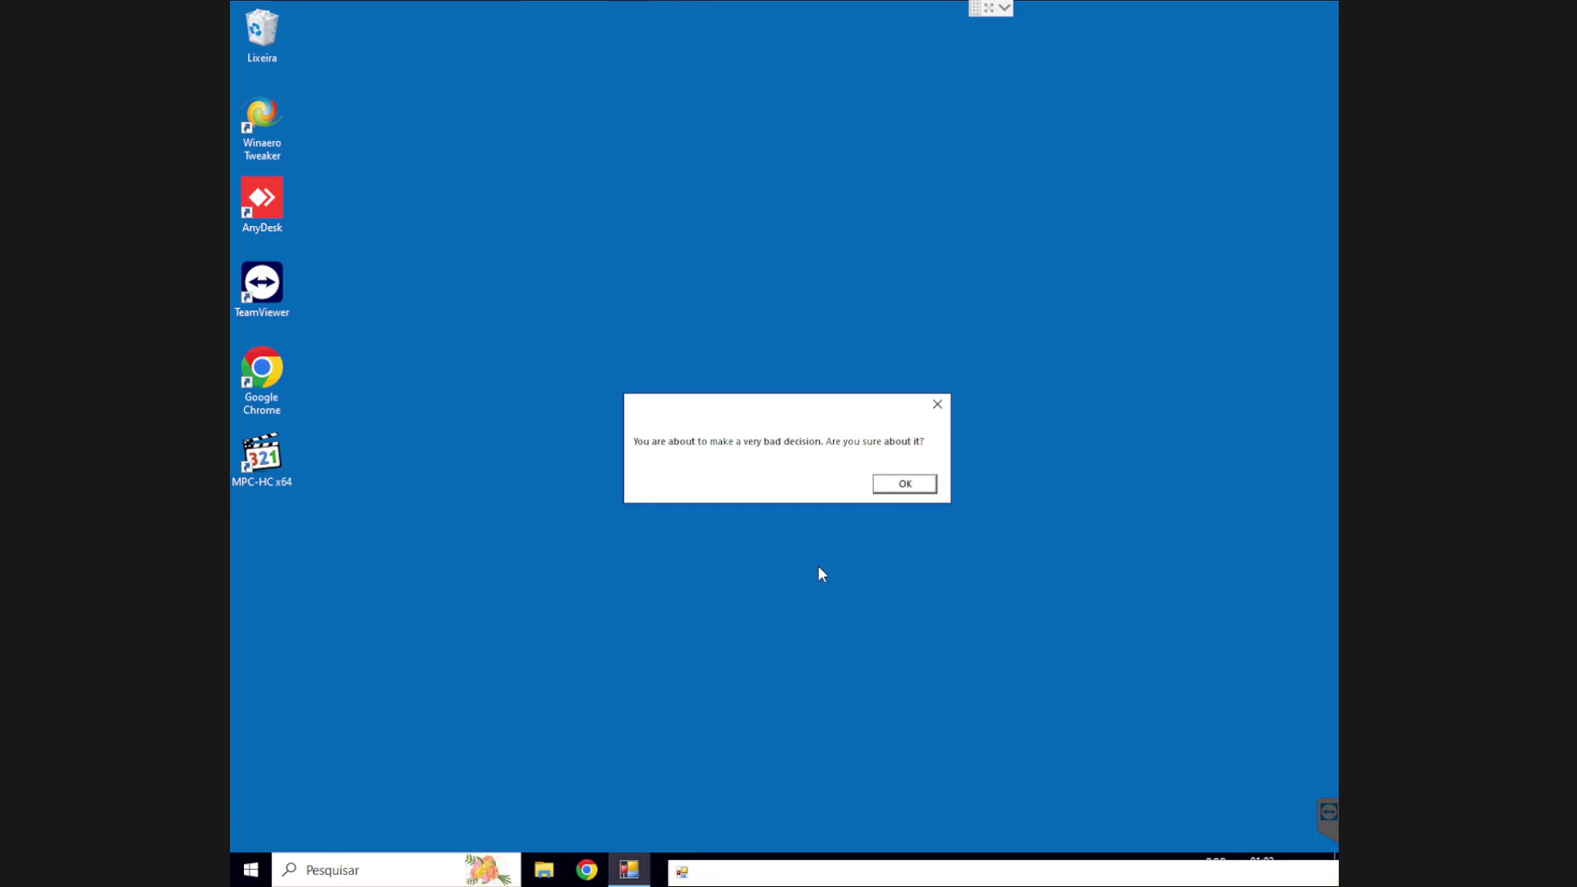
click(904, 487)
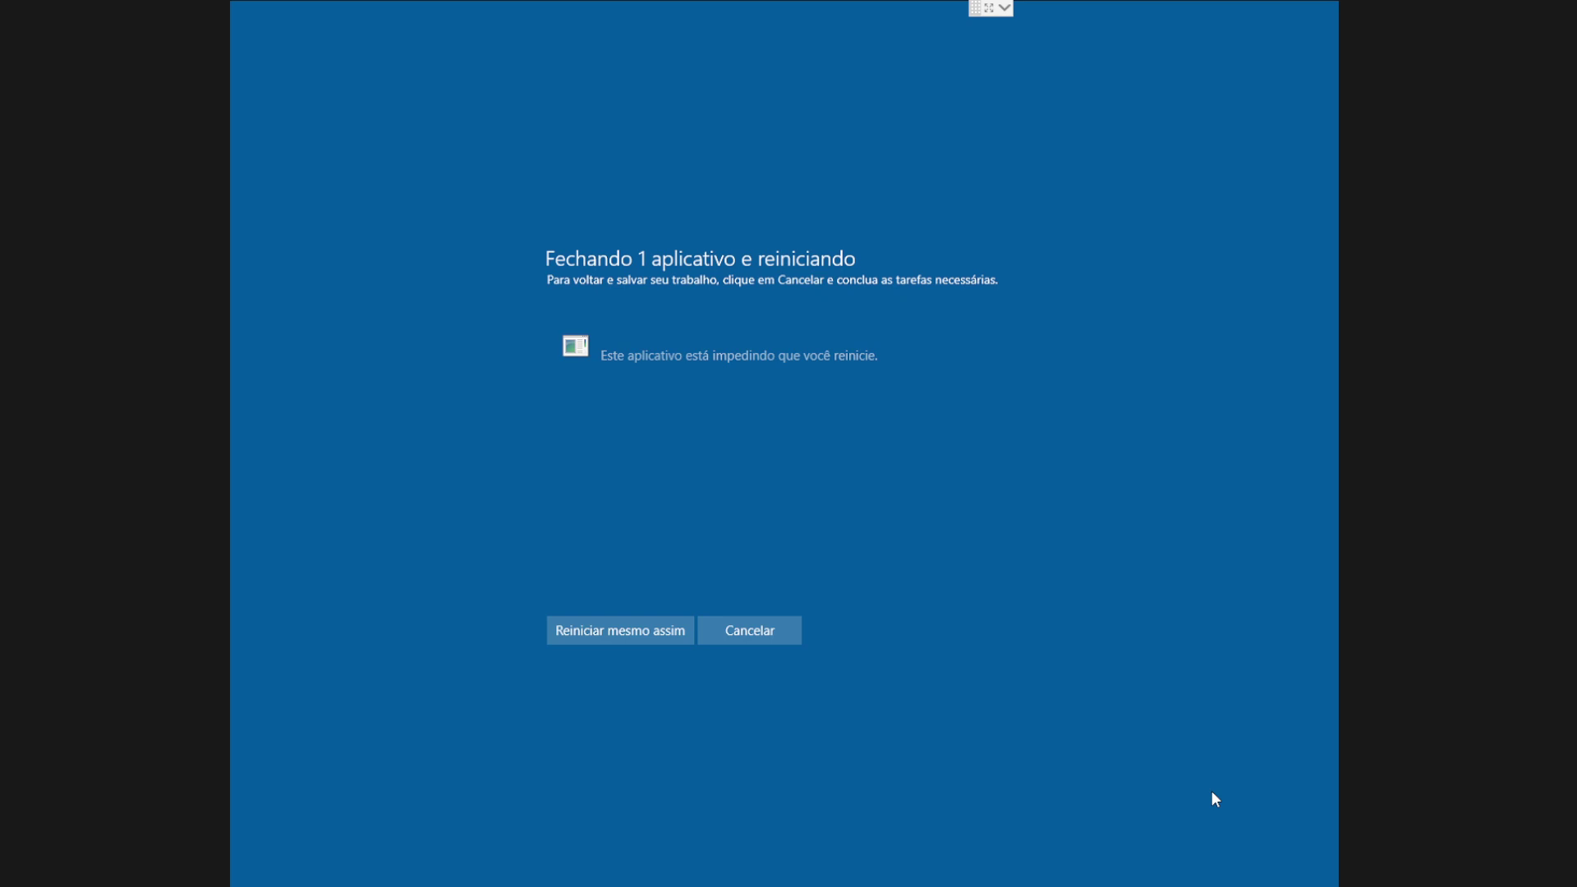
click(649, 633)
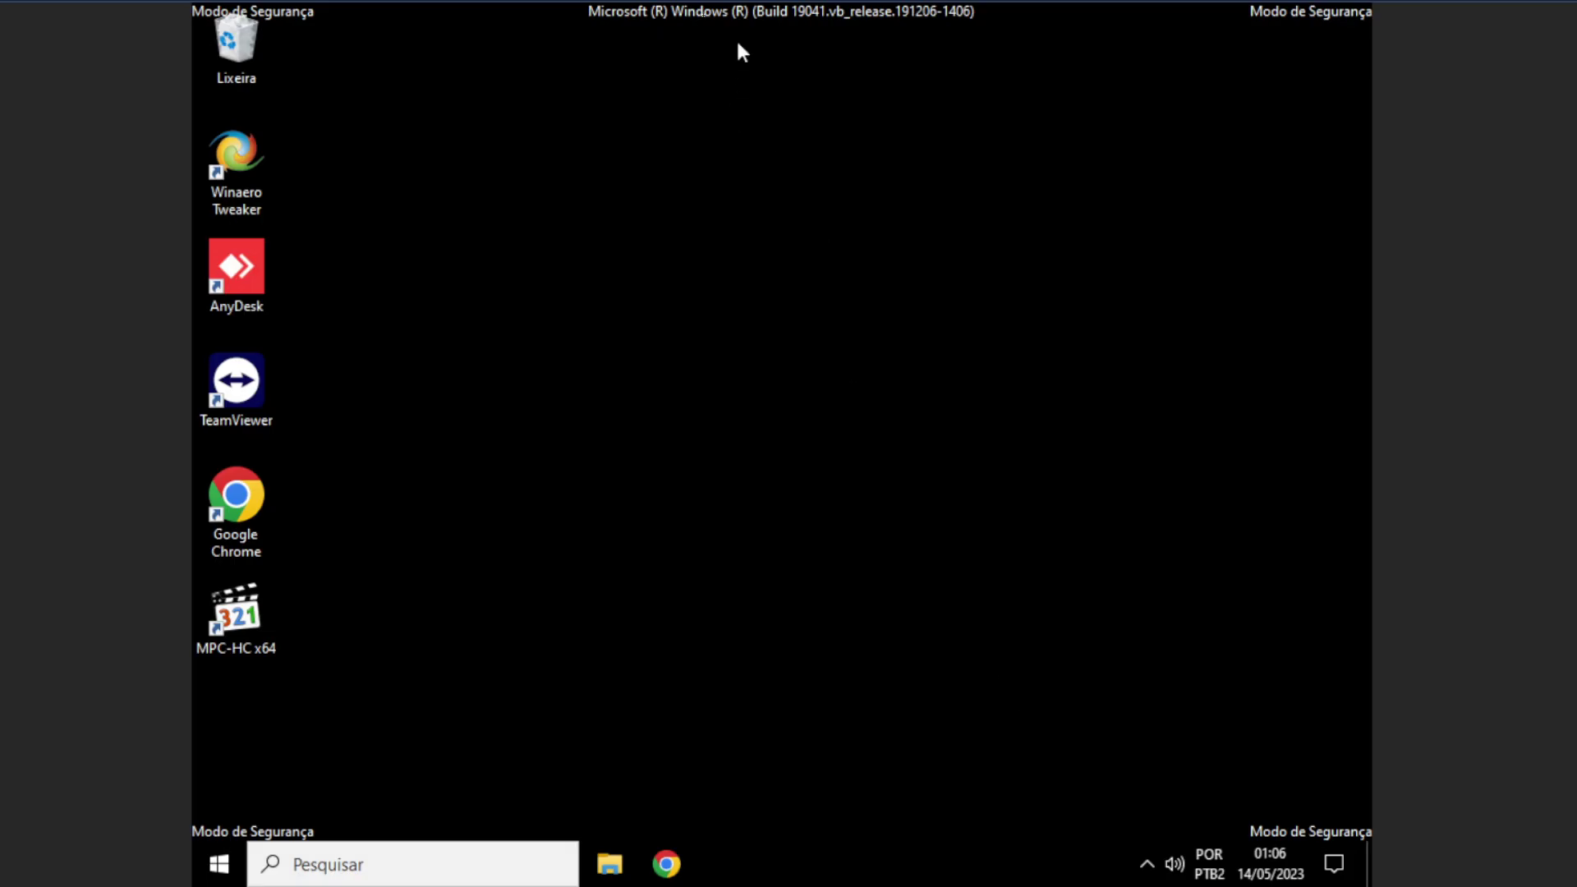
Browse Este Computador and the Documentos folder in File Explorer while in safe mode
click(608, 867)
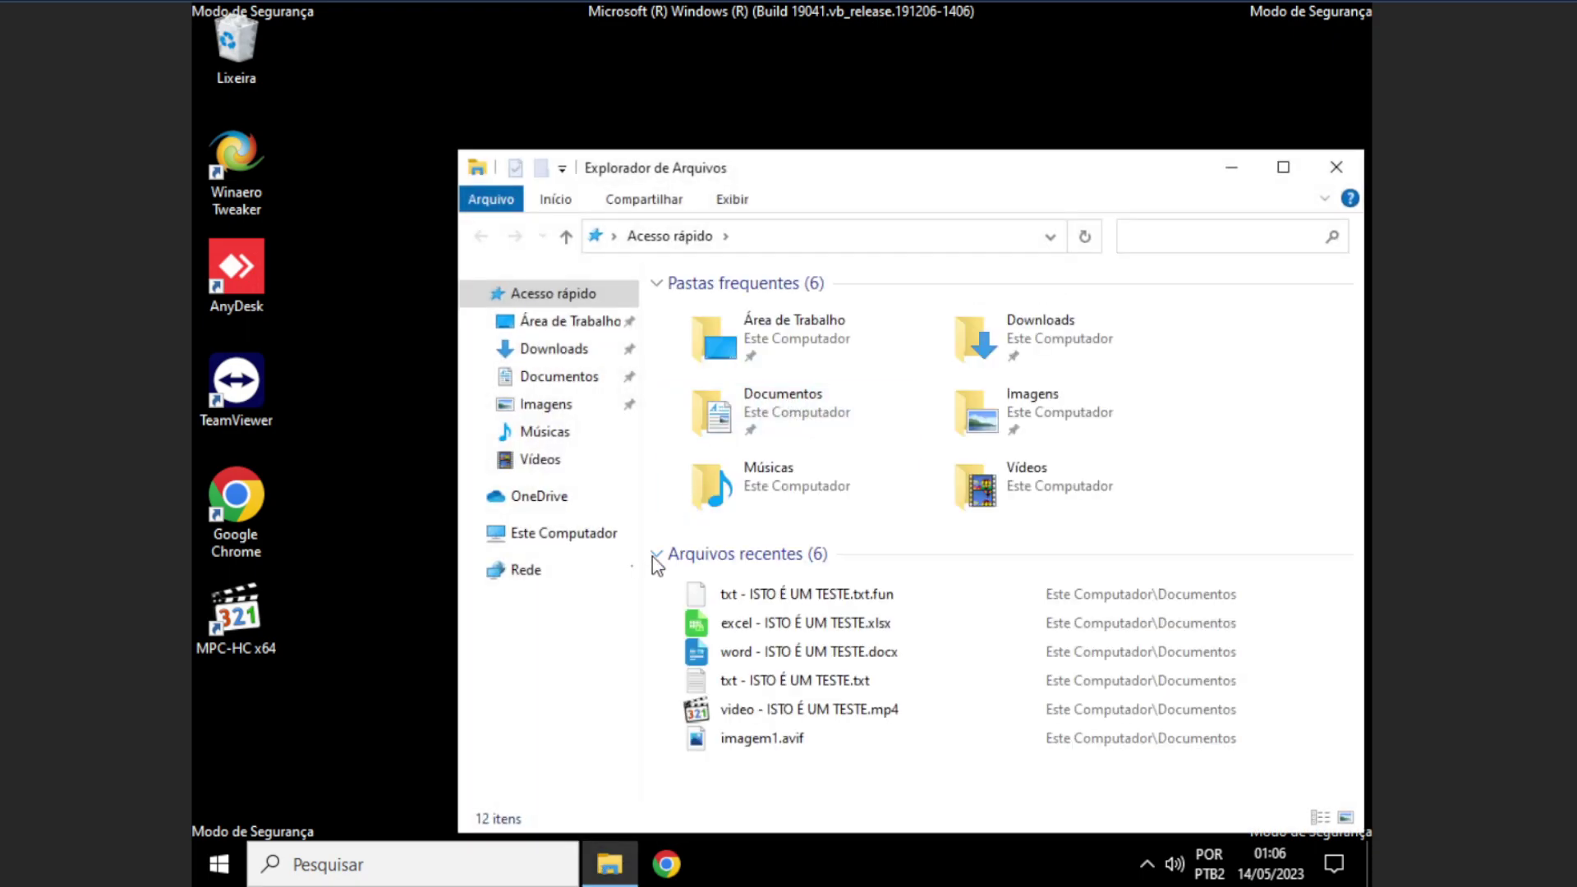
click(587, 549)
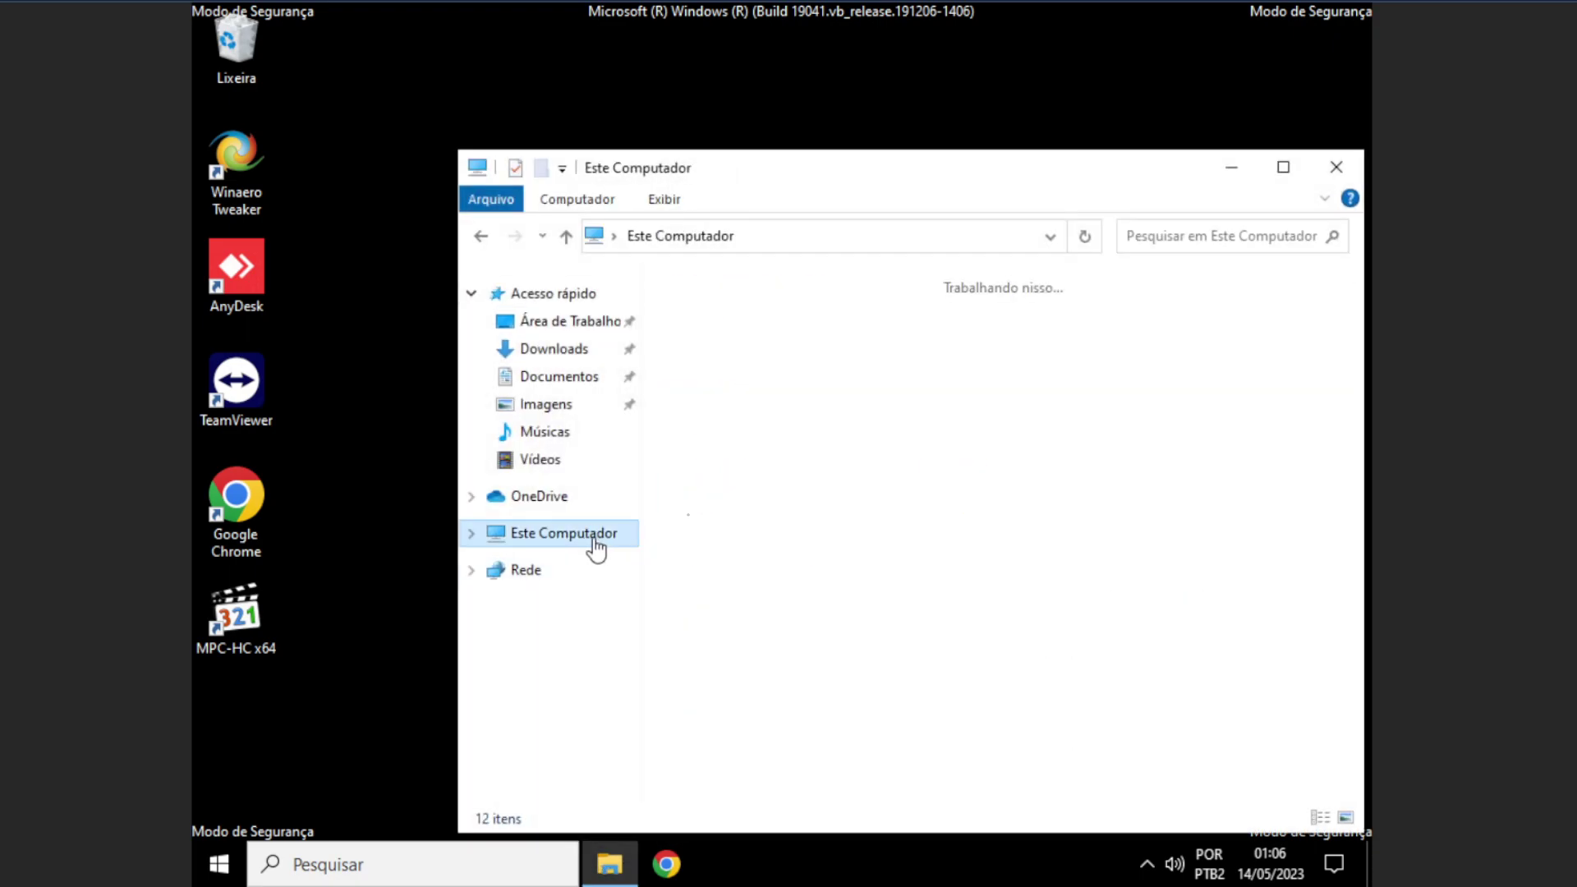
click(587, 377)
click(813, 312)
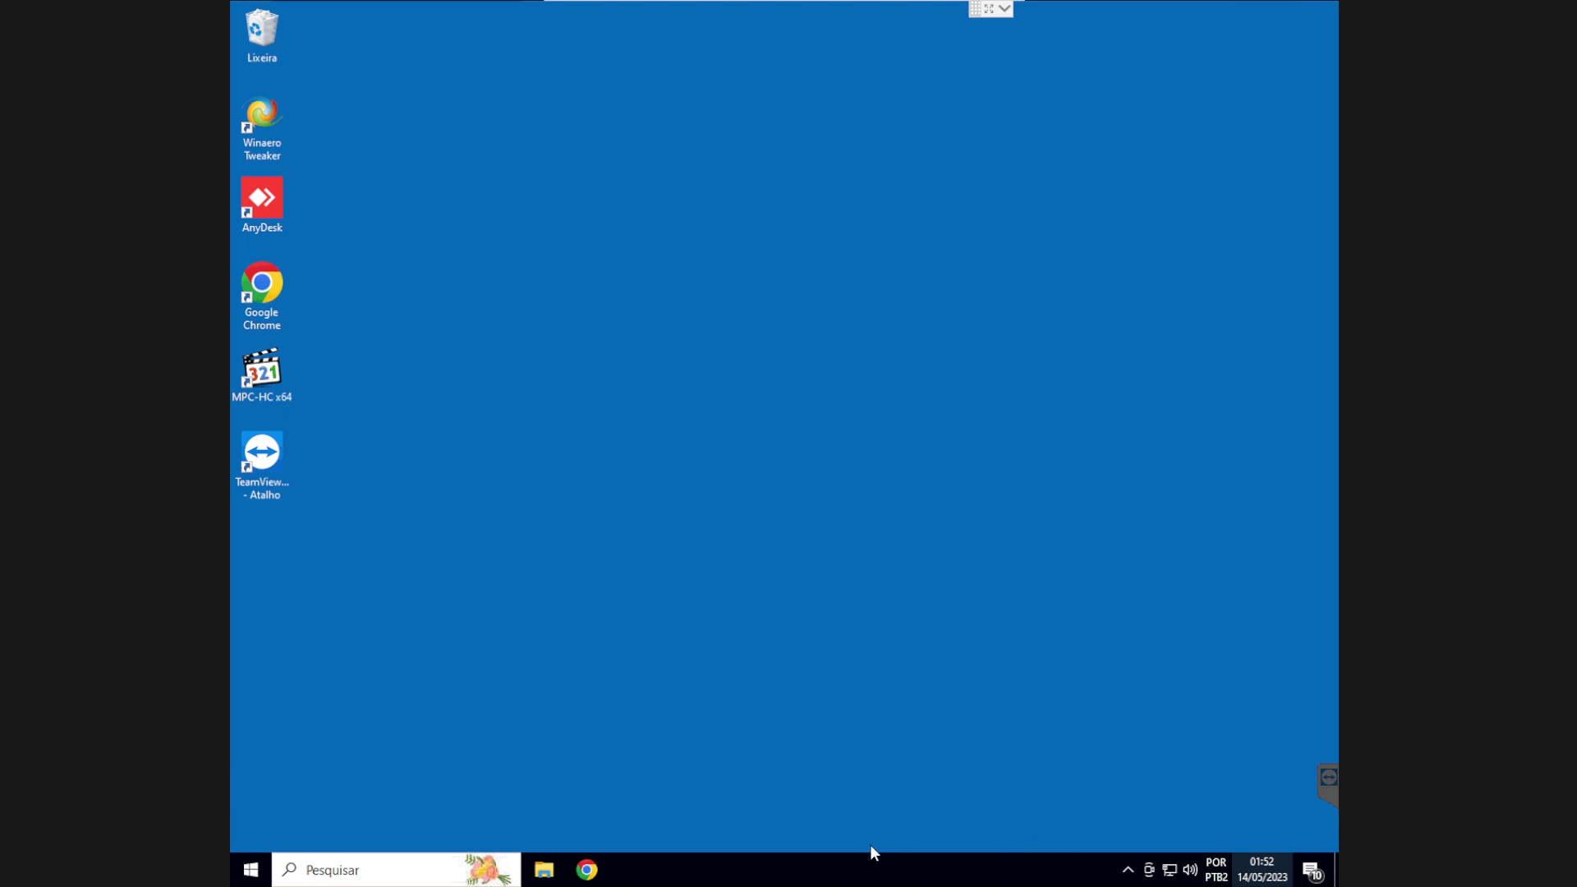
Search for "windows update", open the update settings, and resume the paused updates
click(395, 874)
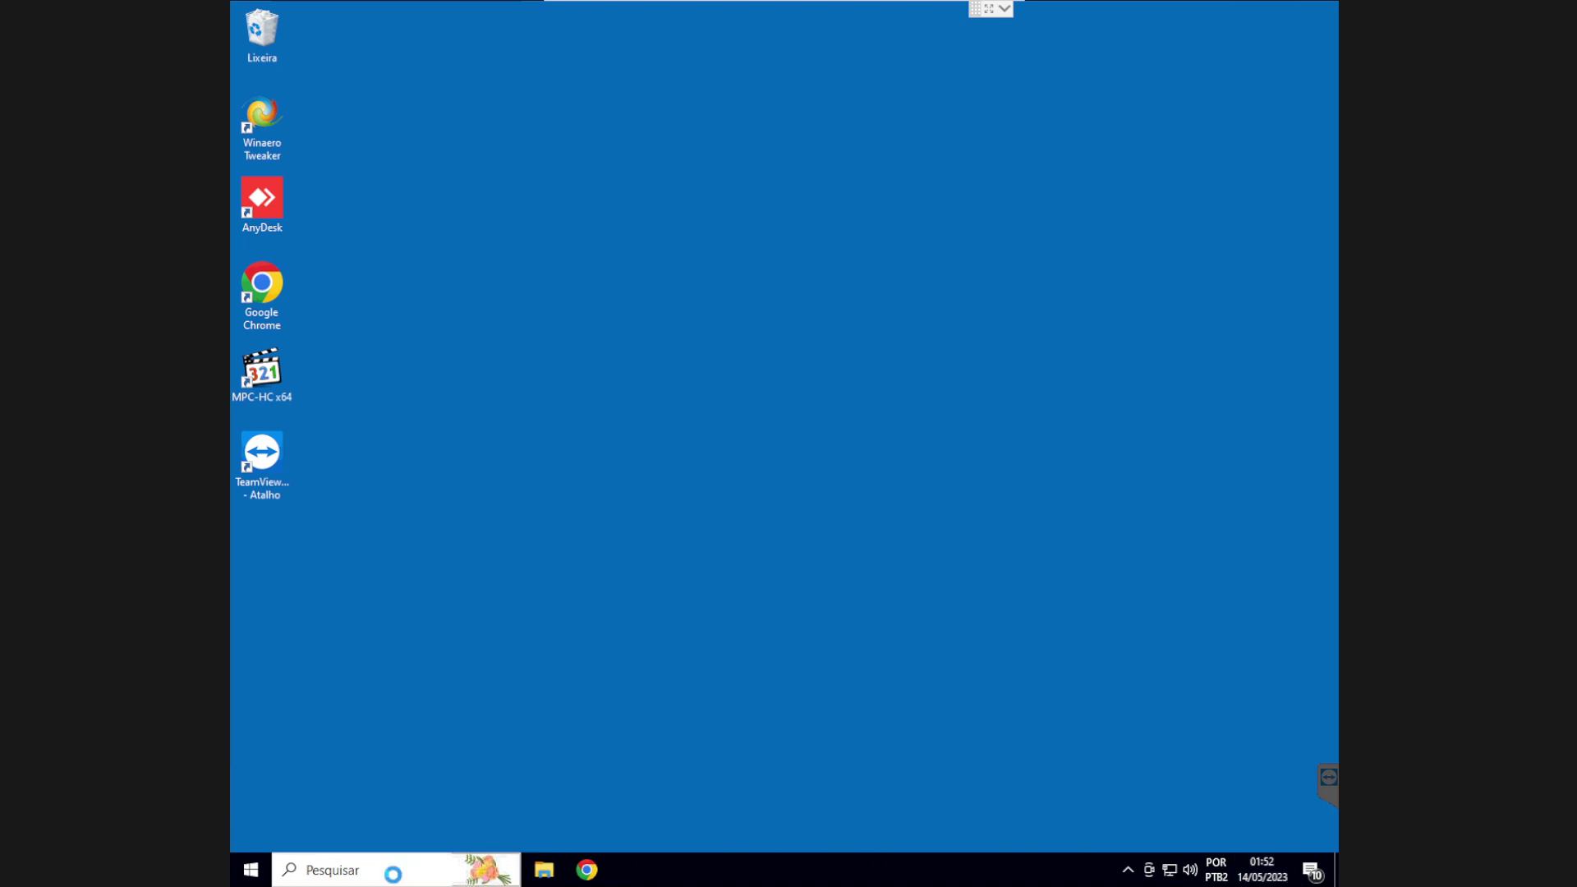
text(windows)
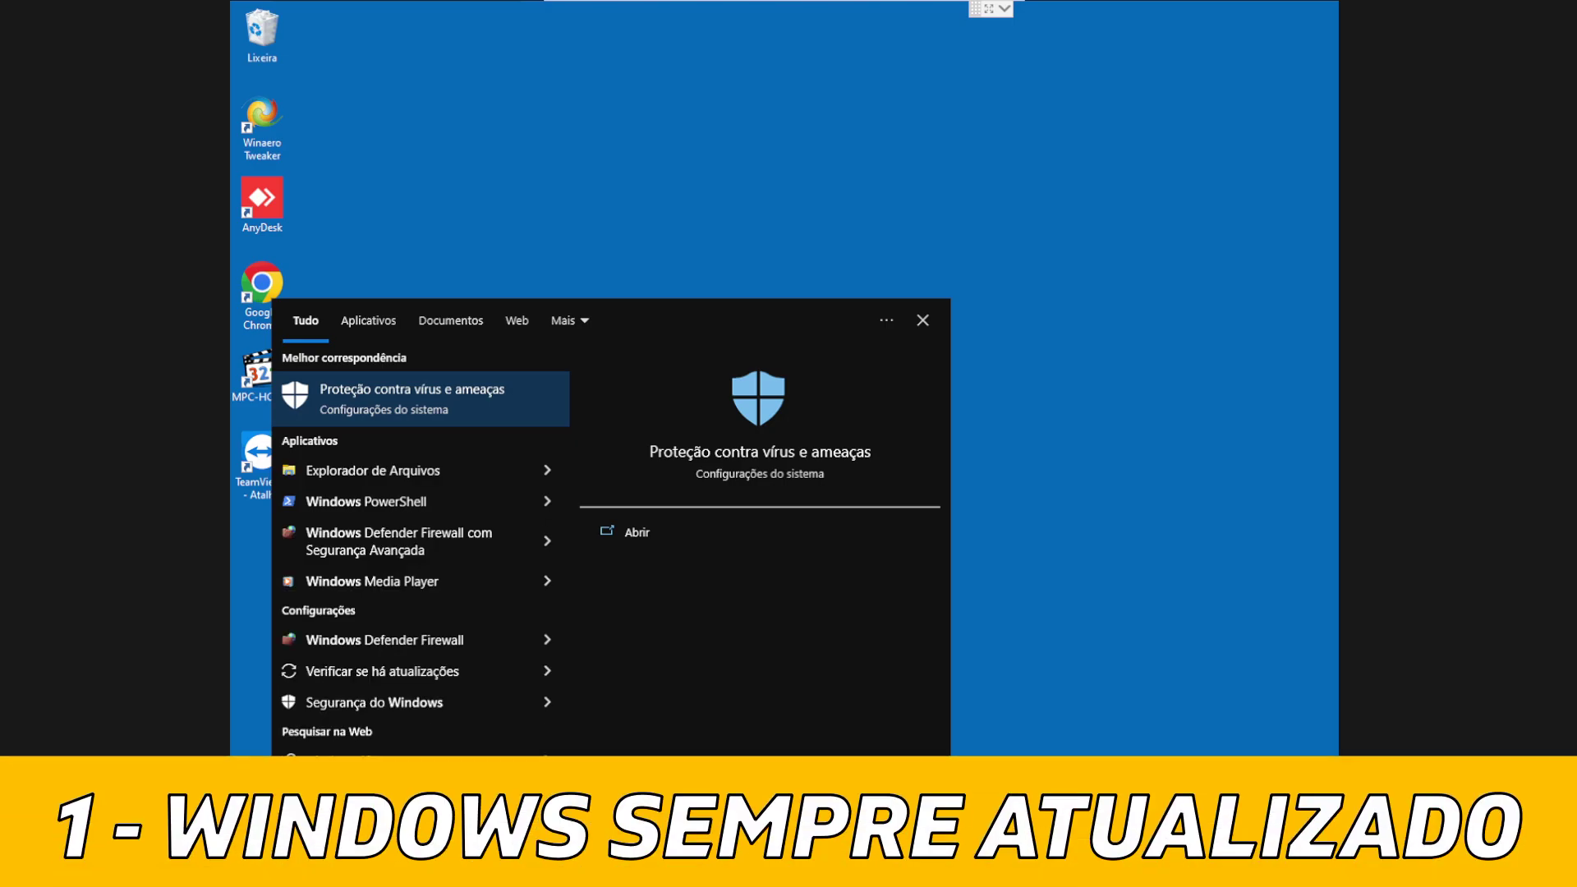
text( update)
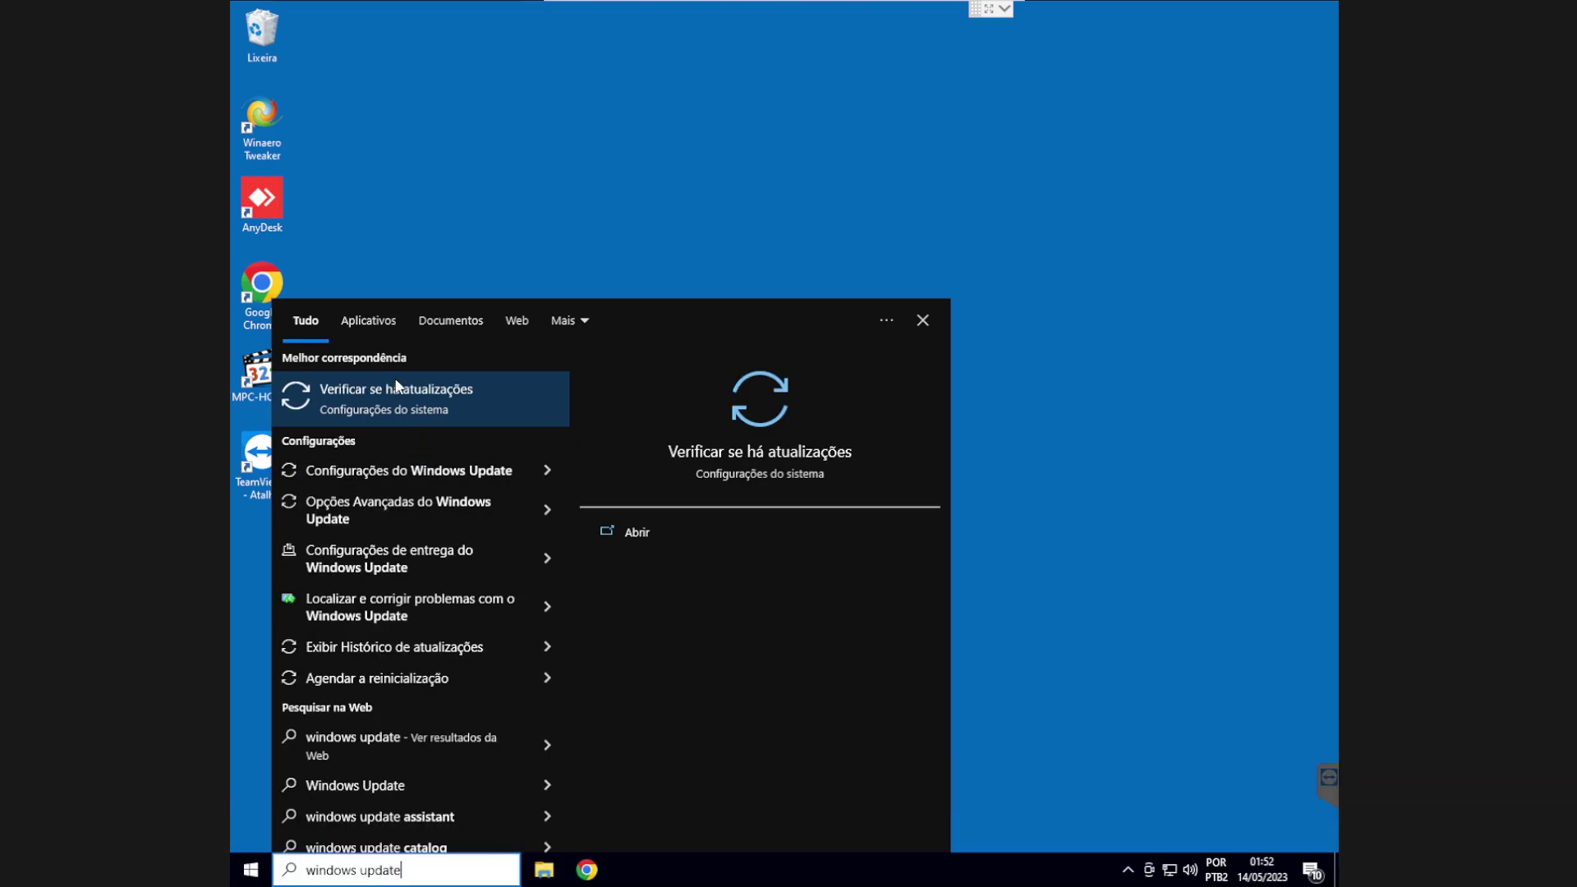
click(394, 385)
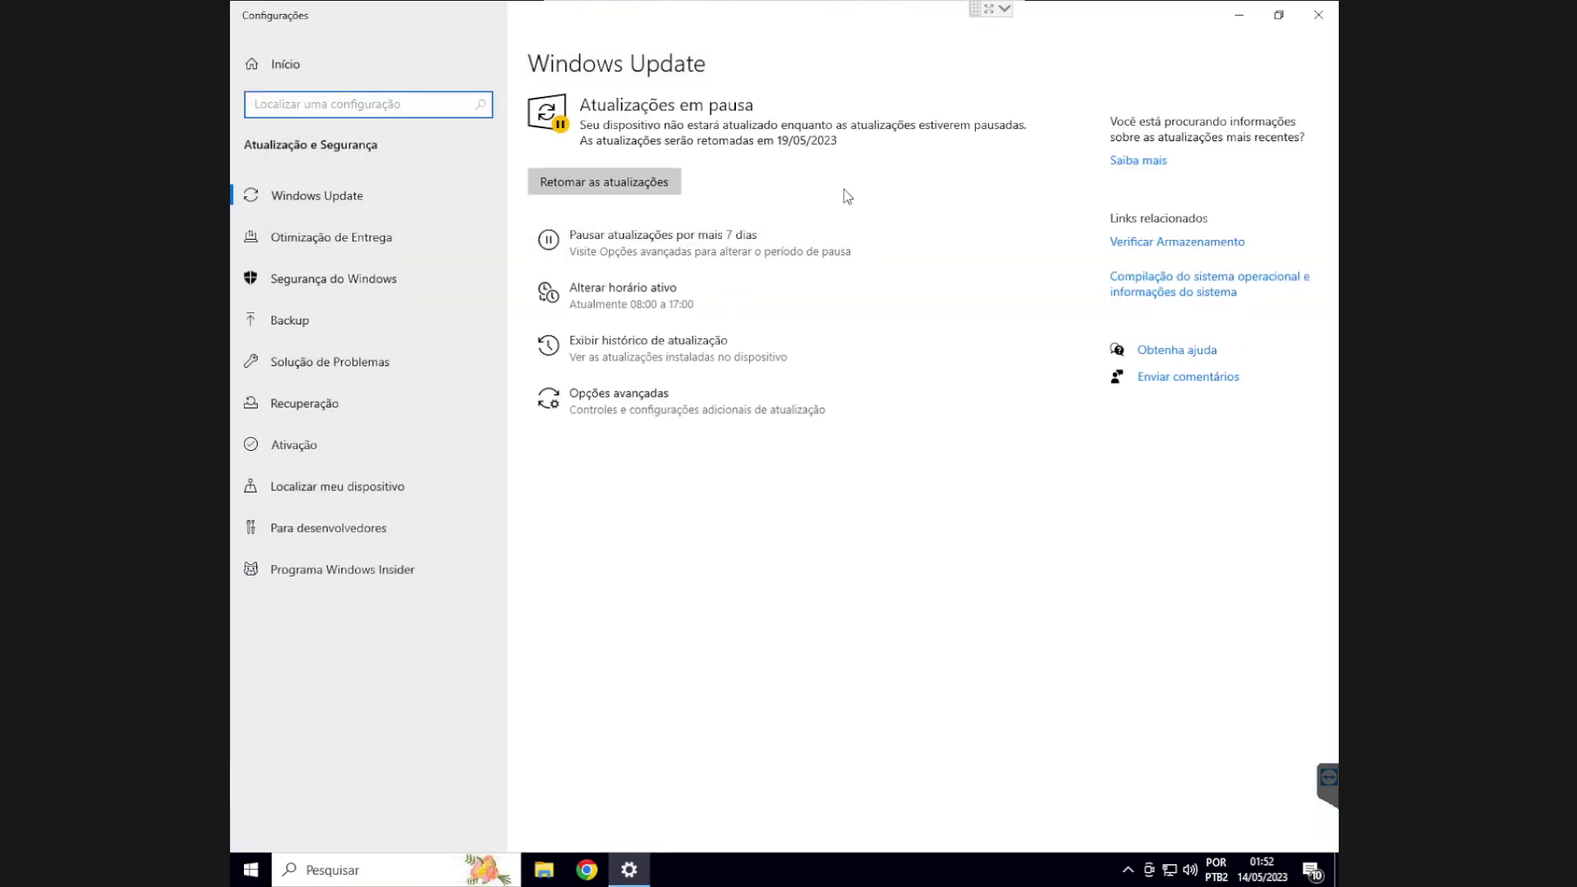
click(618, 182)
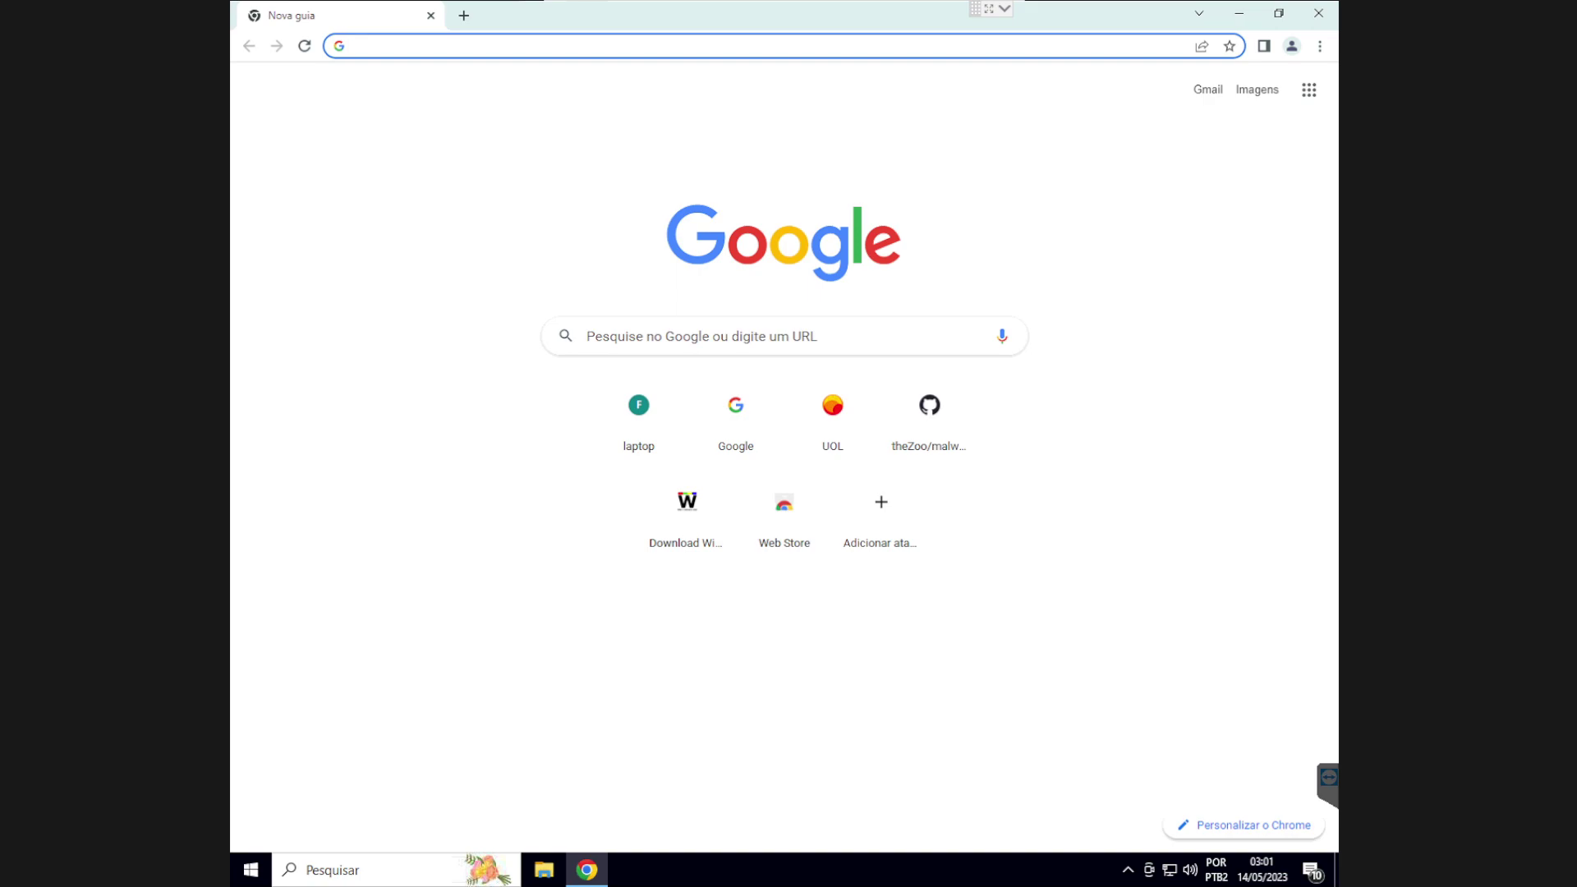
click(837, 45)
text(https://www.kaspersky.com.br/total-security)
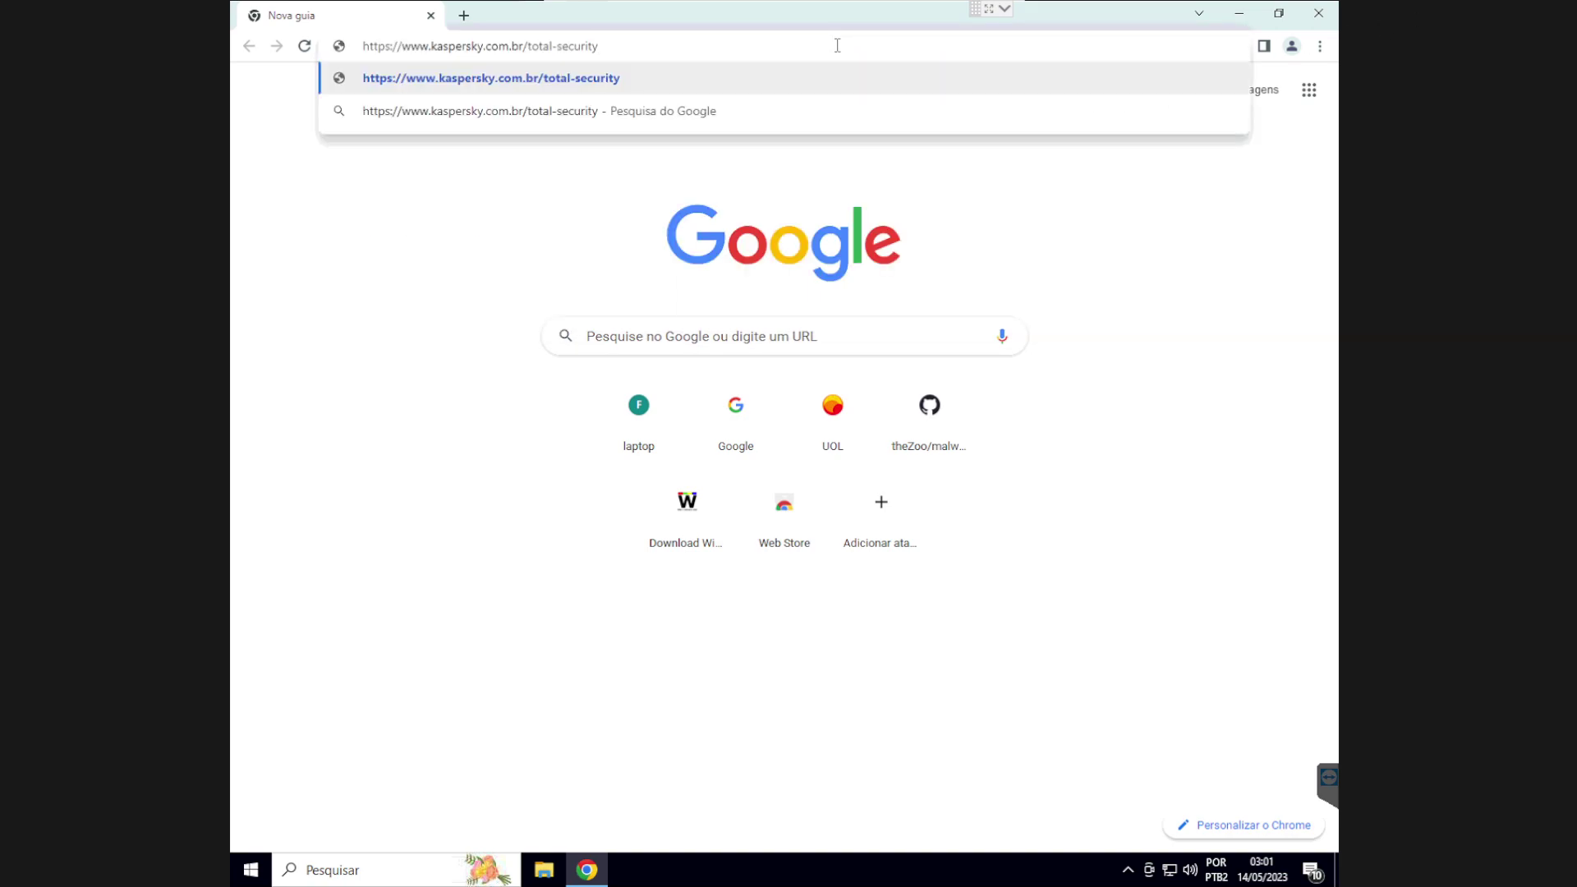
key(Return)
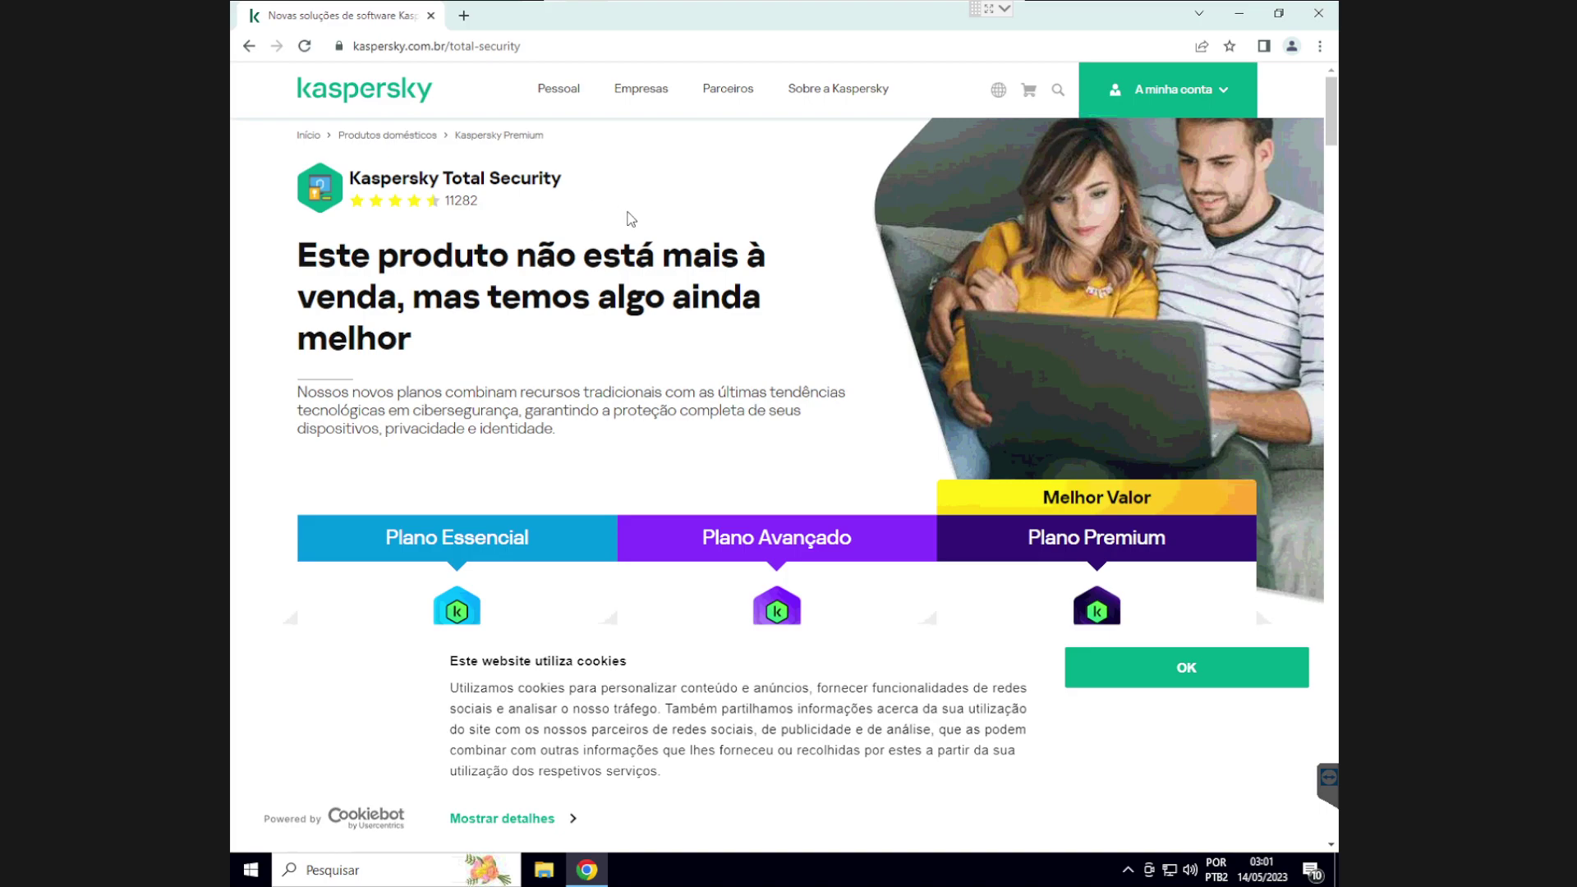
Review the Kaspersky Standard, Plus and Premium plans with their features and prices on the Total Security page
scroll(756, 293, down, 3)
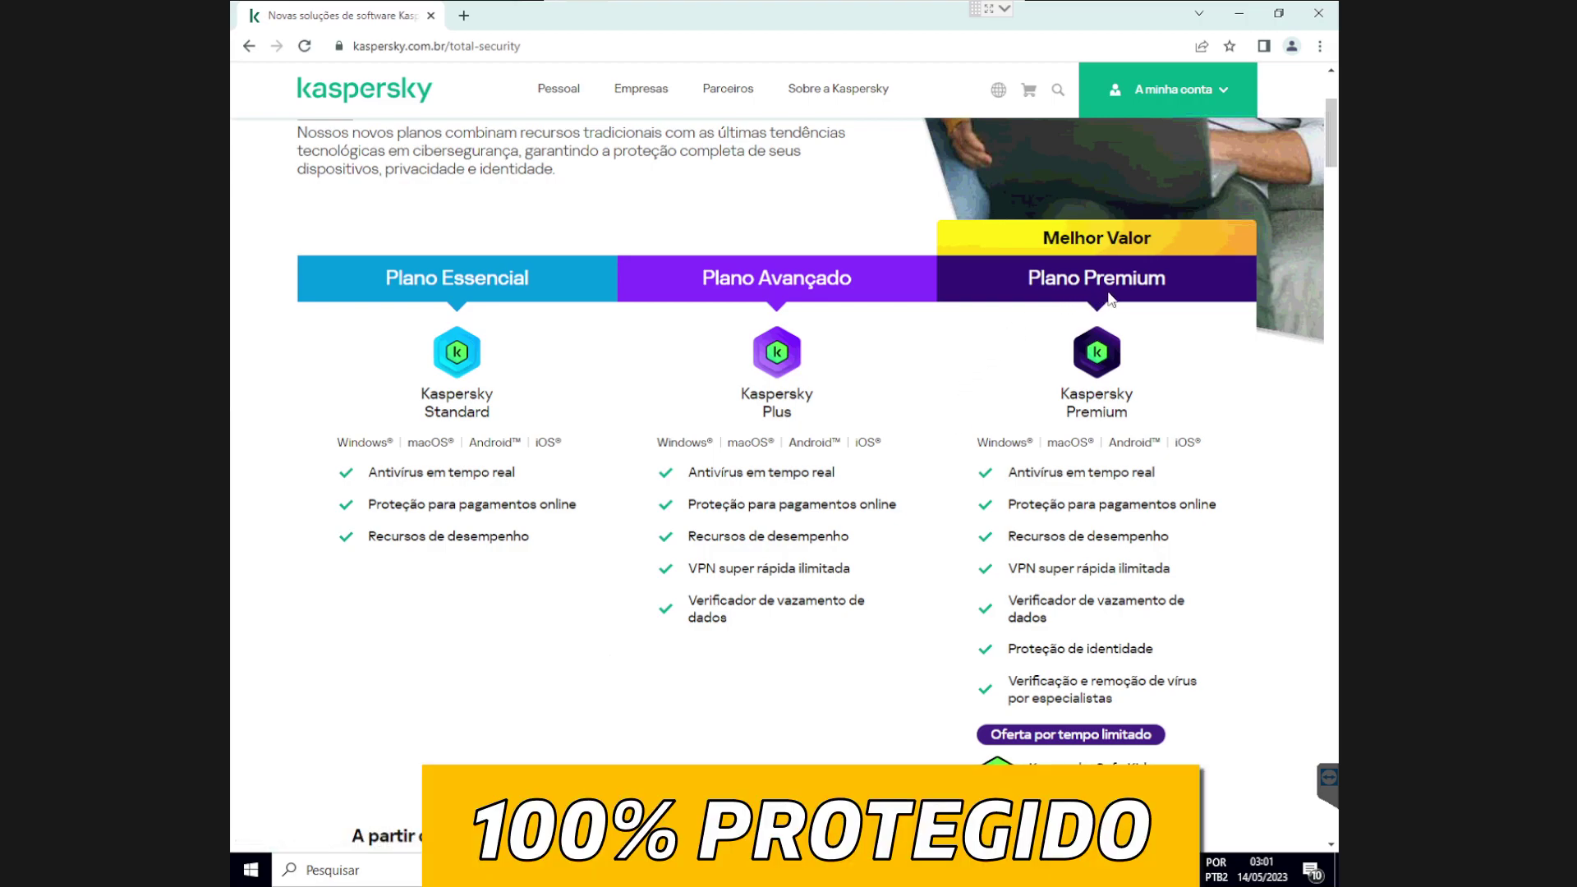
scroll(1108, 298, down, 1)
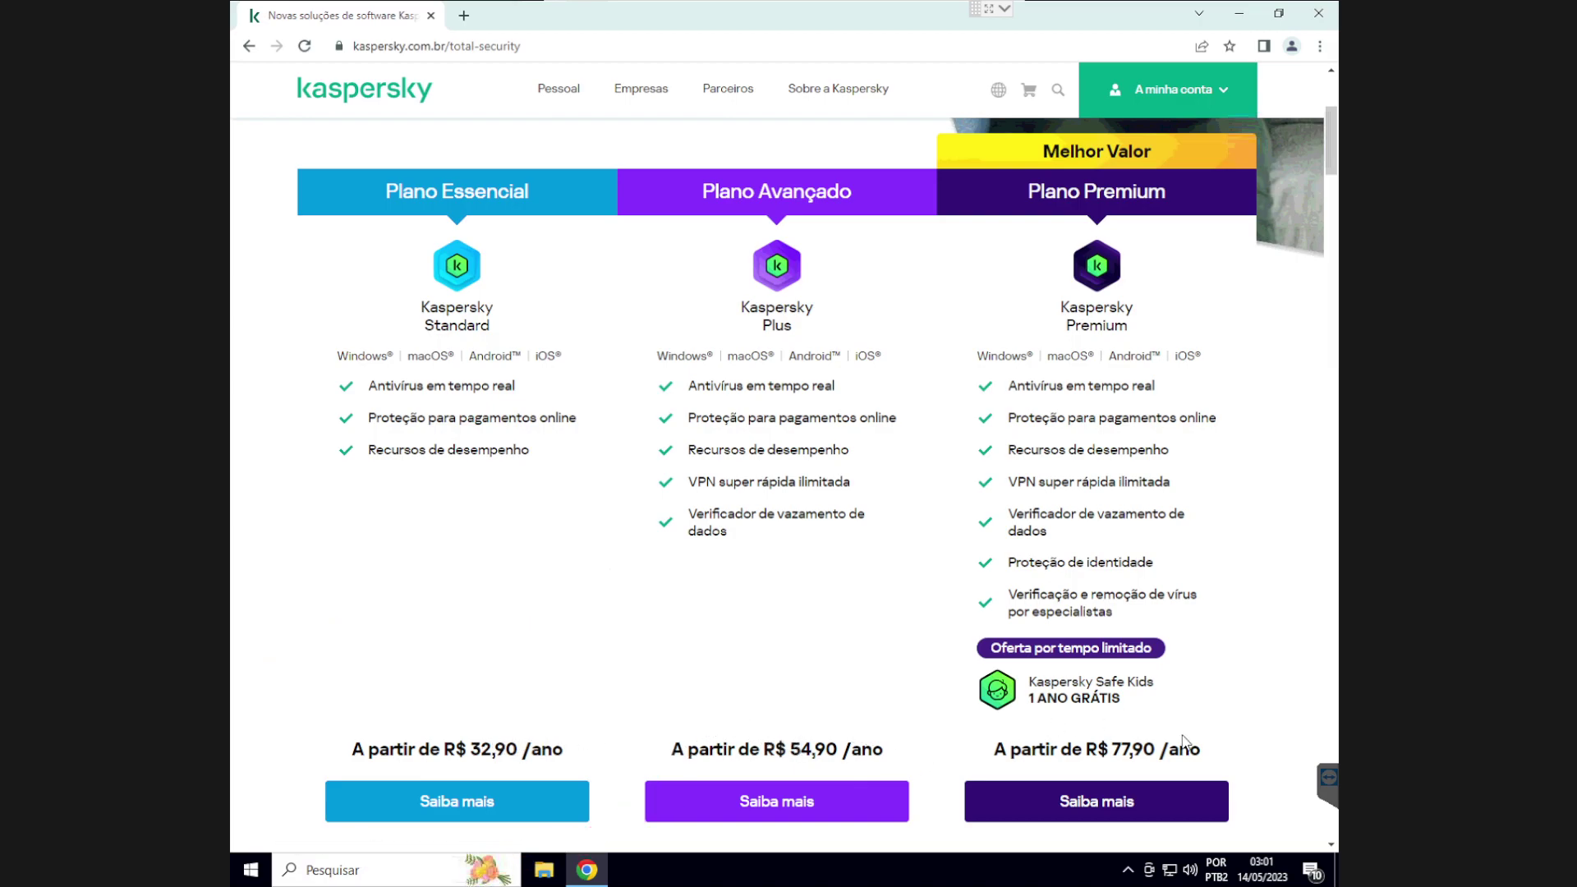
scroll(1230, 723, down, 3)
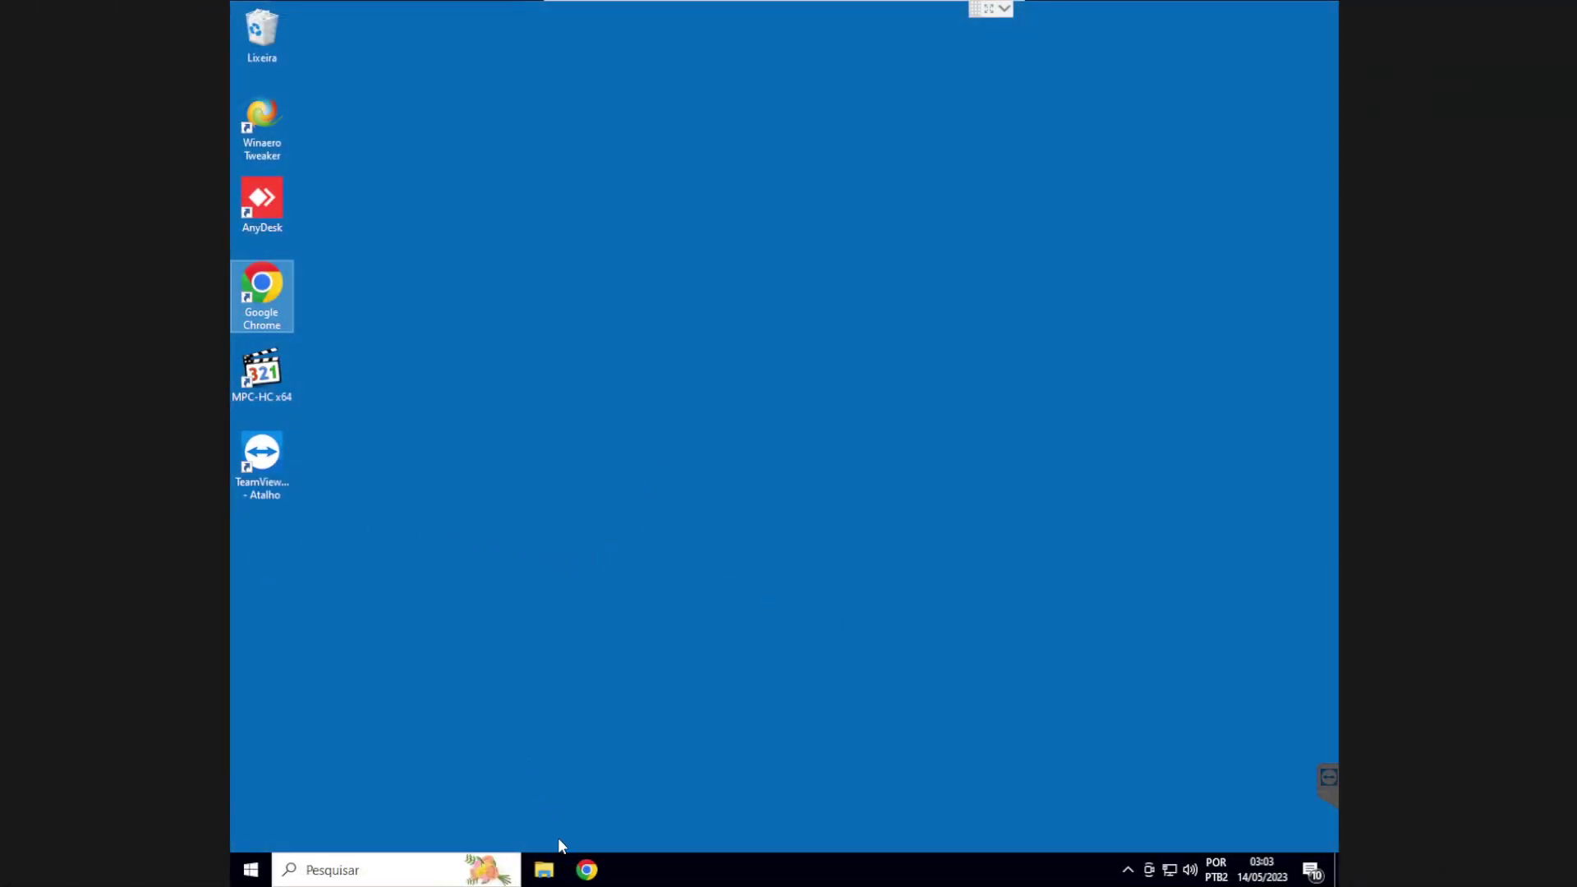
Open the Disco Local (C:) drive from Este Computador in File Explorer
click(543, 870)
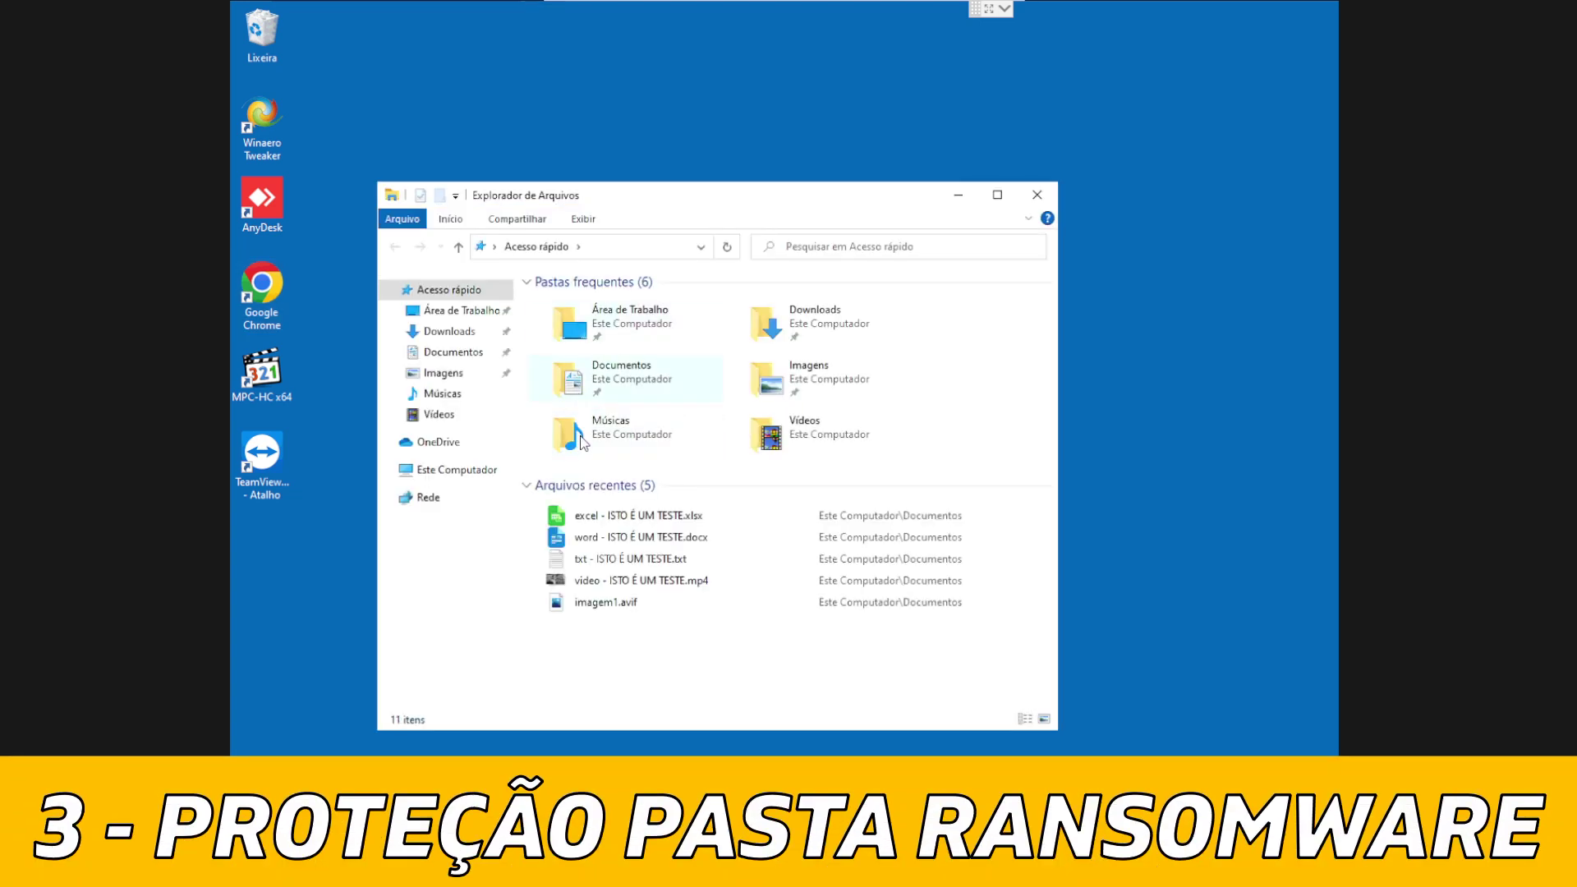
click(474, 480)
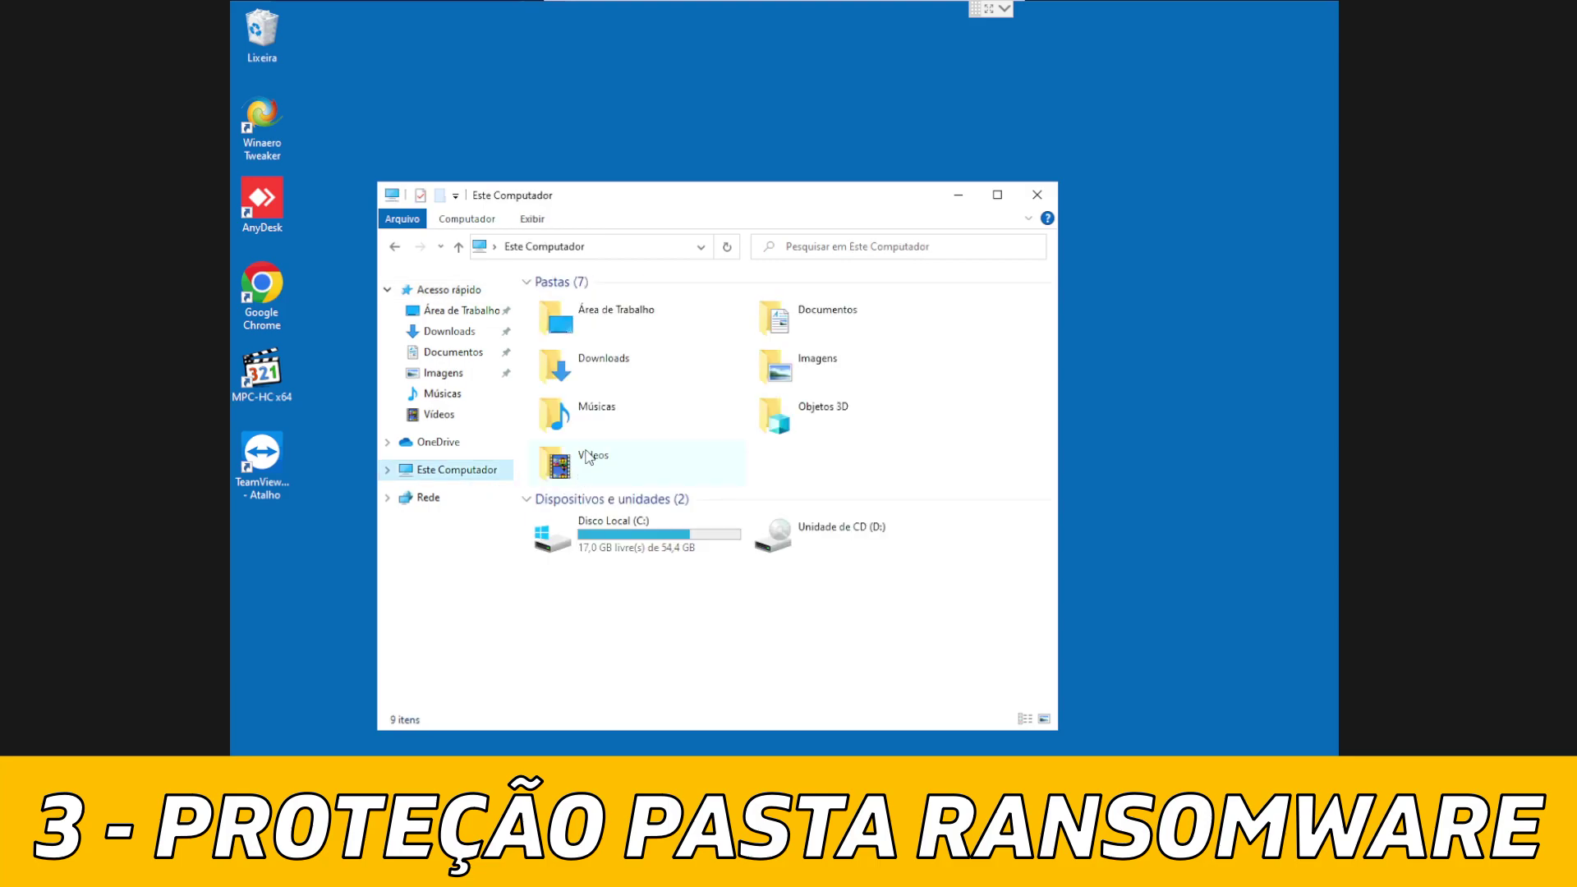
click(617, 537)
double_click(617, 538)
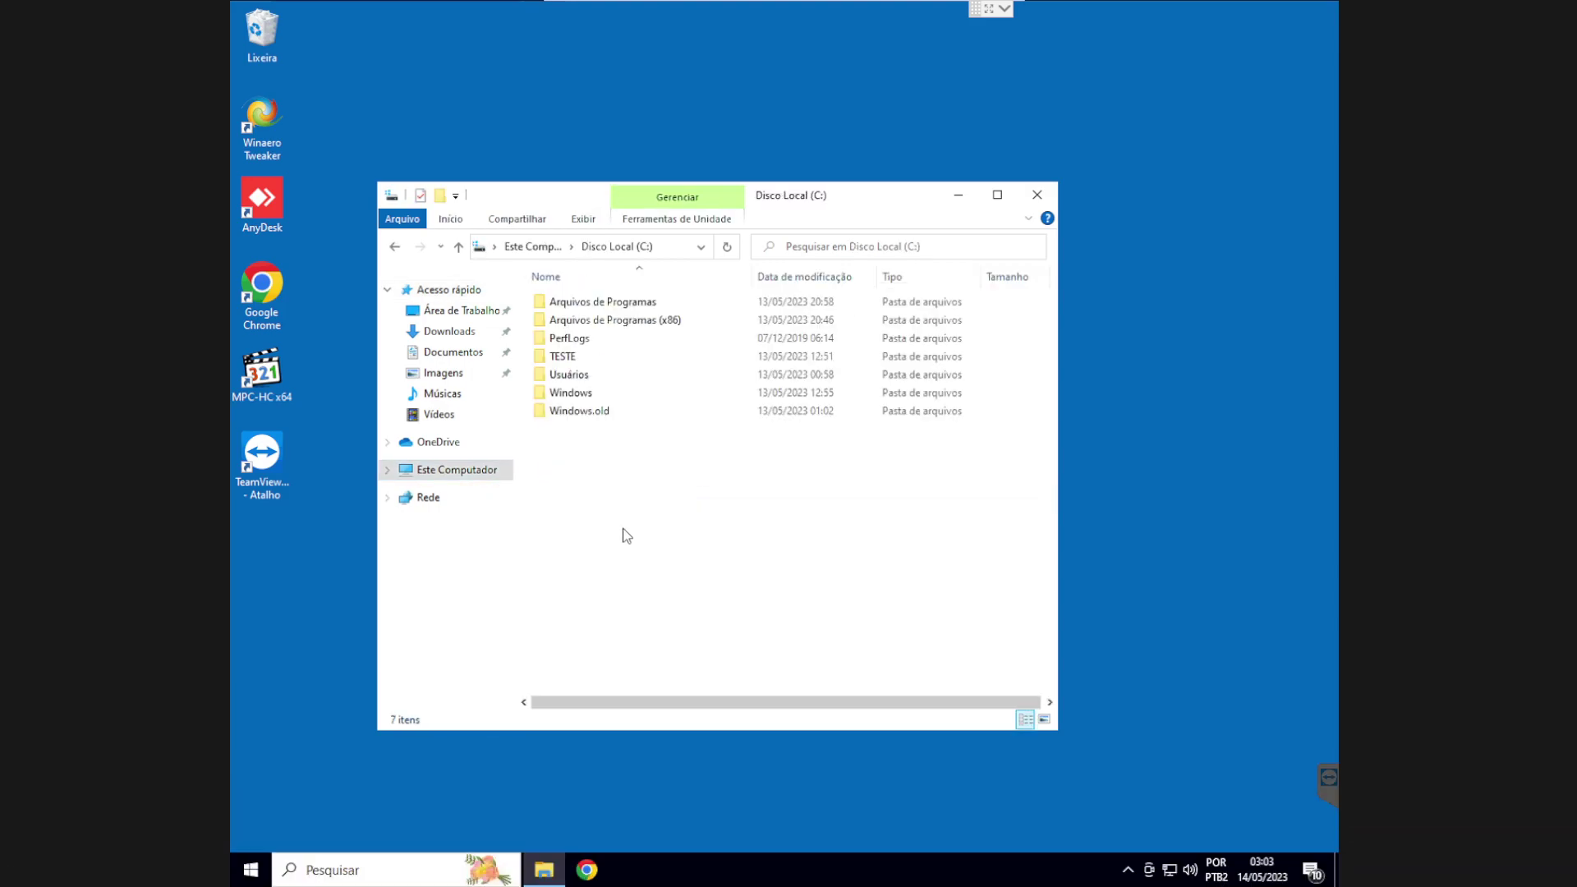
Create a folder named ARQUIVOS IMPORTANTES in the root of drive C: and minimize File Explorer
right_click(600, 486)
mouse_move(687, 640)
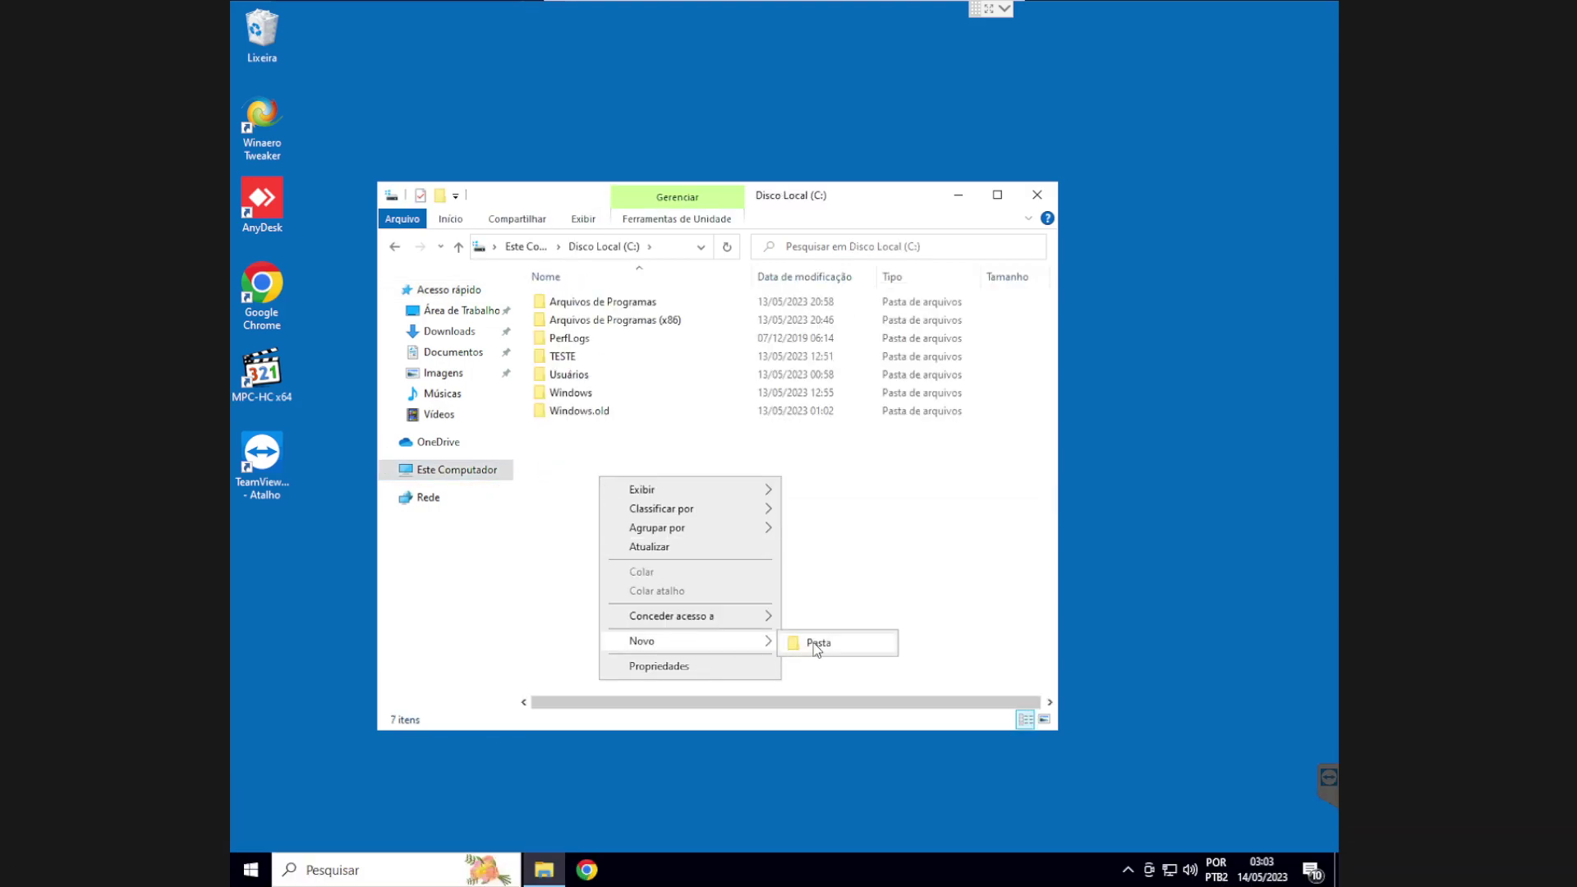
click(815, 642)
text(ARQUIVOS)
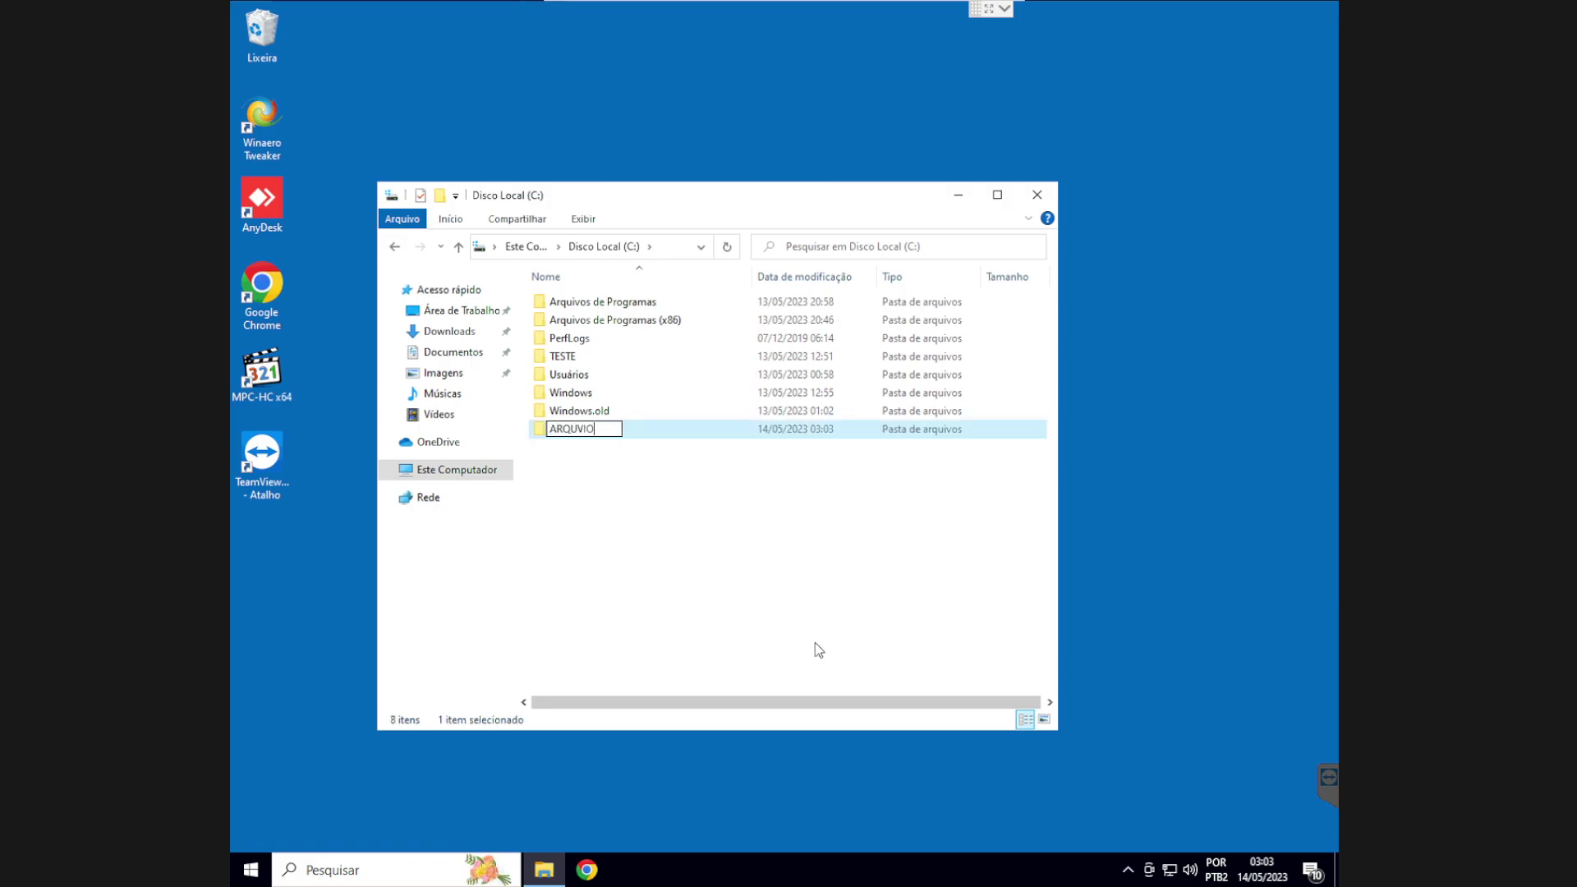
key(BackSpace)
key(BackSpace)
text(I)
key(BackSpace)
key(BackSpace)
text(IVOS IMPORTANTES)
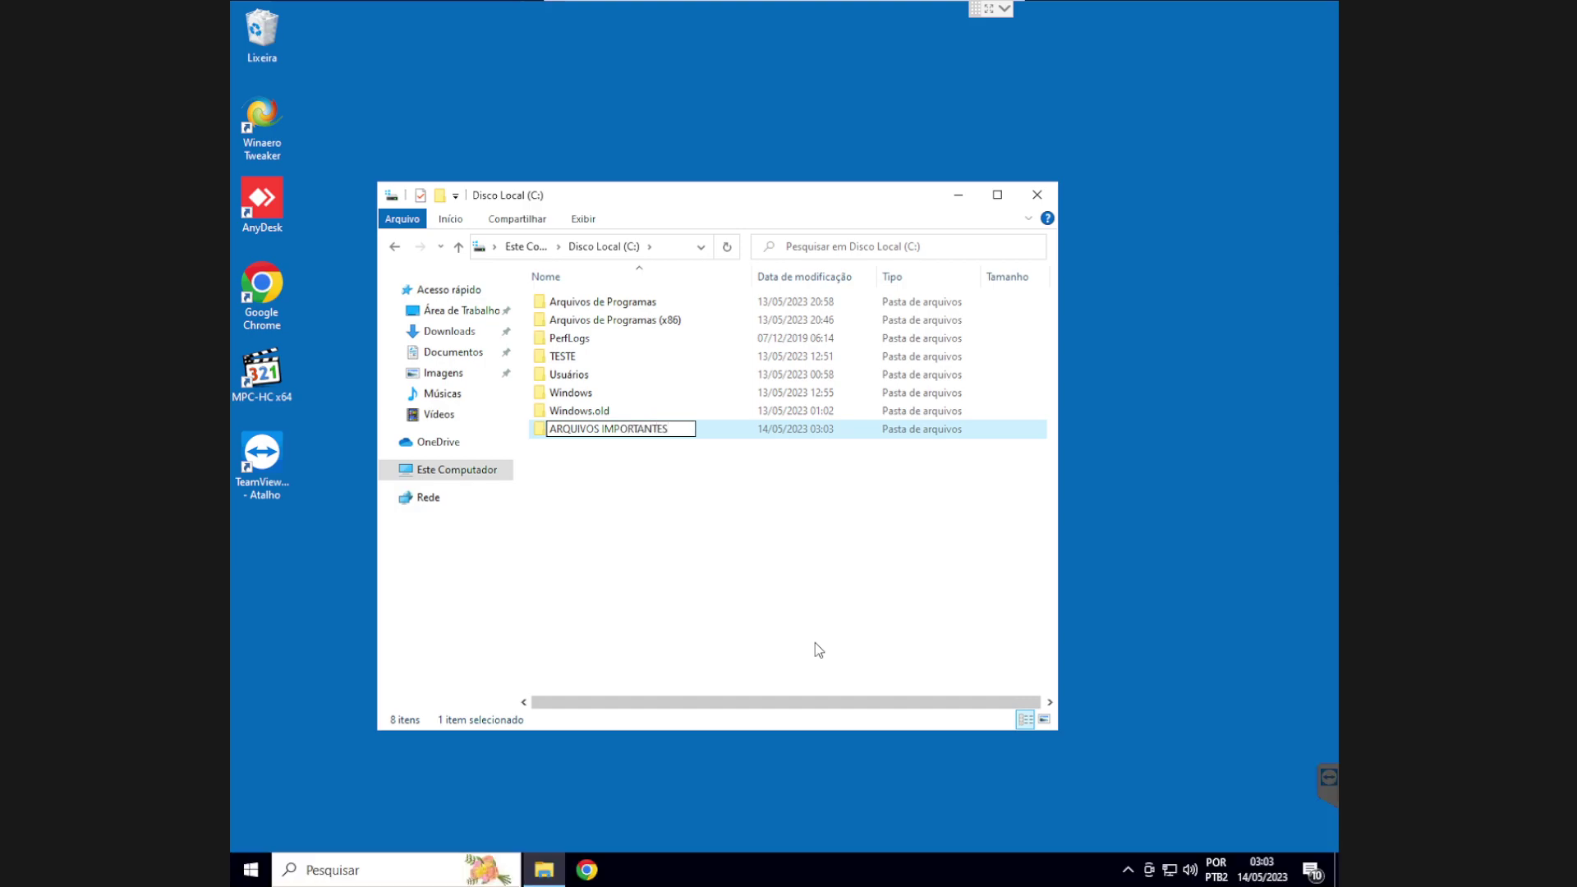
key(Return)
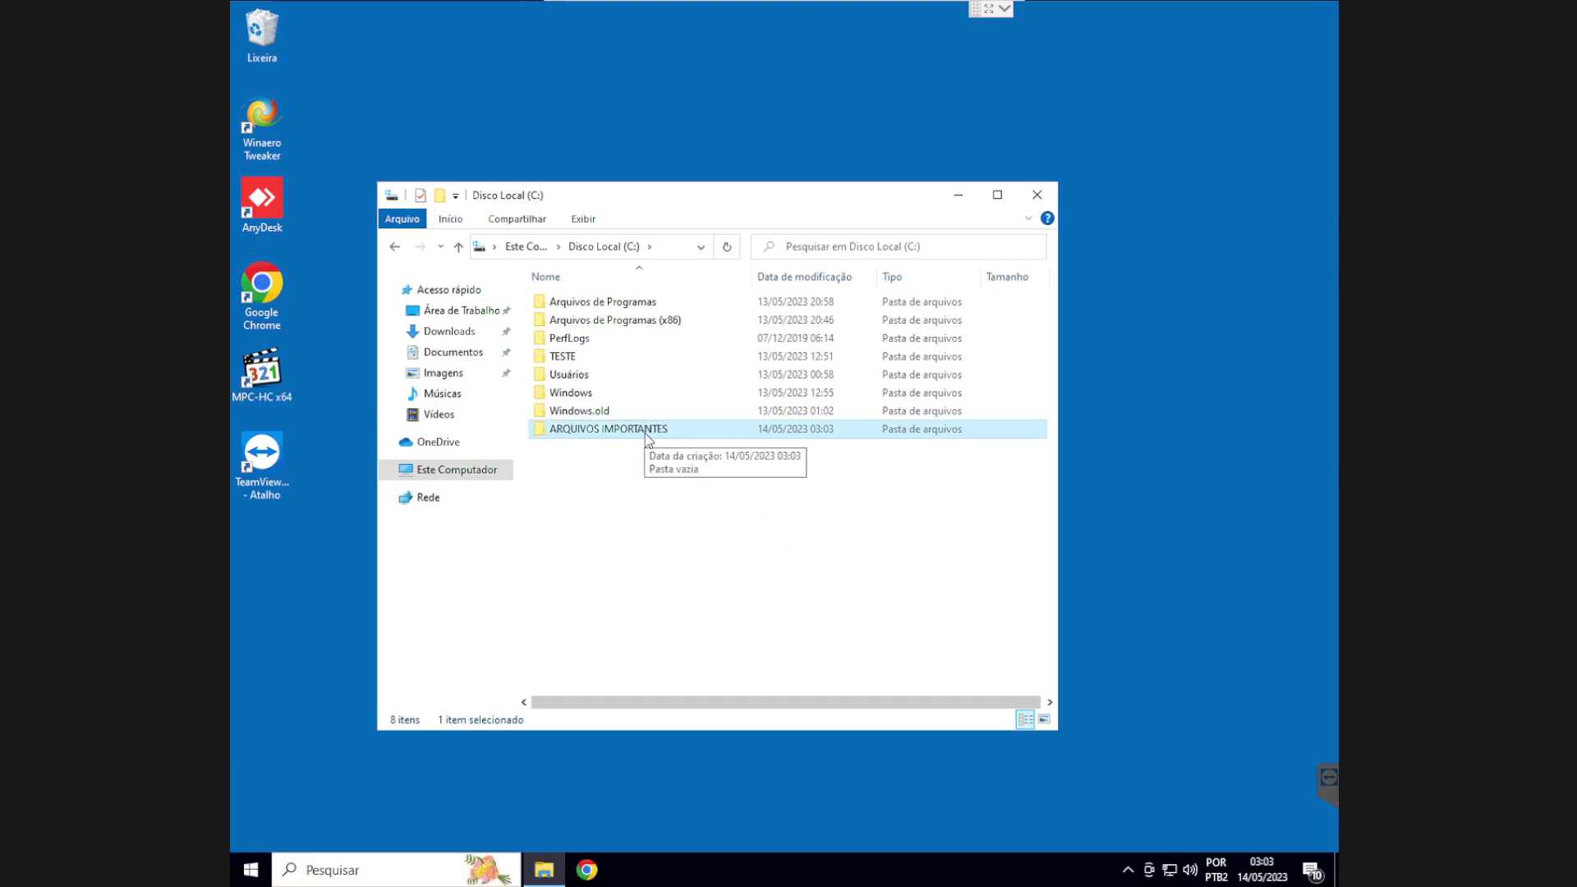
click(959, 198)
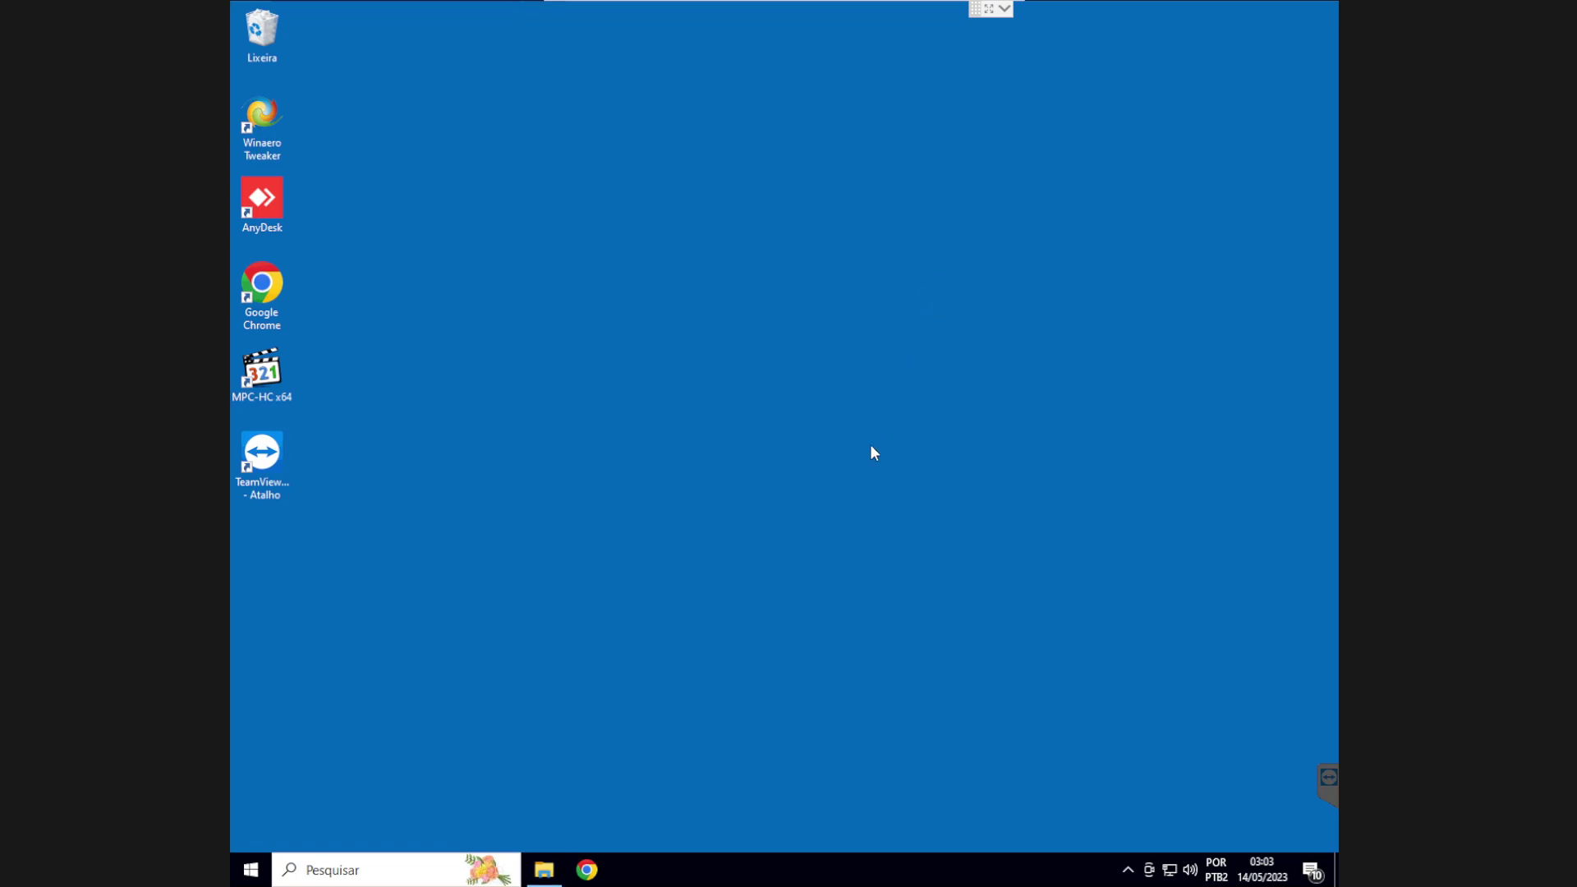
Search Windows for "WINDOWS" and open the Proteção contra vírus e ameaças settings
click(401, 869)
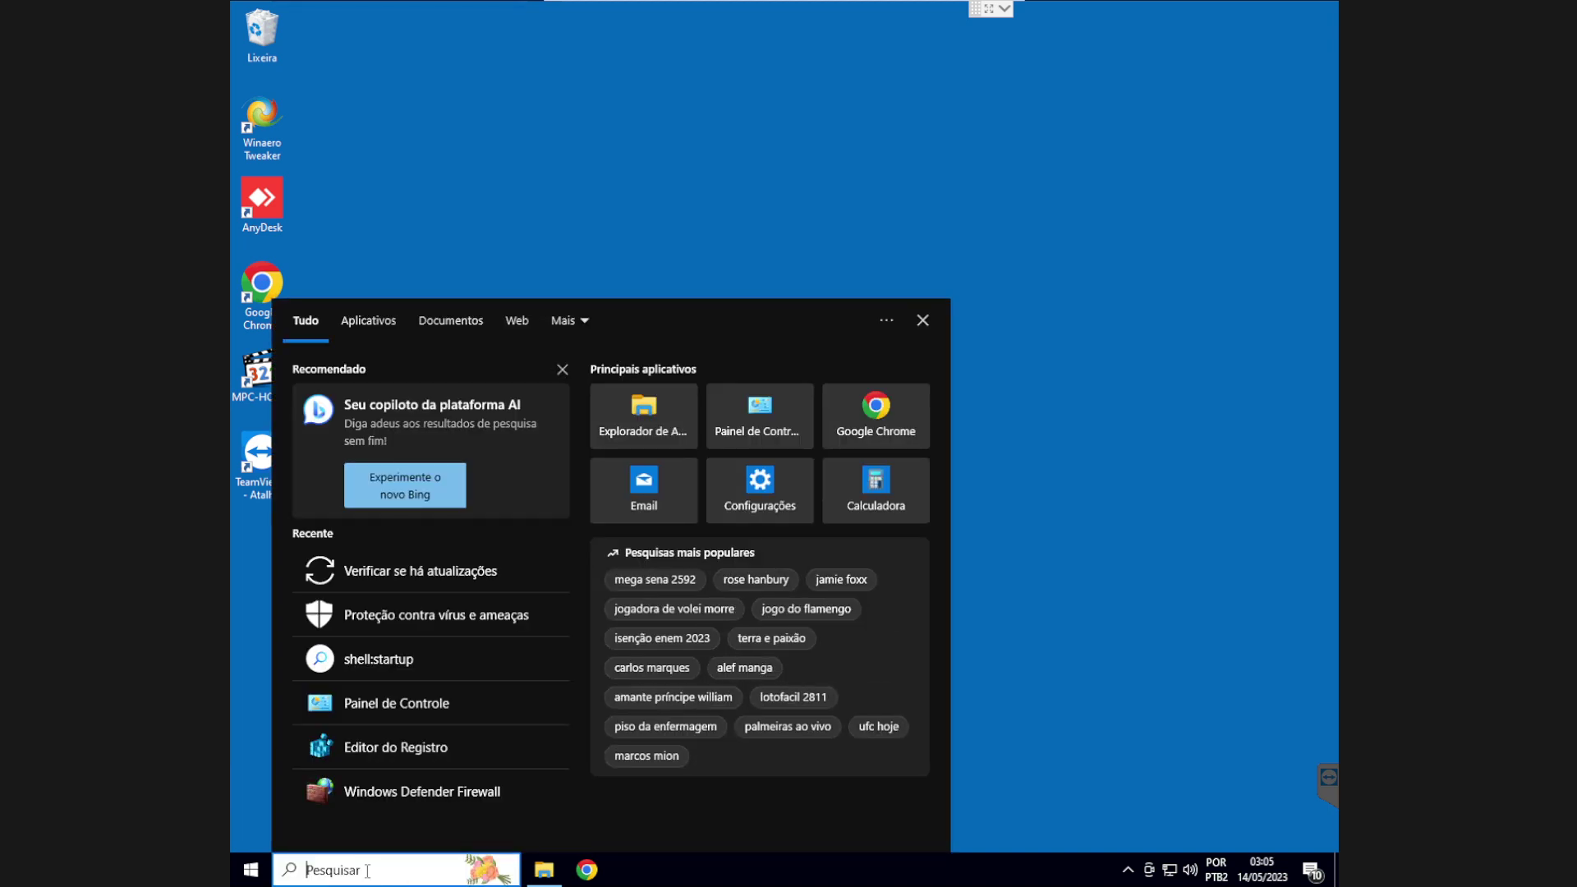
text(WIND)
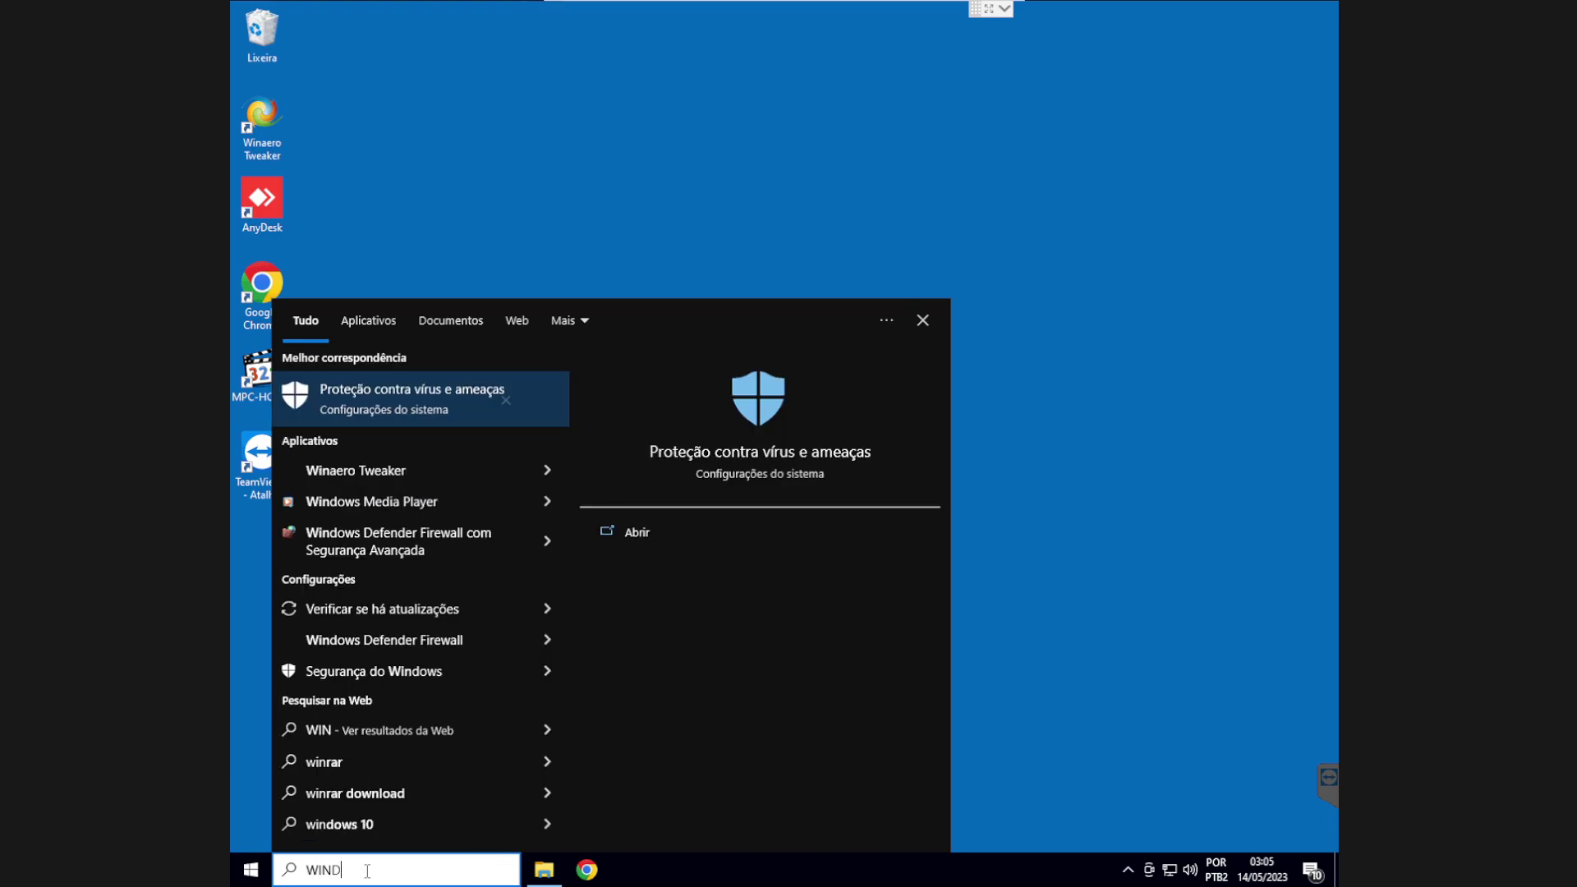
text(OWS)
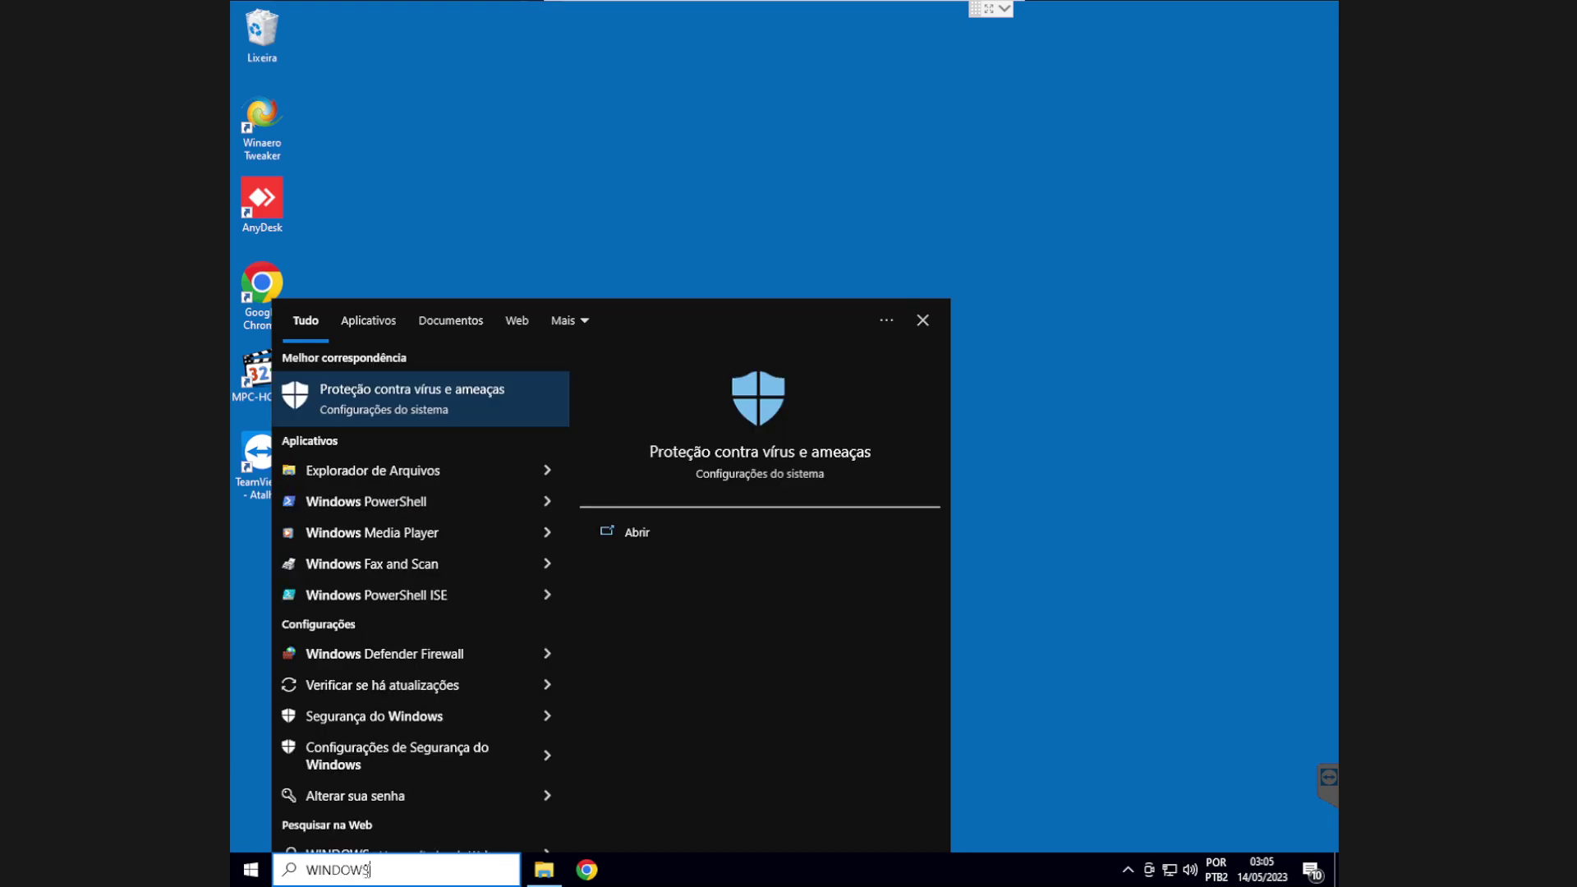
click(406, 398)
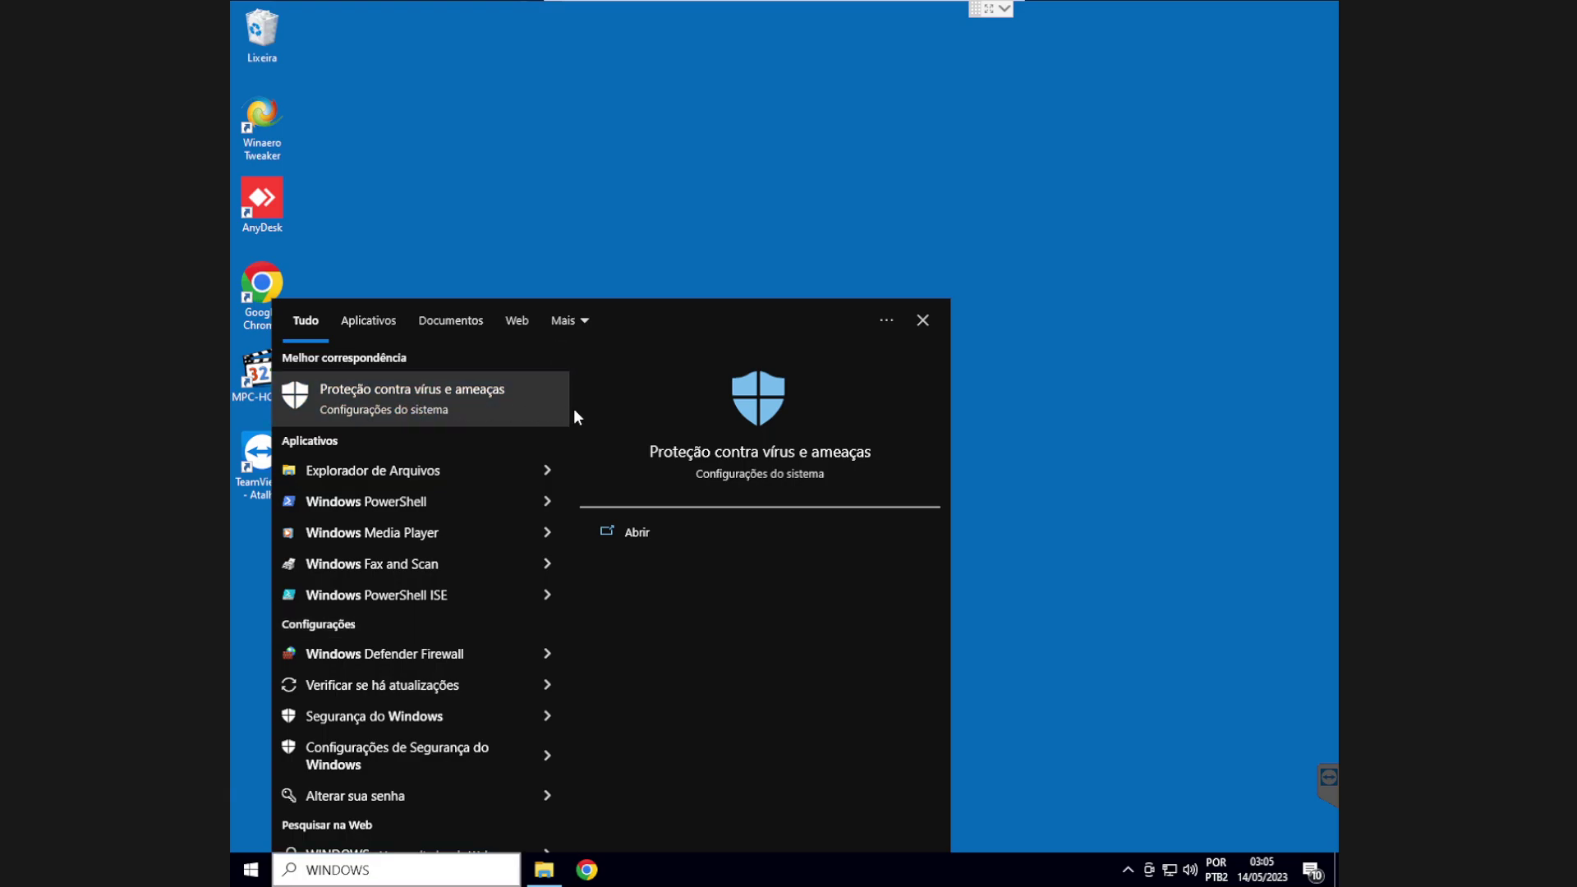
Open the ransomware protection management settings and turn on Acesso a pastas controladas, allowing the change to the device
scroll(953, 501, down, 3)
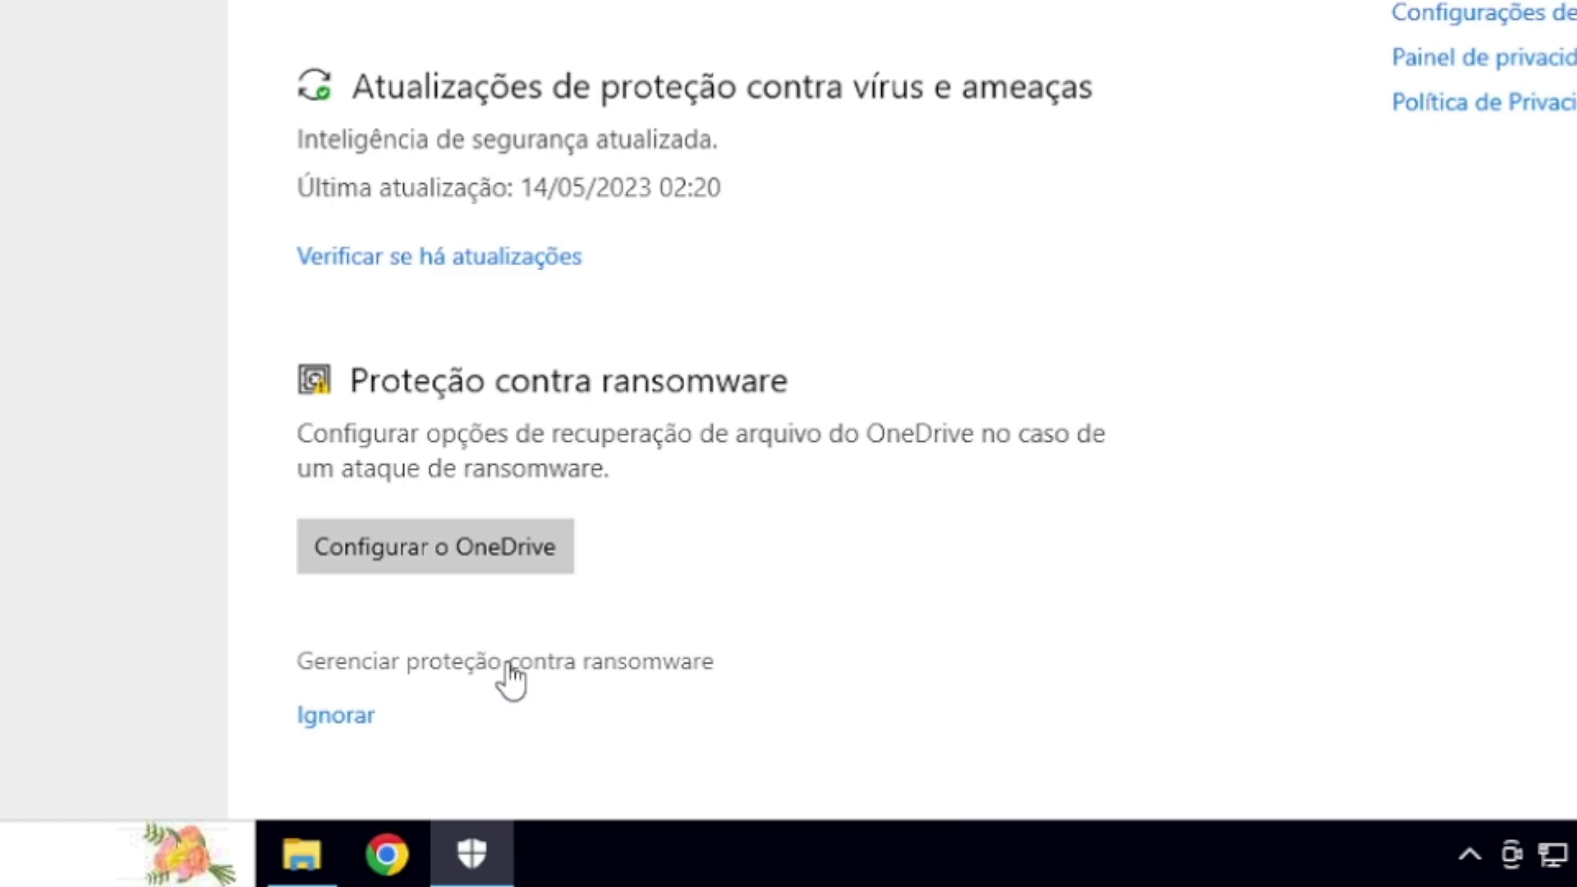
click(509, 664)
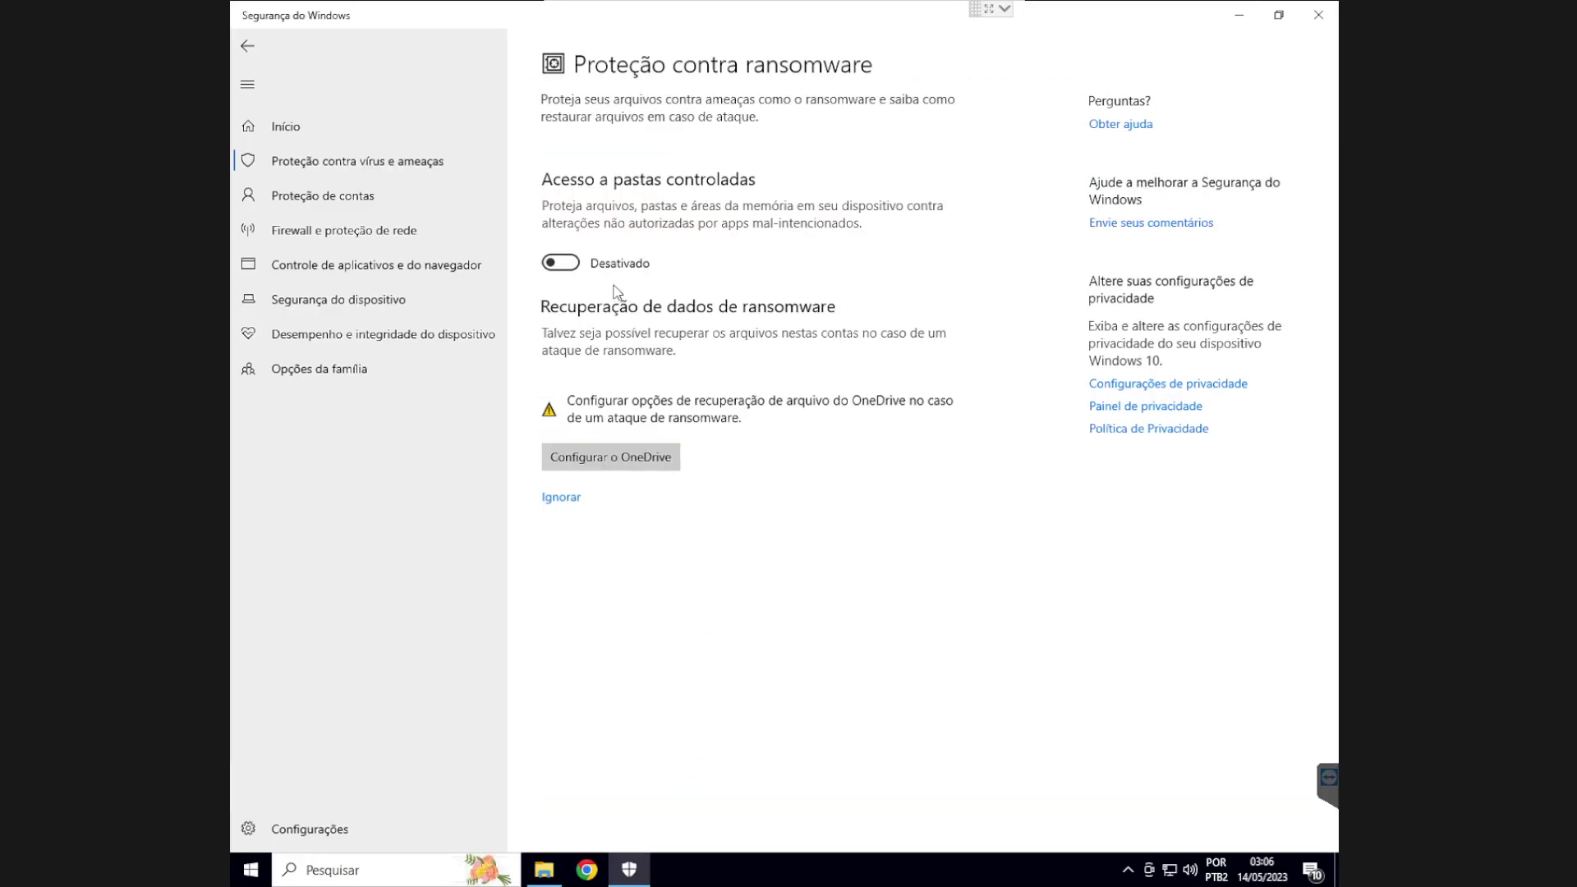
click(558, 264)
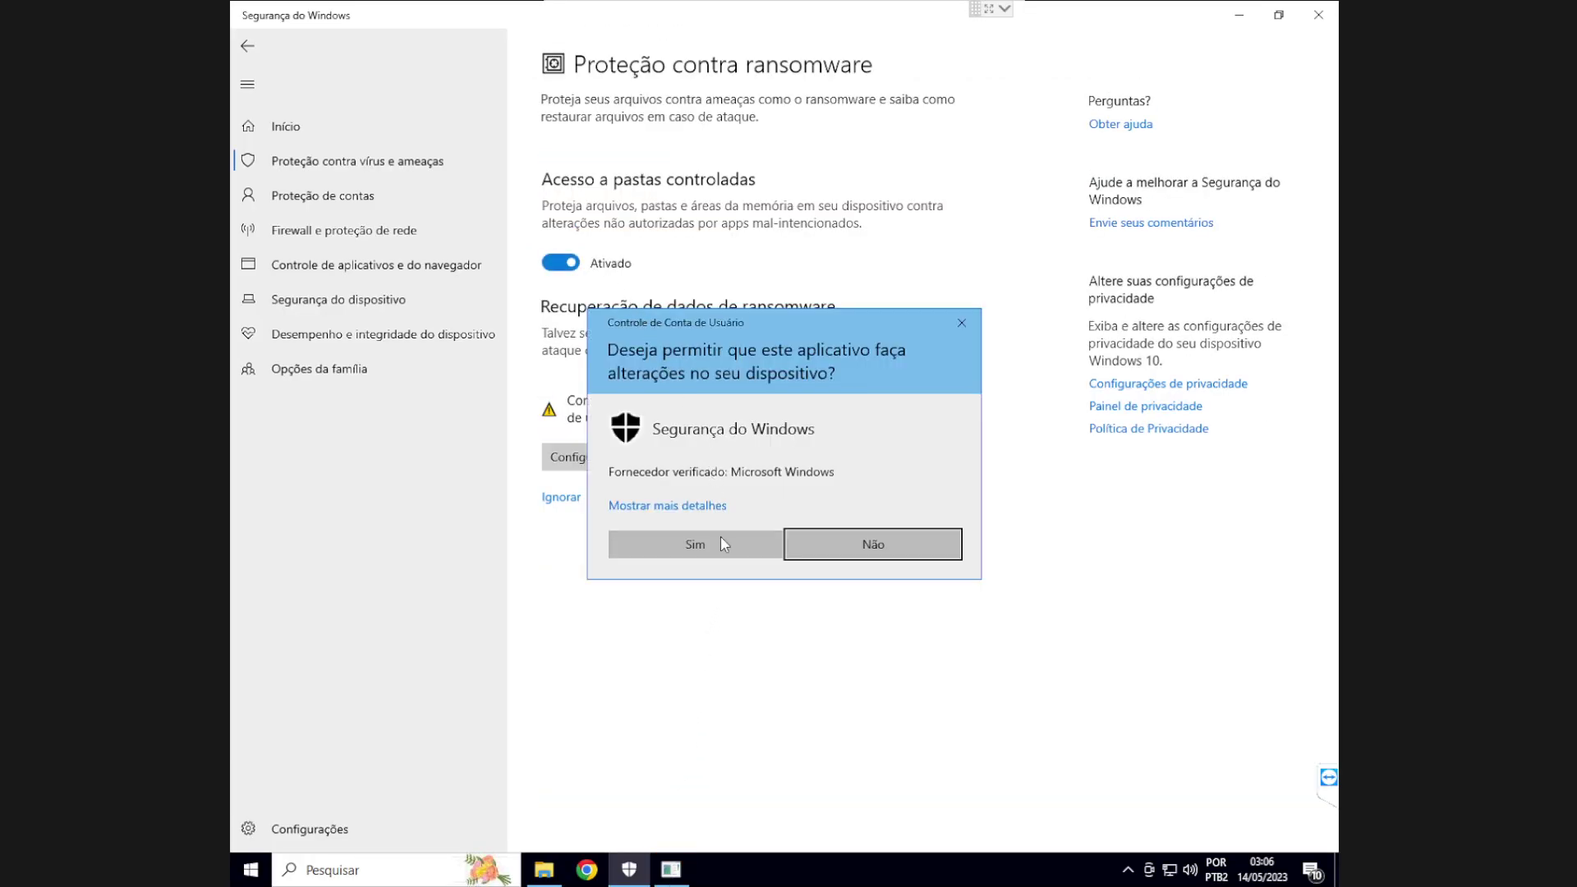
click(722, 543)
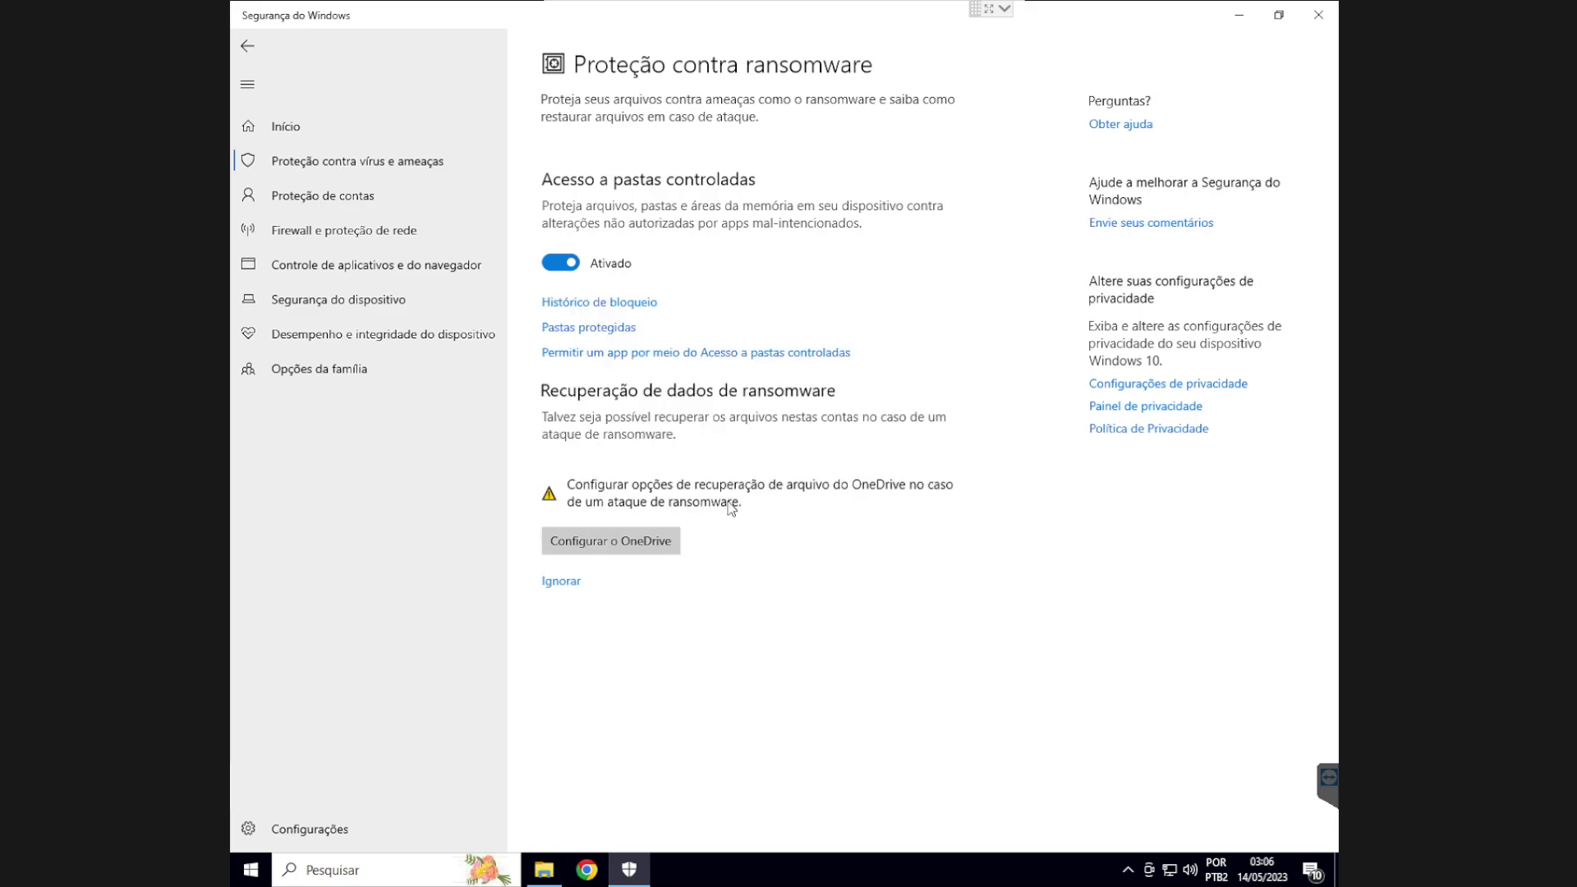
Add the ARQUIVOS IMPORTANTES folder on Disco Local (C:) to the protected folders
click(593, 337)
click(698, 545)
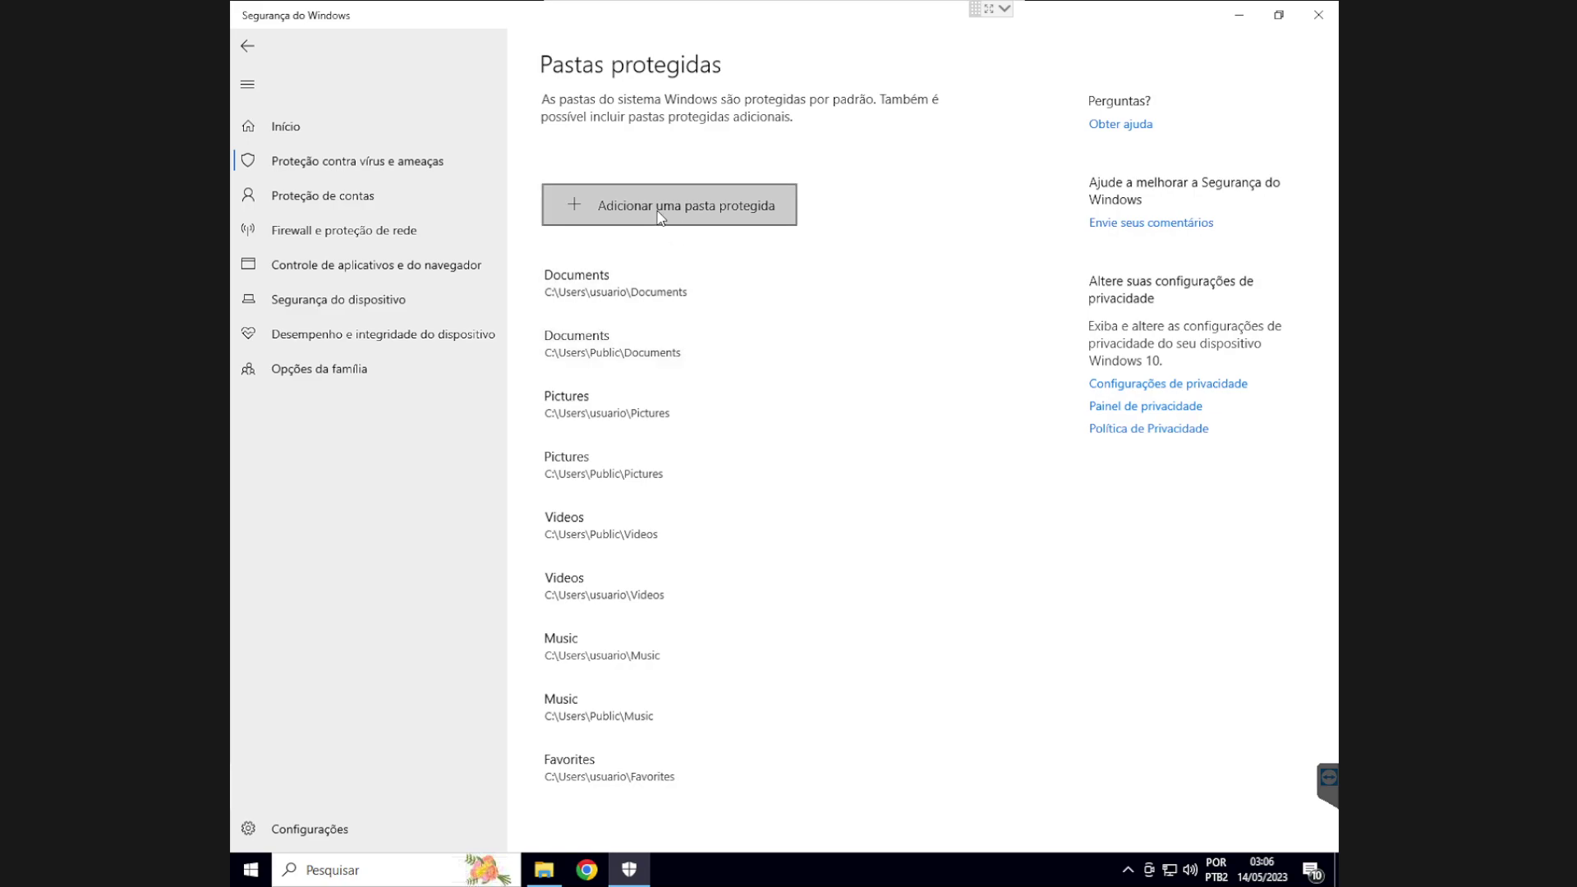
click(619, 207)
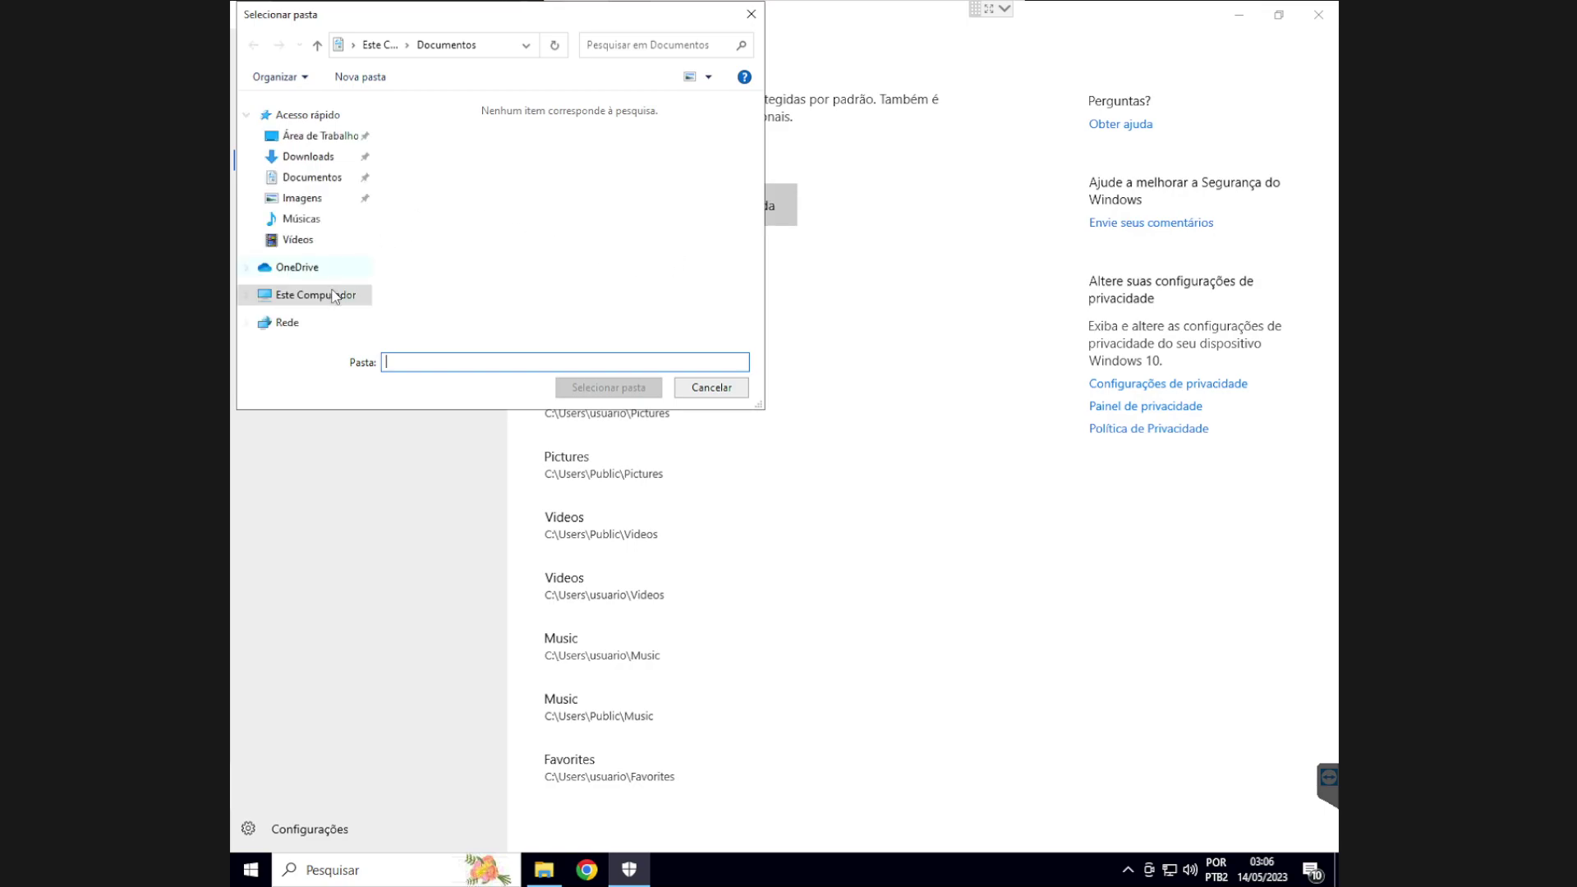
click(283, 299)
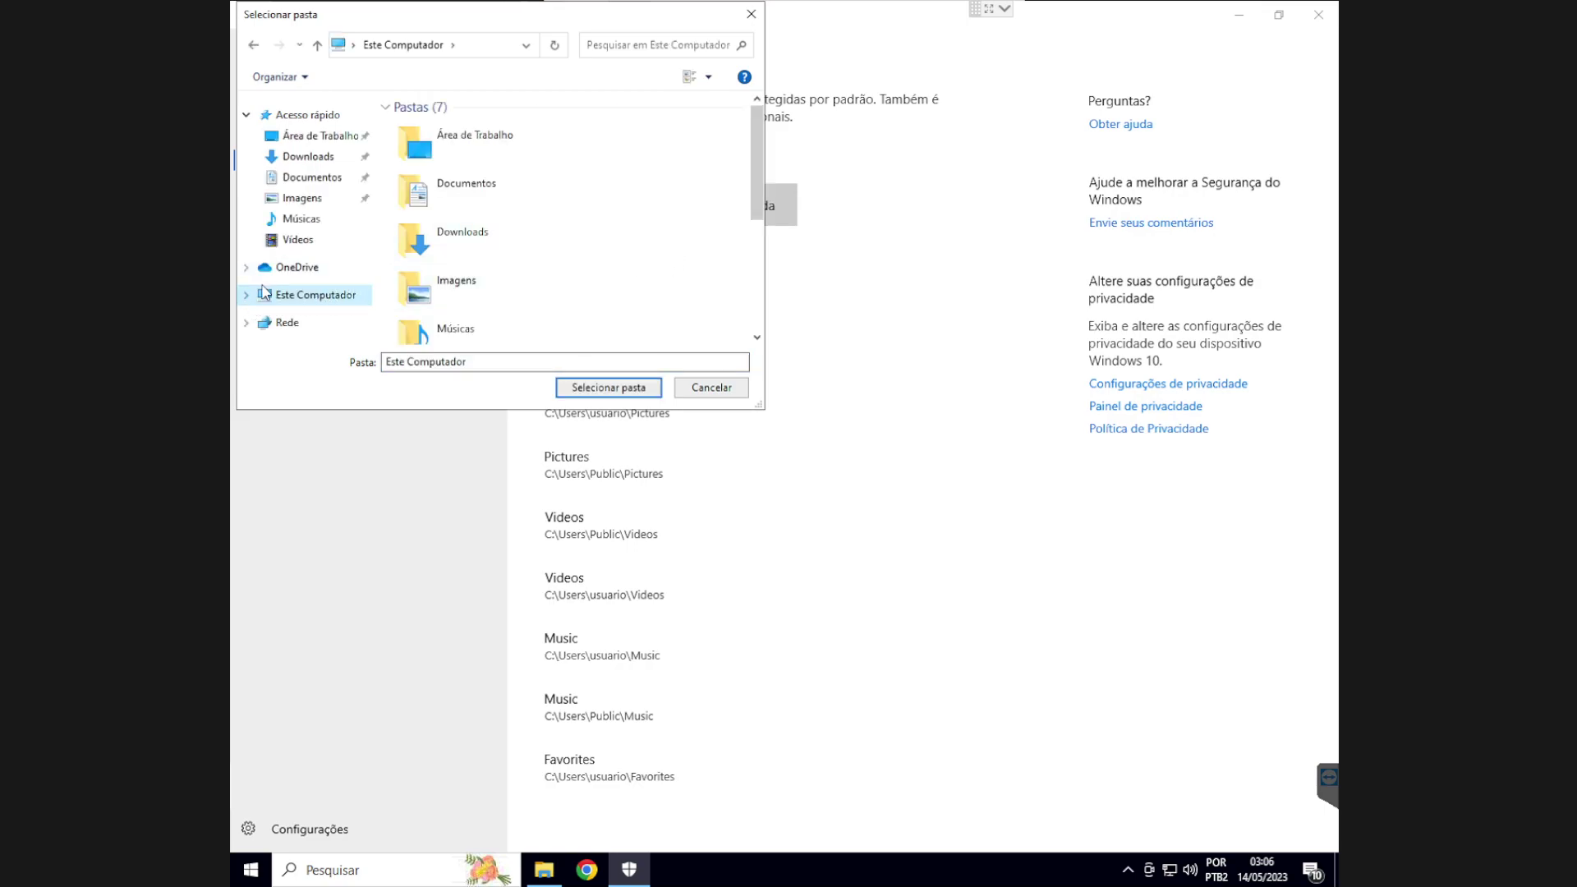
click(246, 297)
click(301, 322)
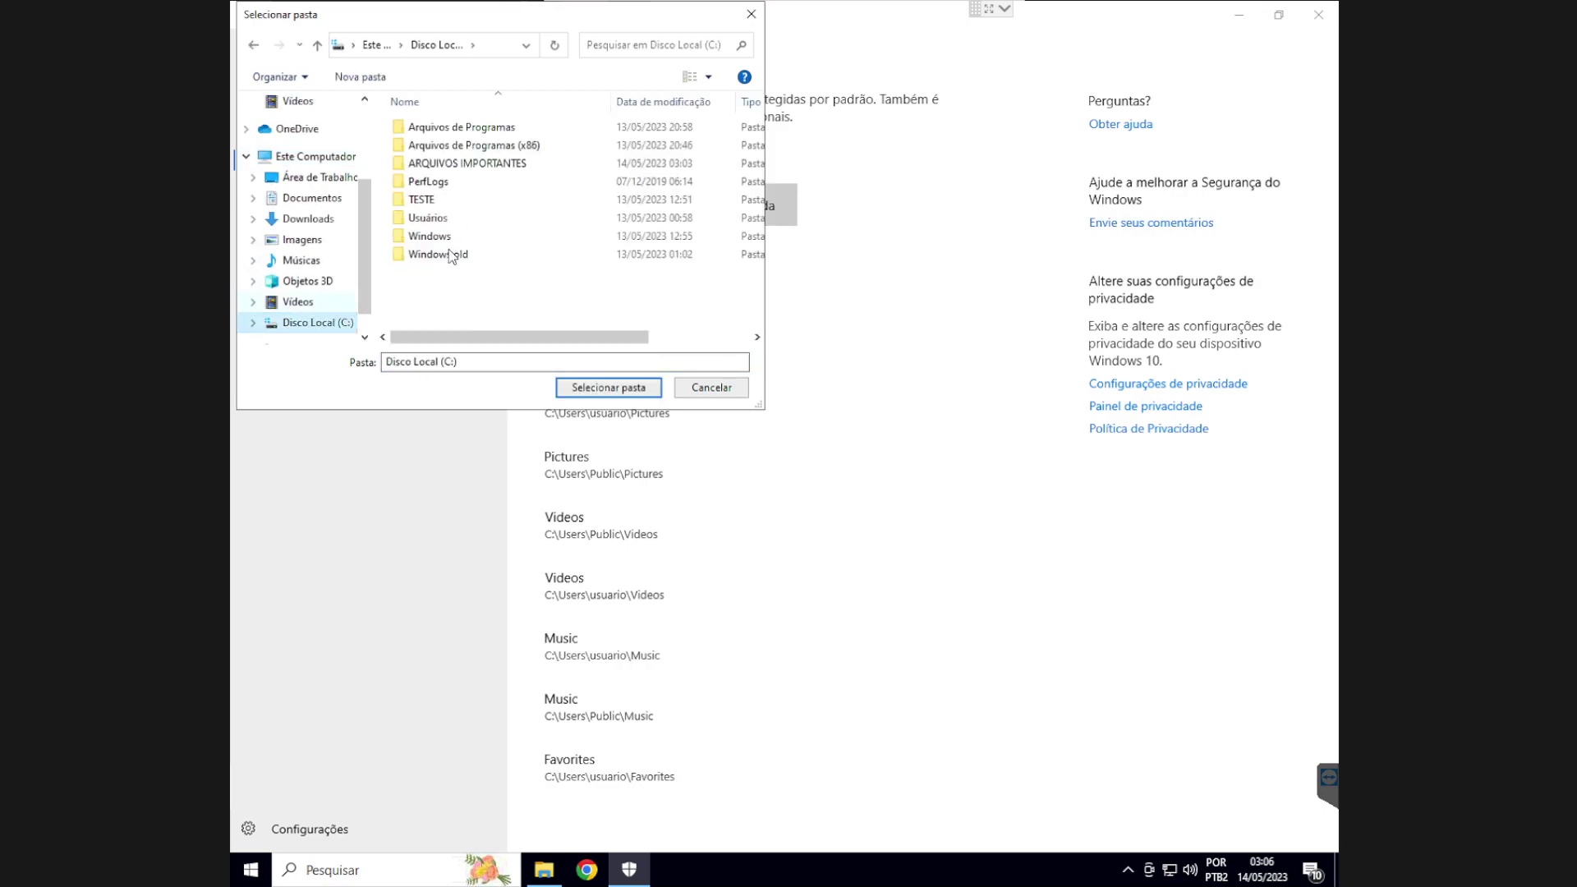
click(472, 163)
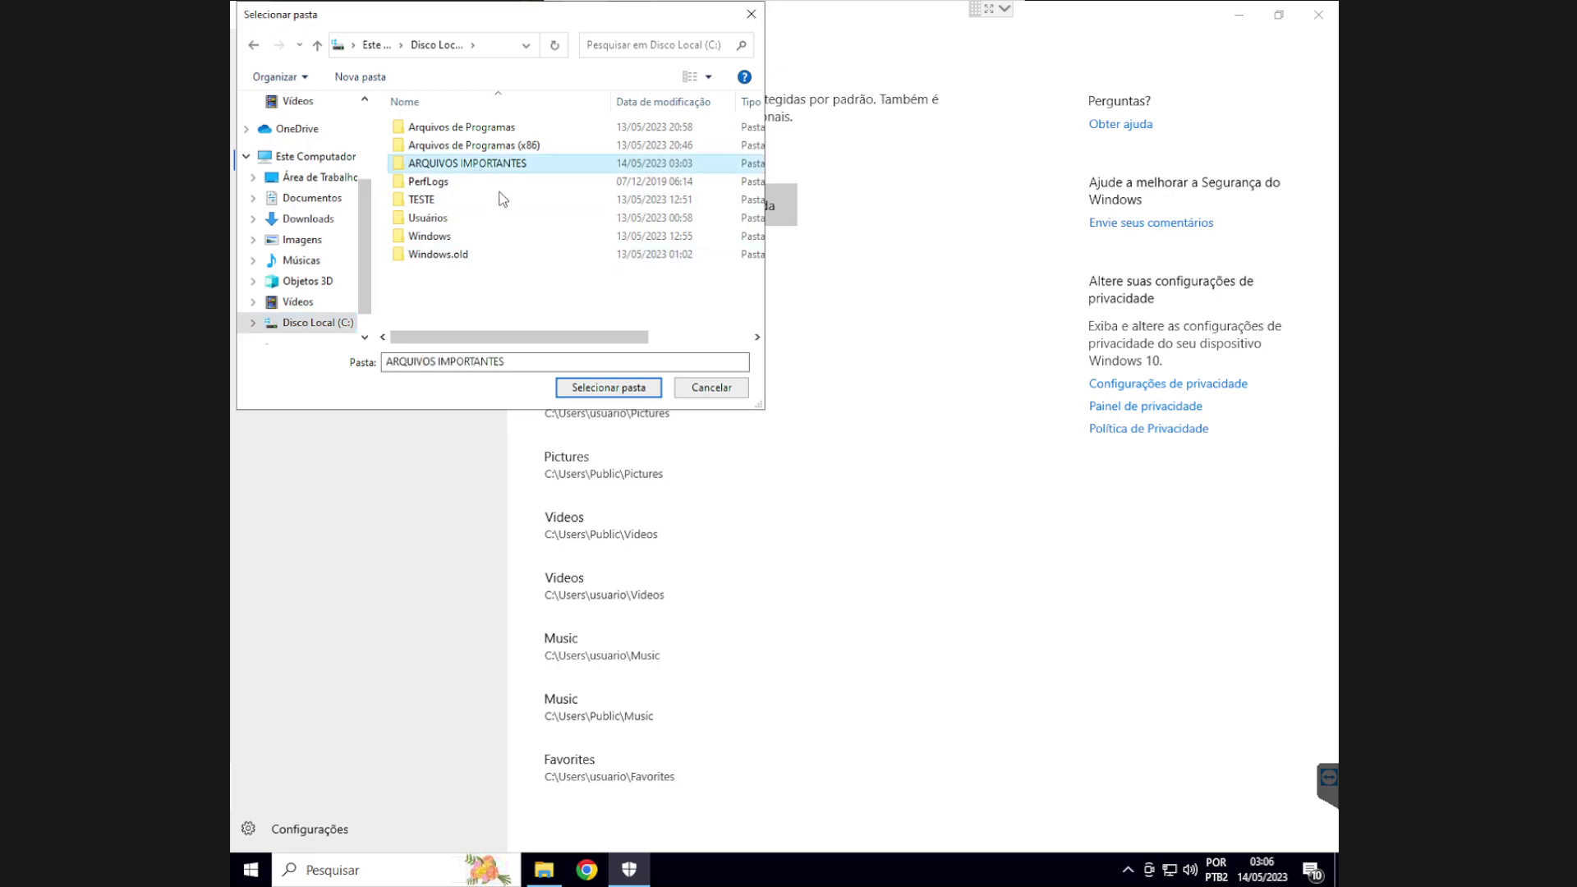
click(606, 386)
Expand the ARQUIVOS IMPORTANTES and user Documents entries in the protected folders list to check their removal options, and close Windows Security
click(731, 287)
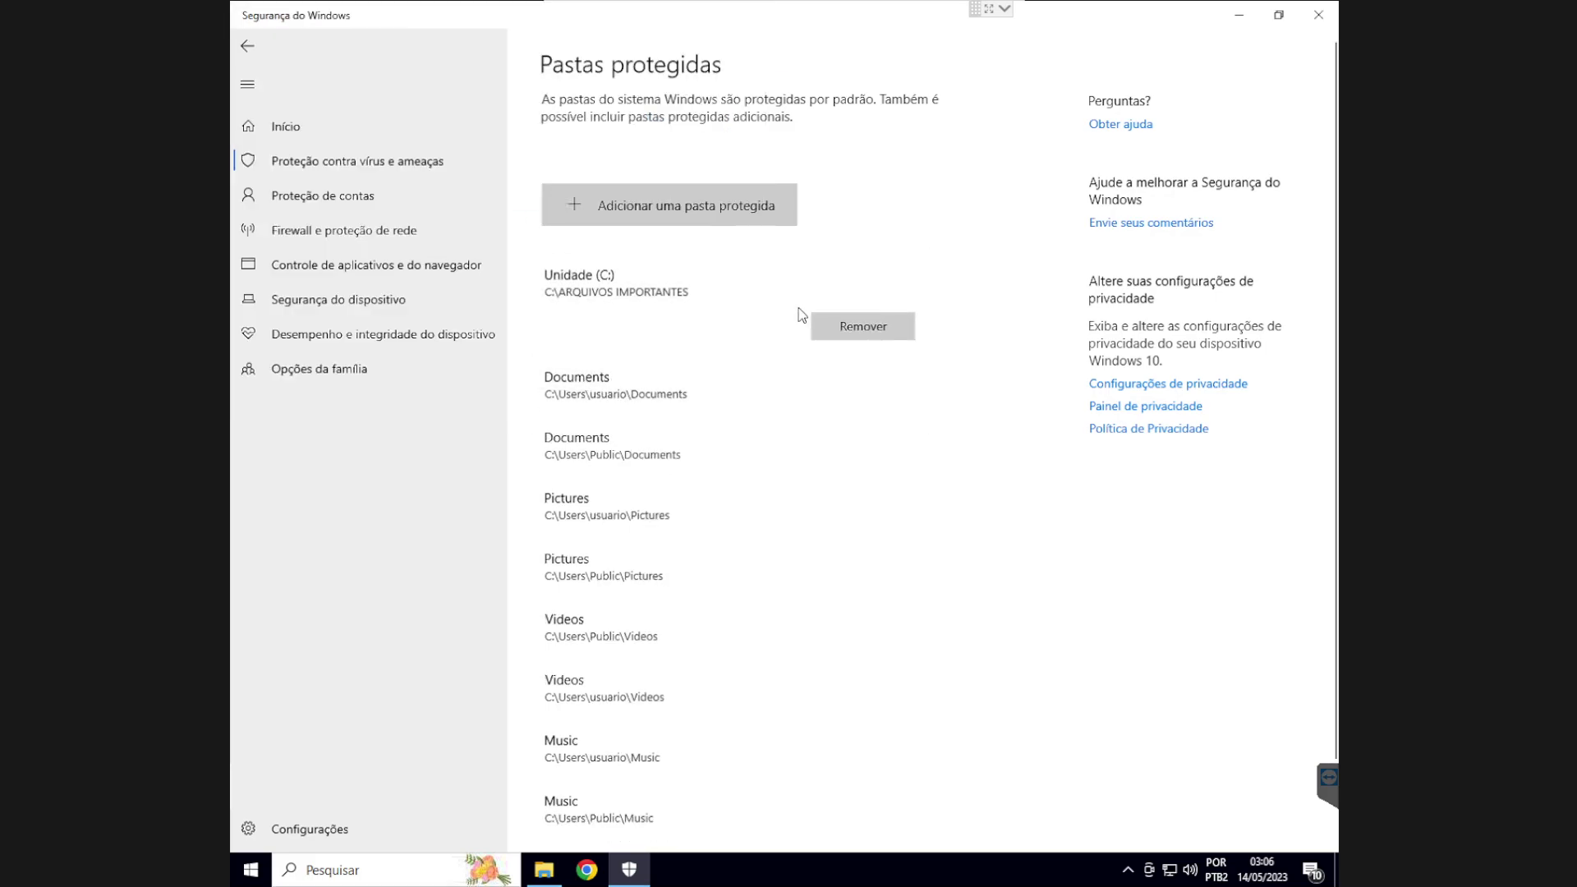
click(793, 391)
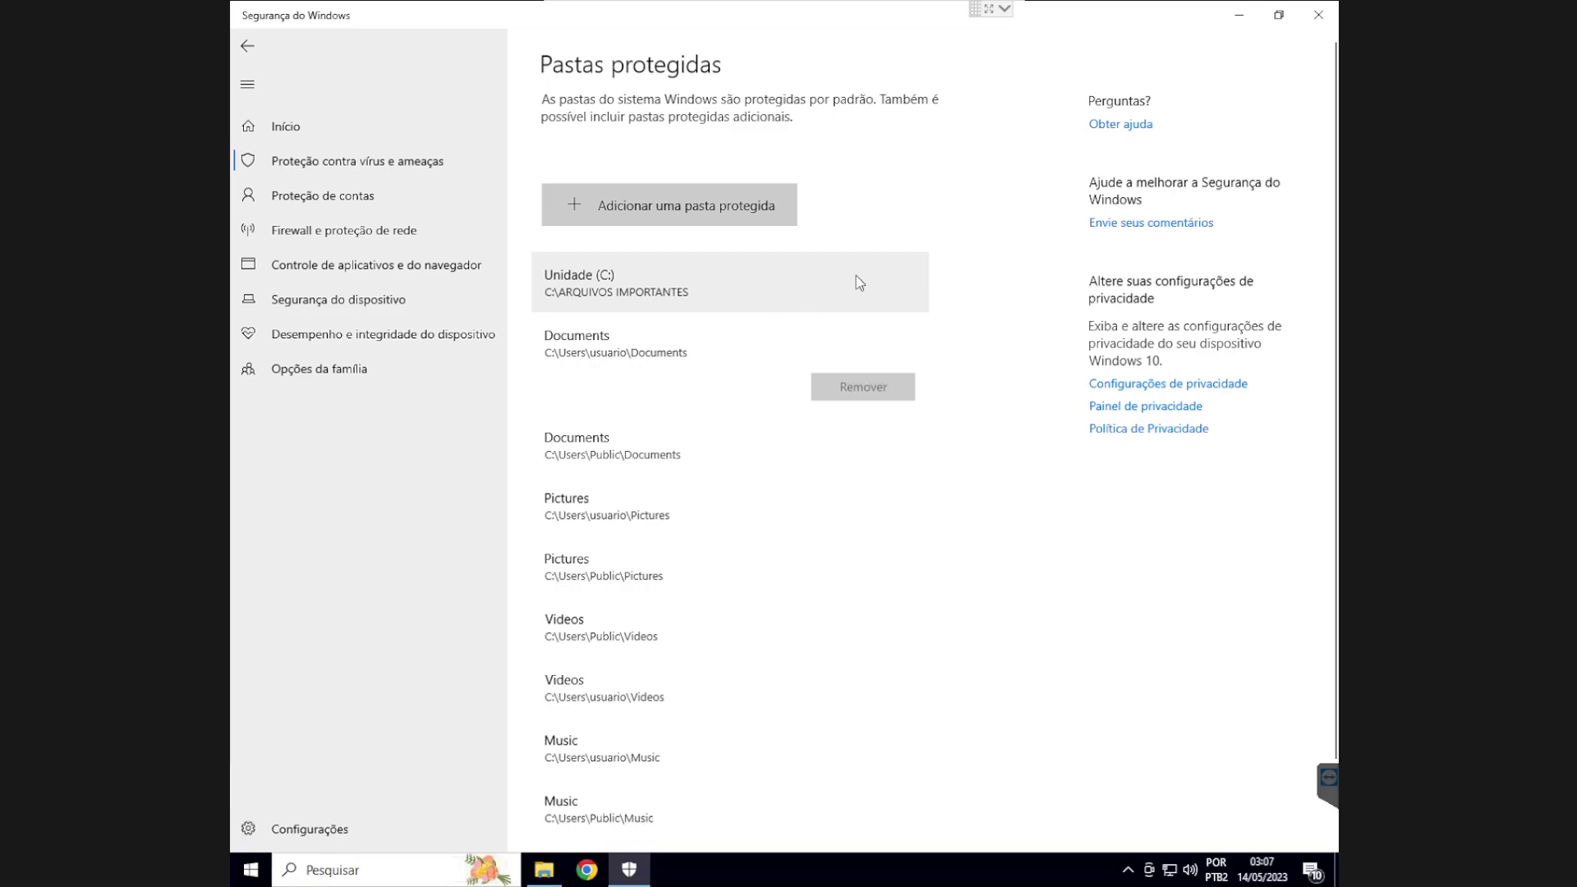
click(1317, 17)
Search Google for "dropbox" in the browser and open the Portuguese dropbox.com site from the results
click(713, 51)
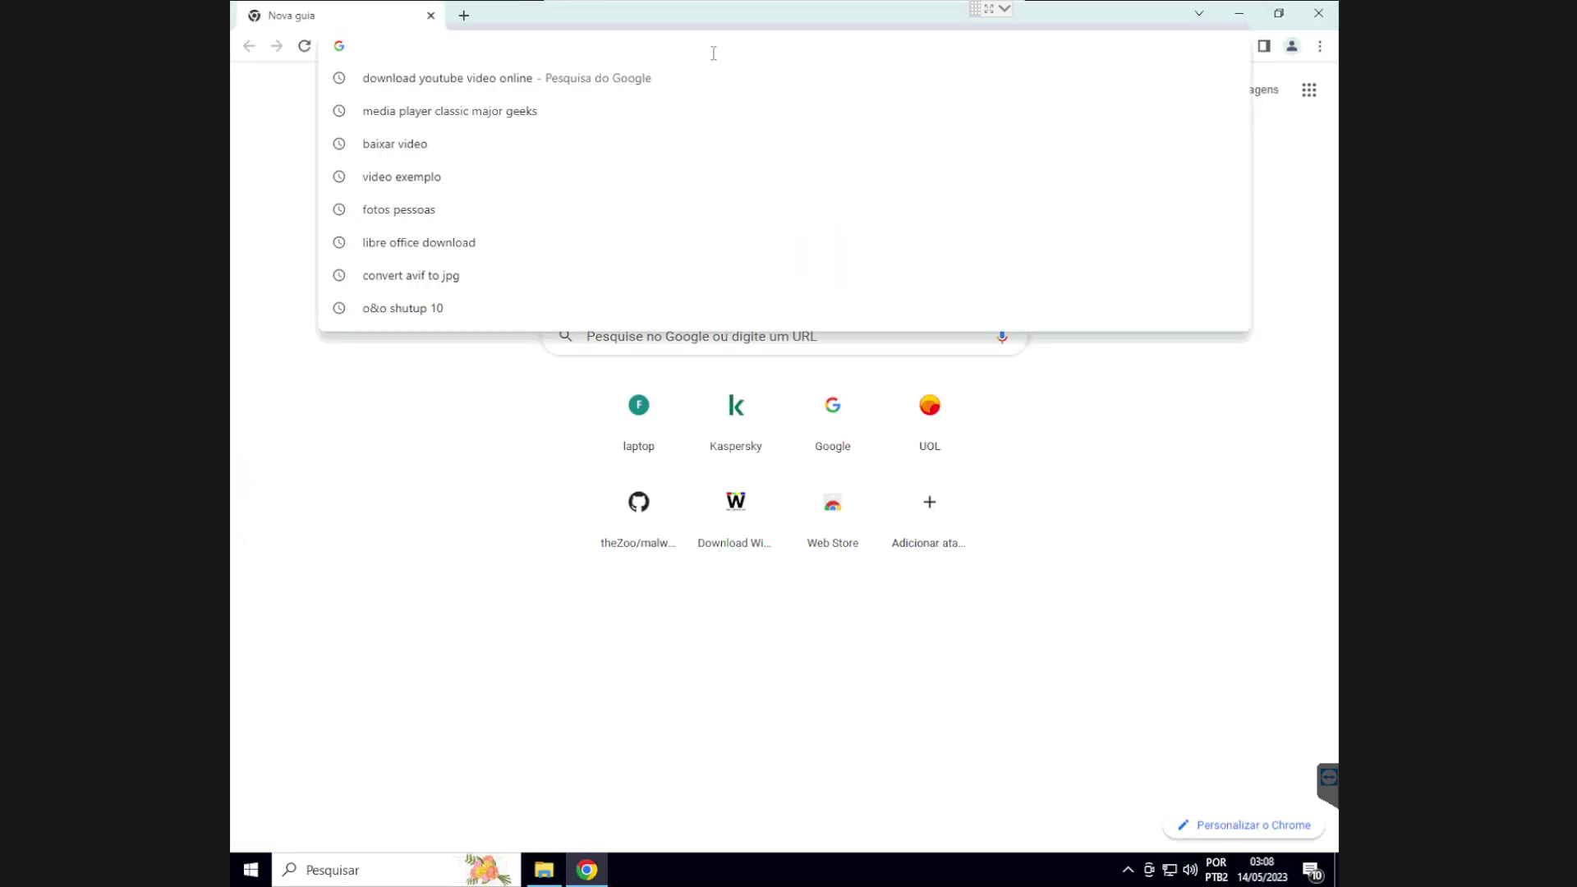
text(dr)
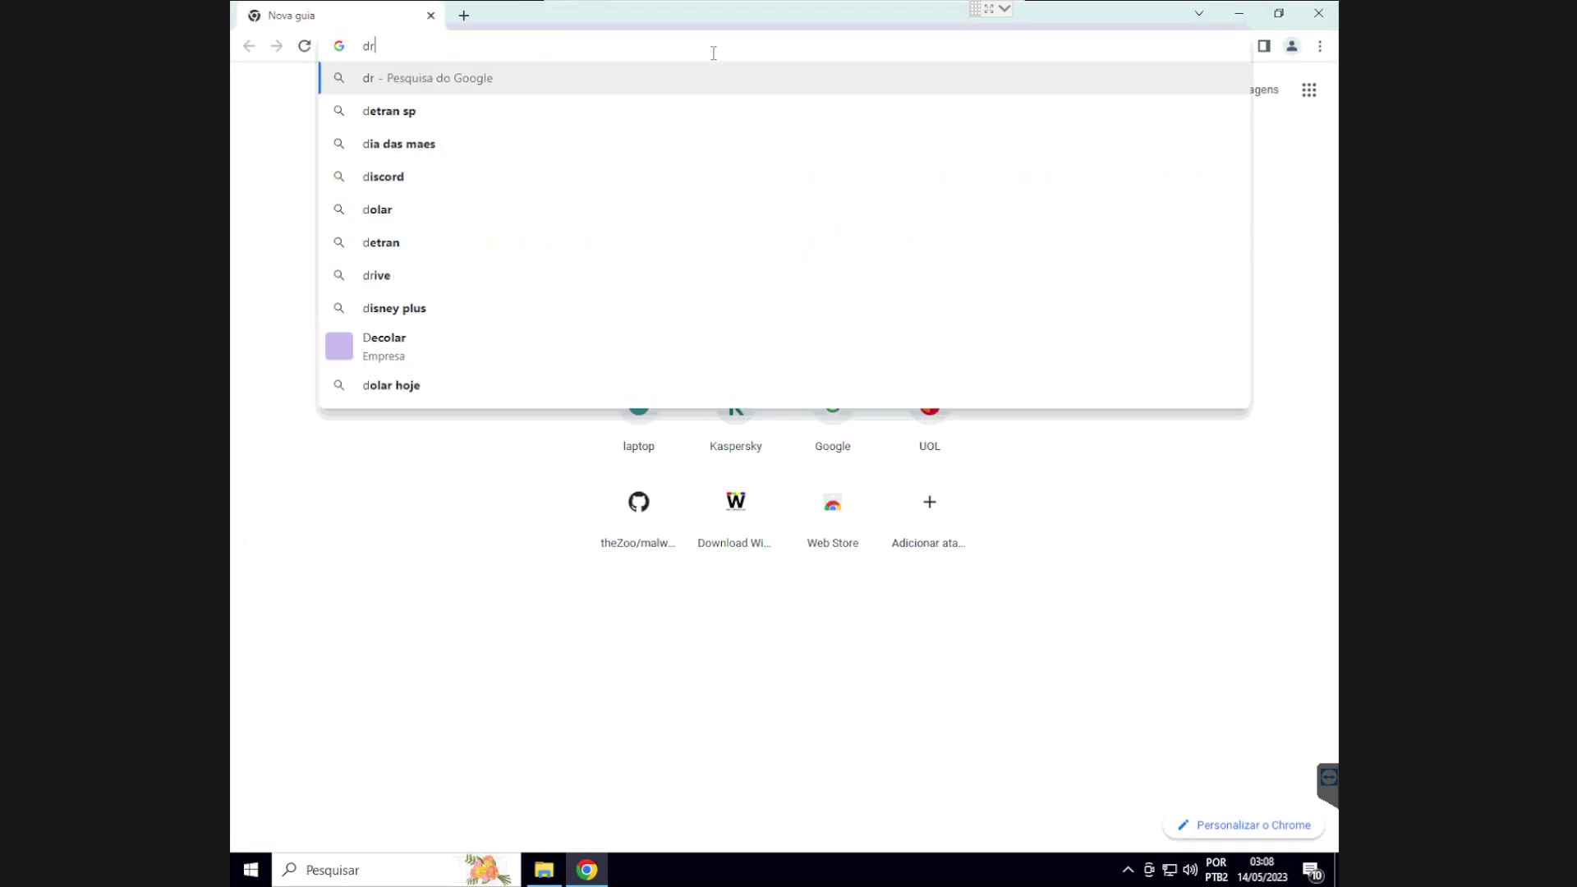
text(opbox)
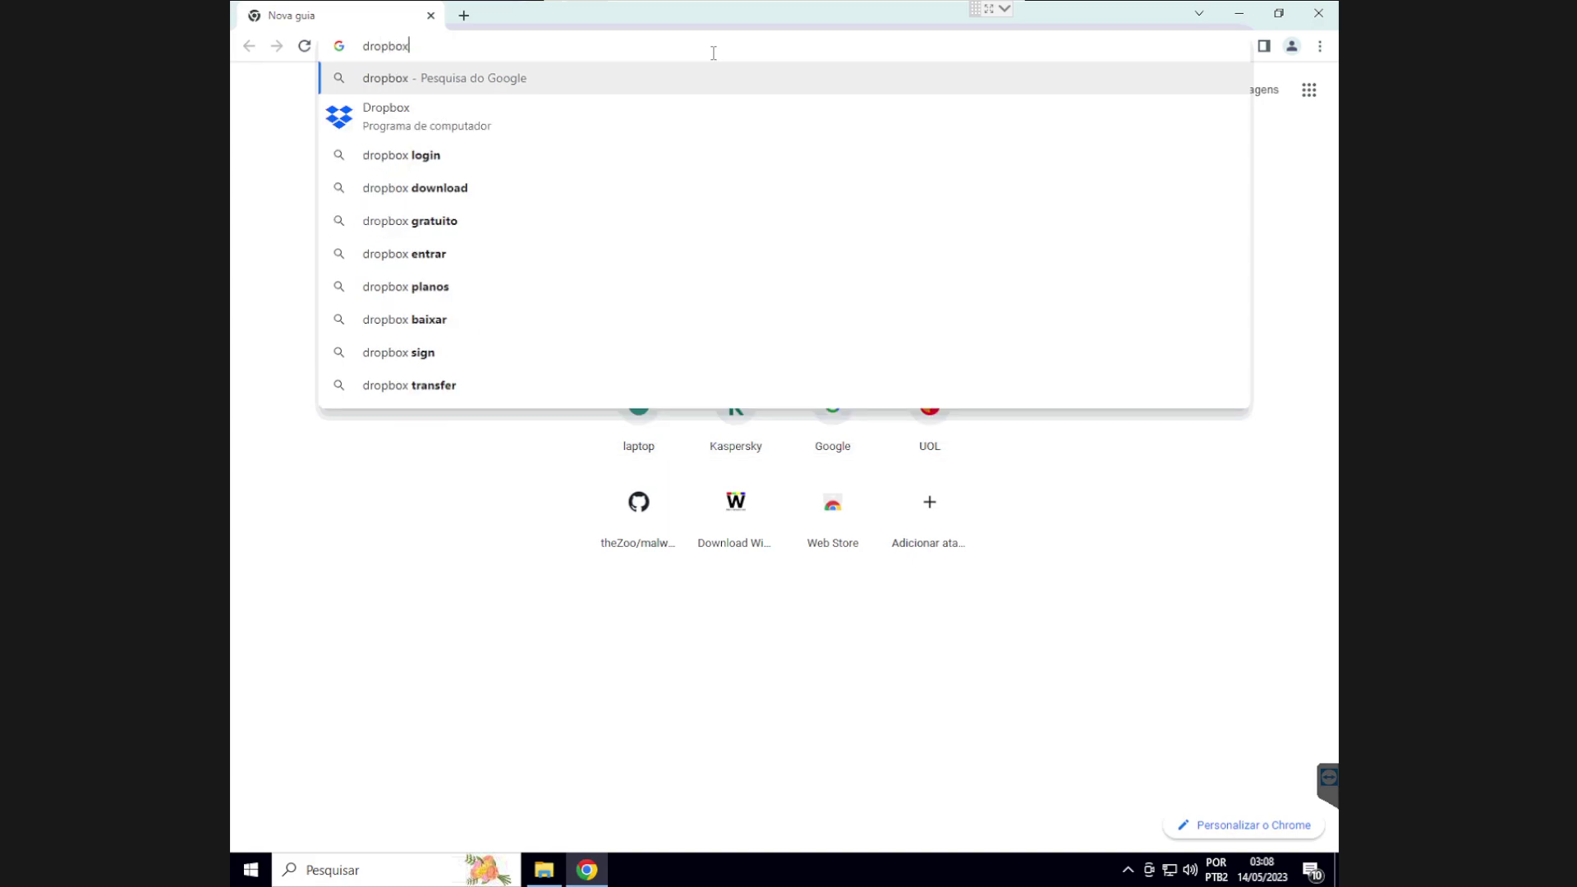
key(Return)
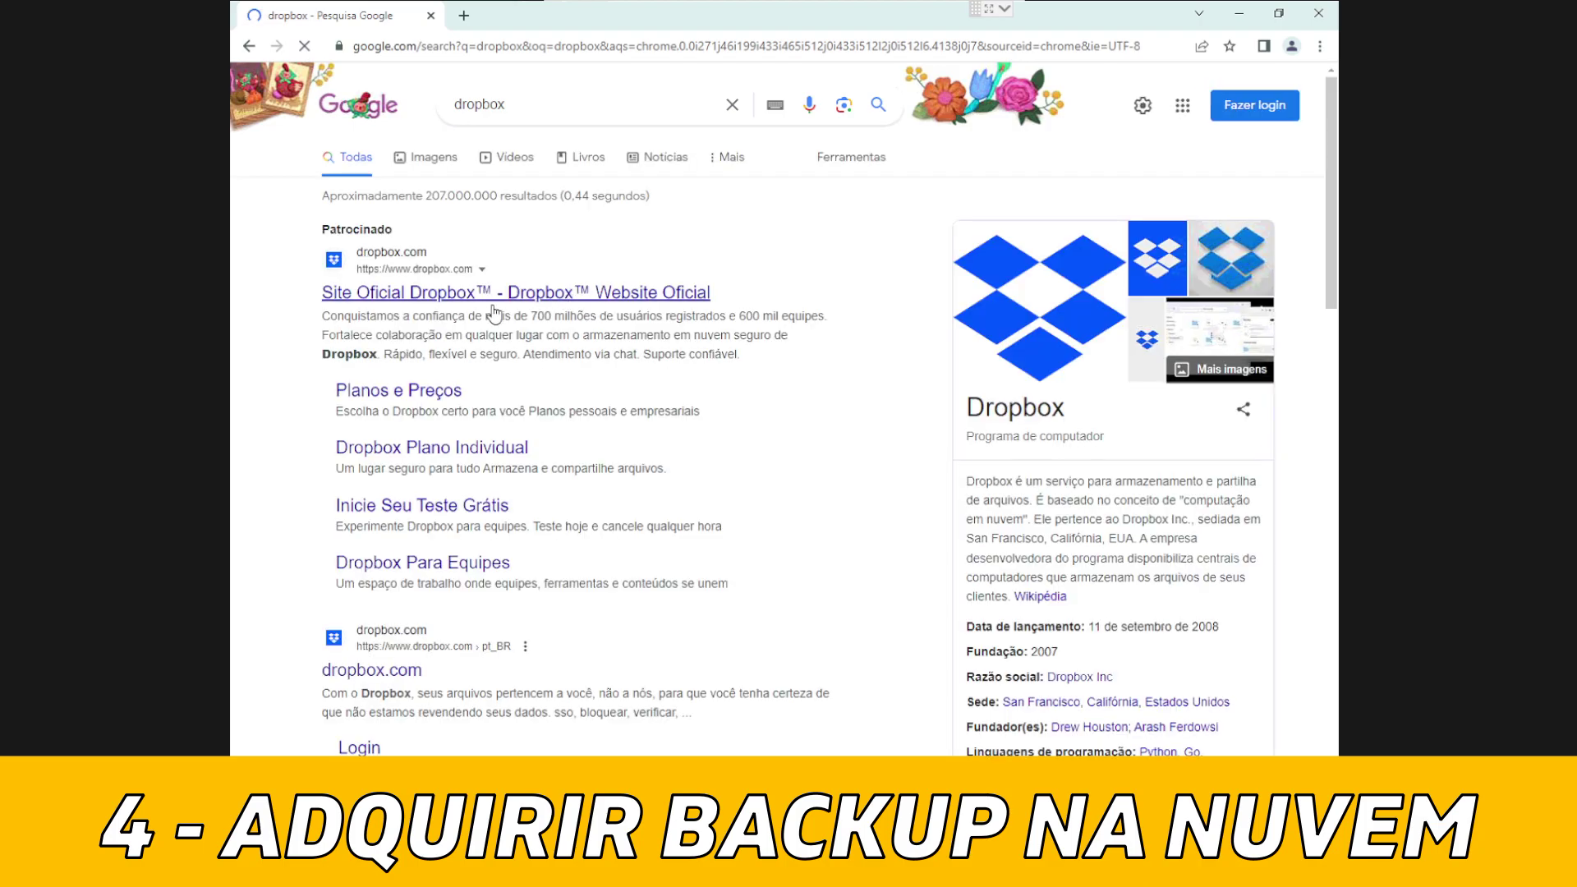
click(407, 674)
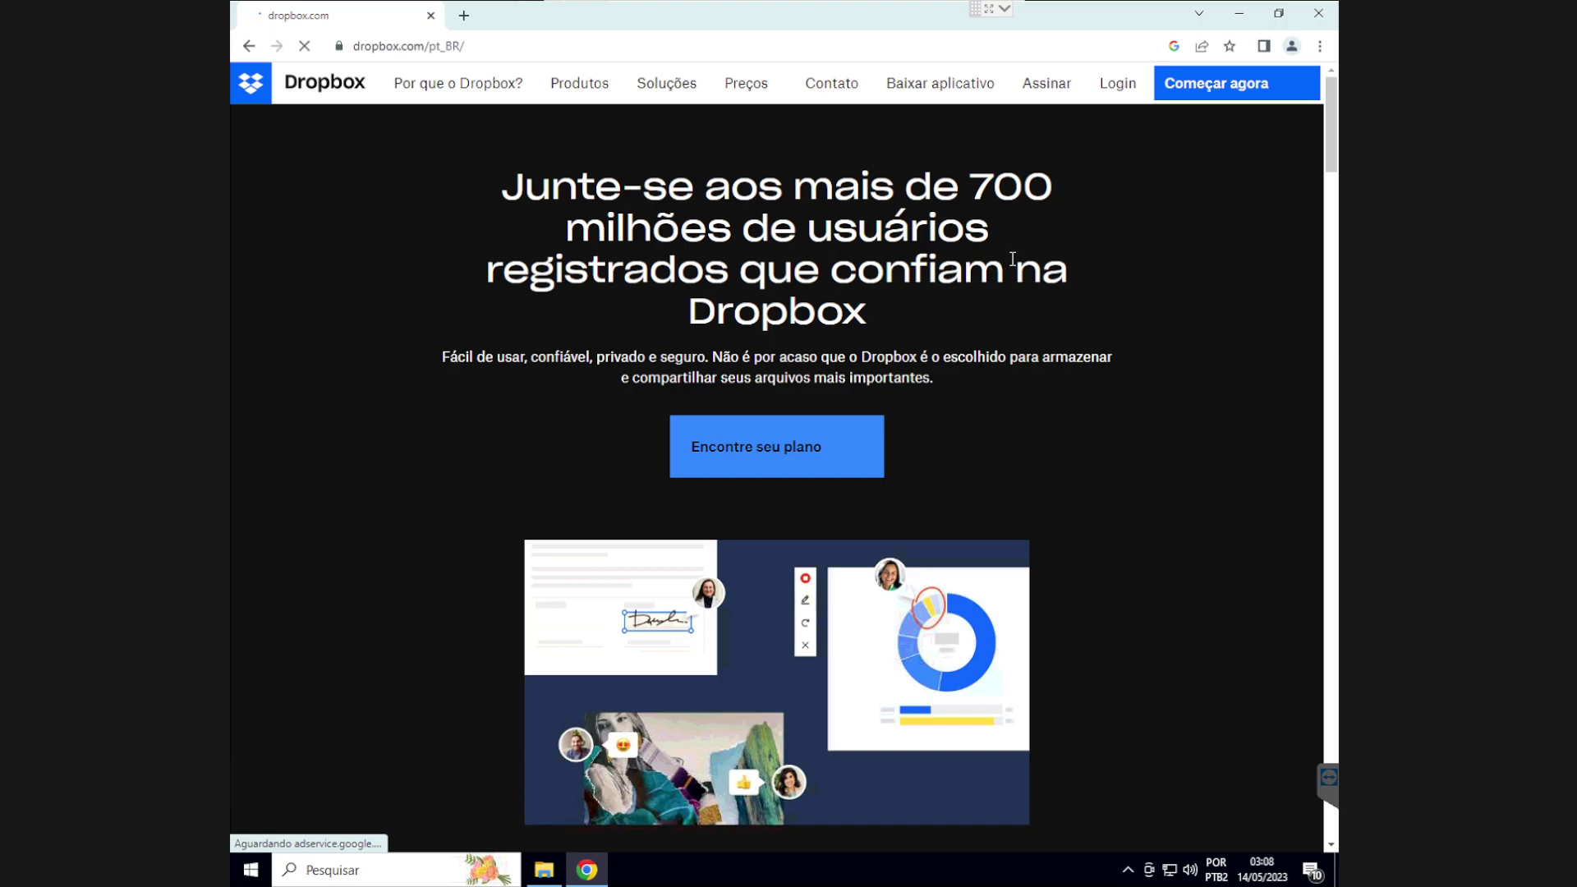
Open the Dropbox plan comparison and highlight the Plus plan's "Histórico de 30 dias de arquivo e conta" feature
click(808, 459)
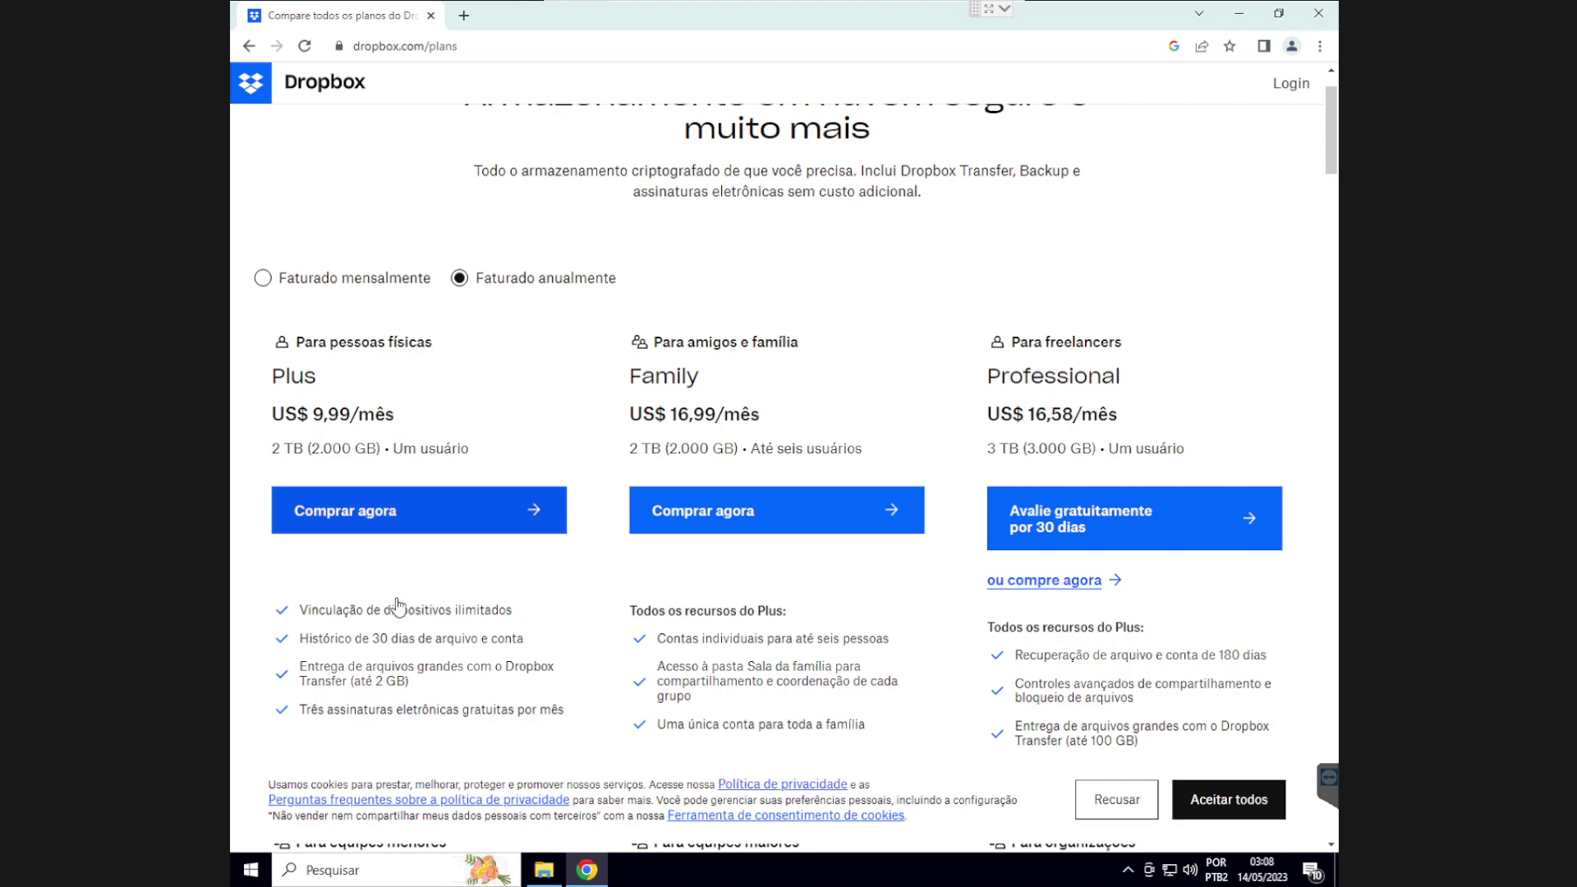
drag(300, 638, 353, 639)
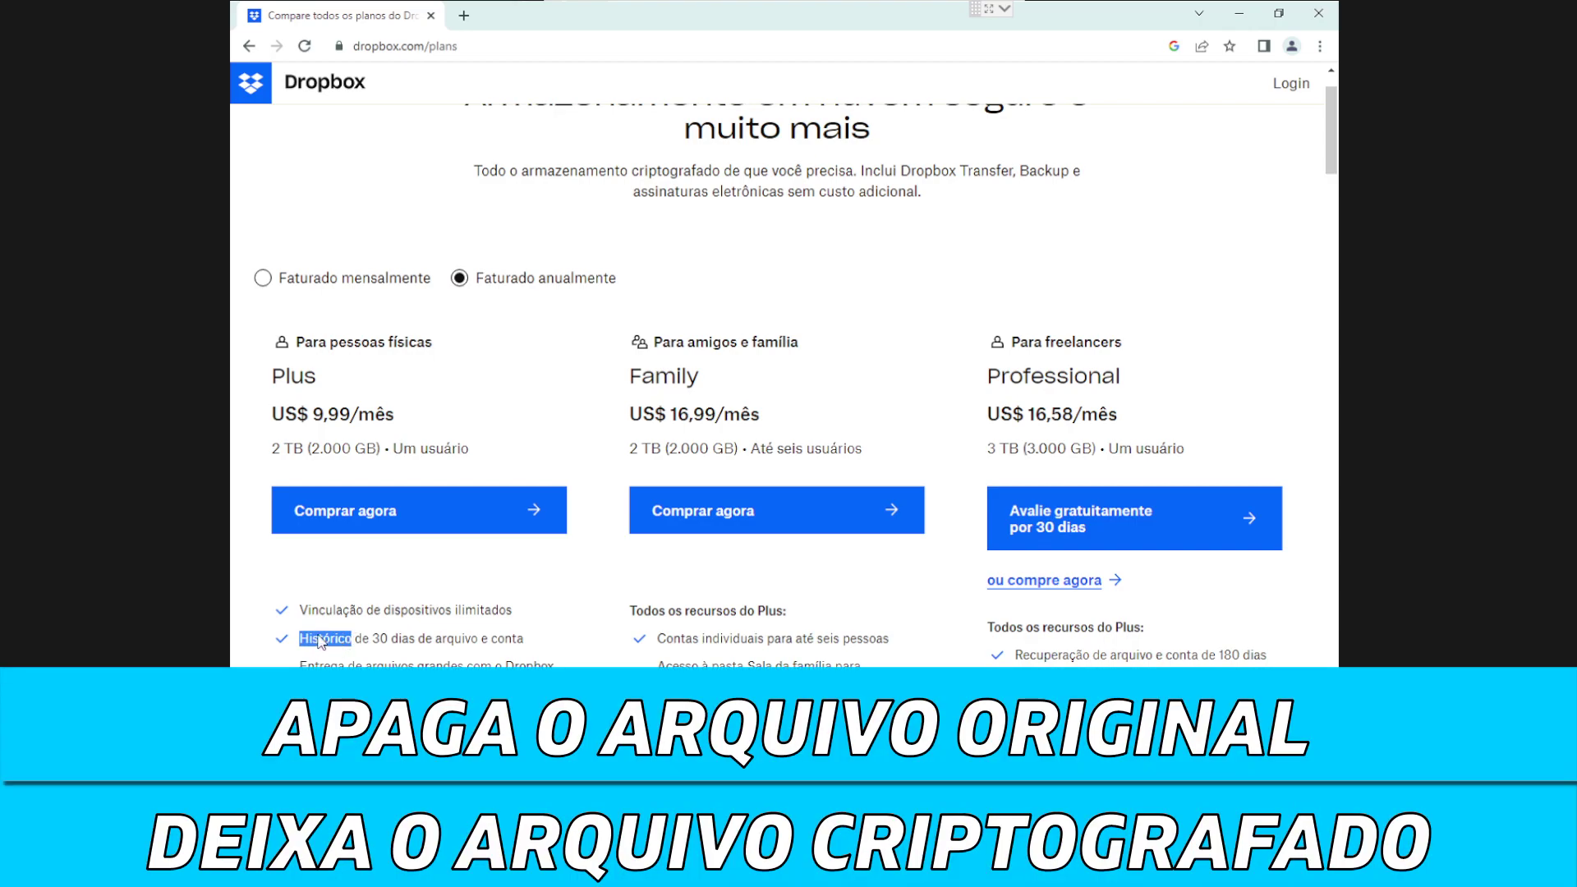
drag(299, 639, 524, 637)
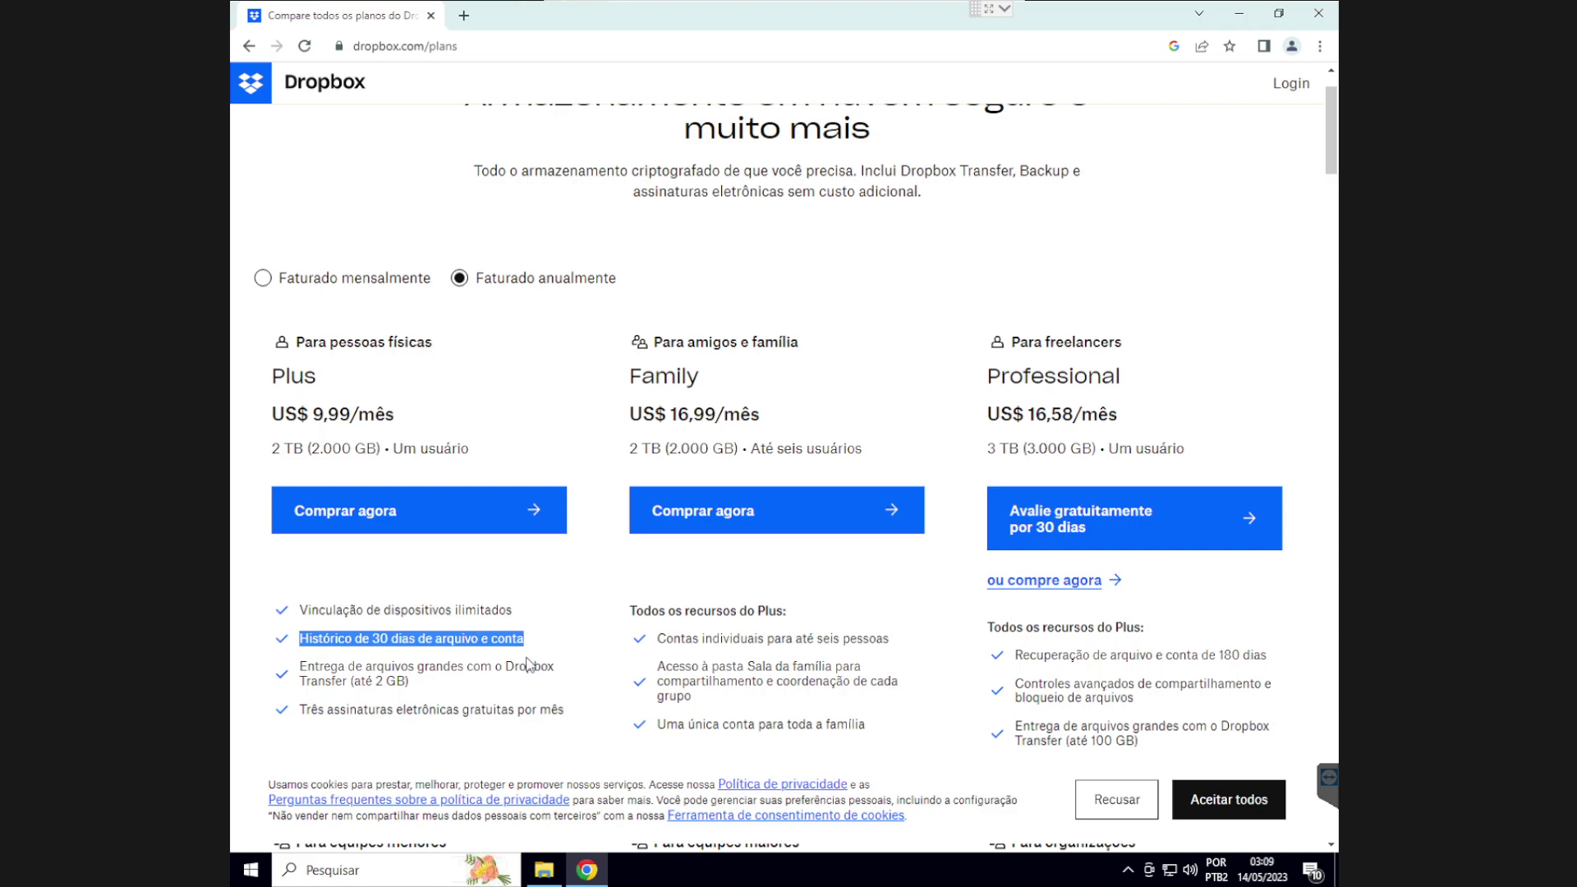
scroll(532, 662, down, 1)
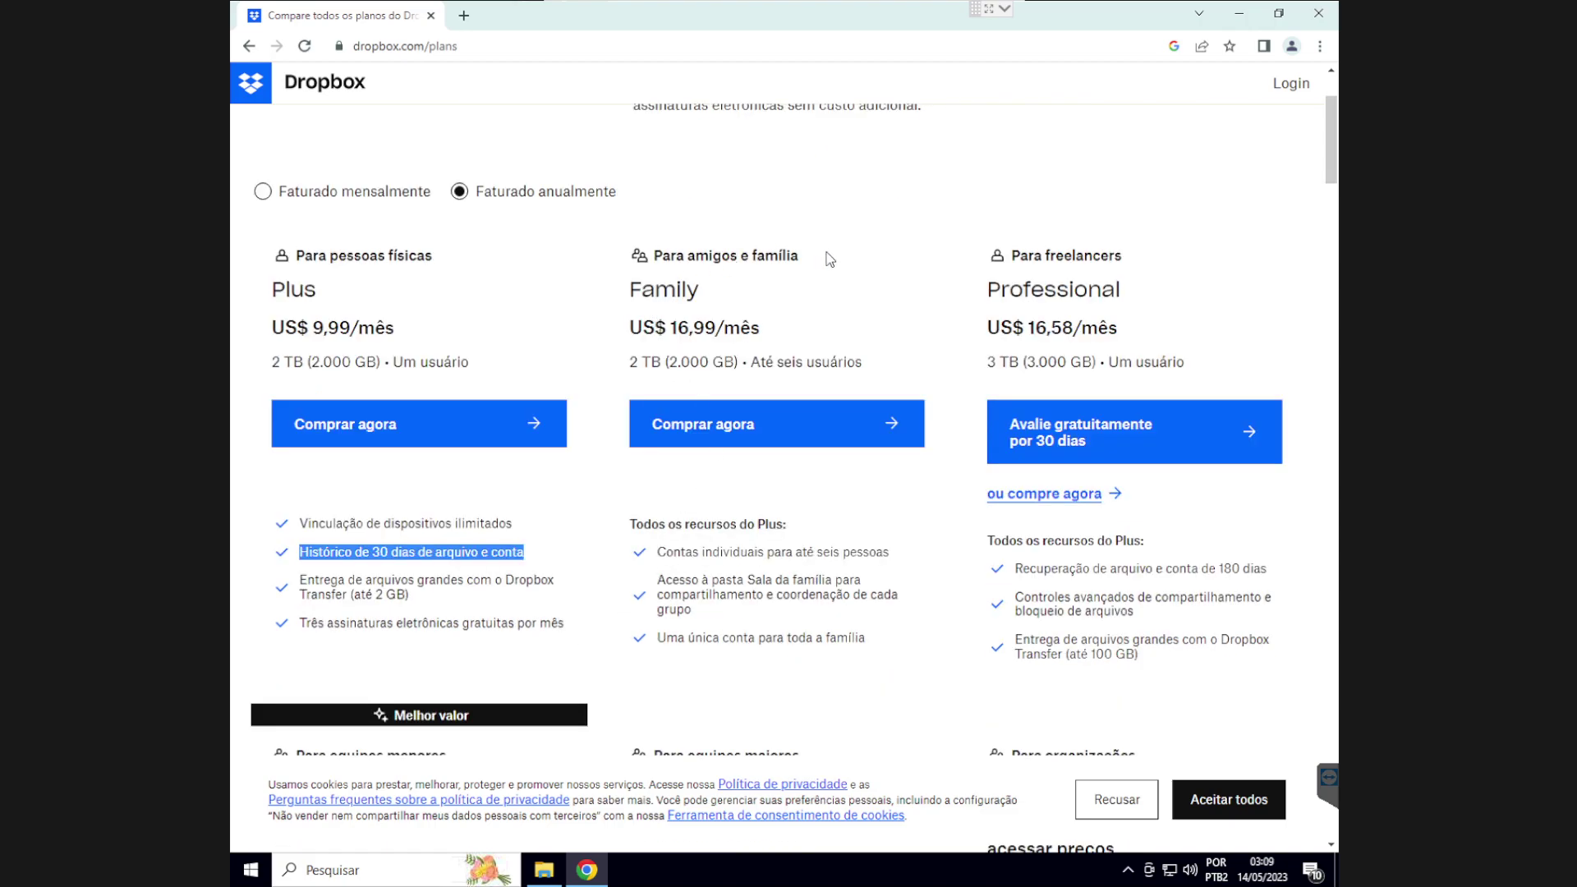